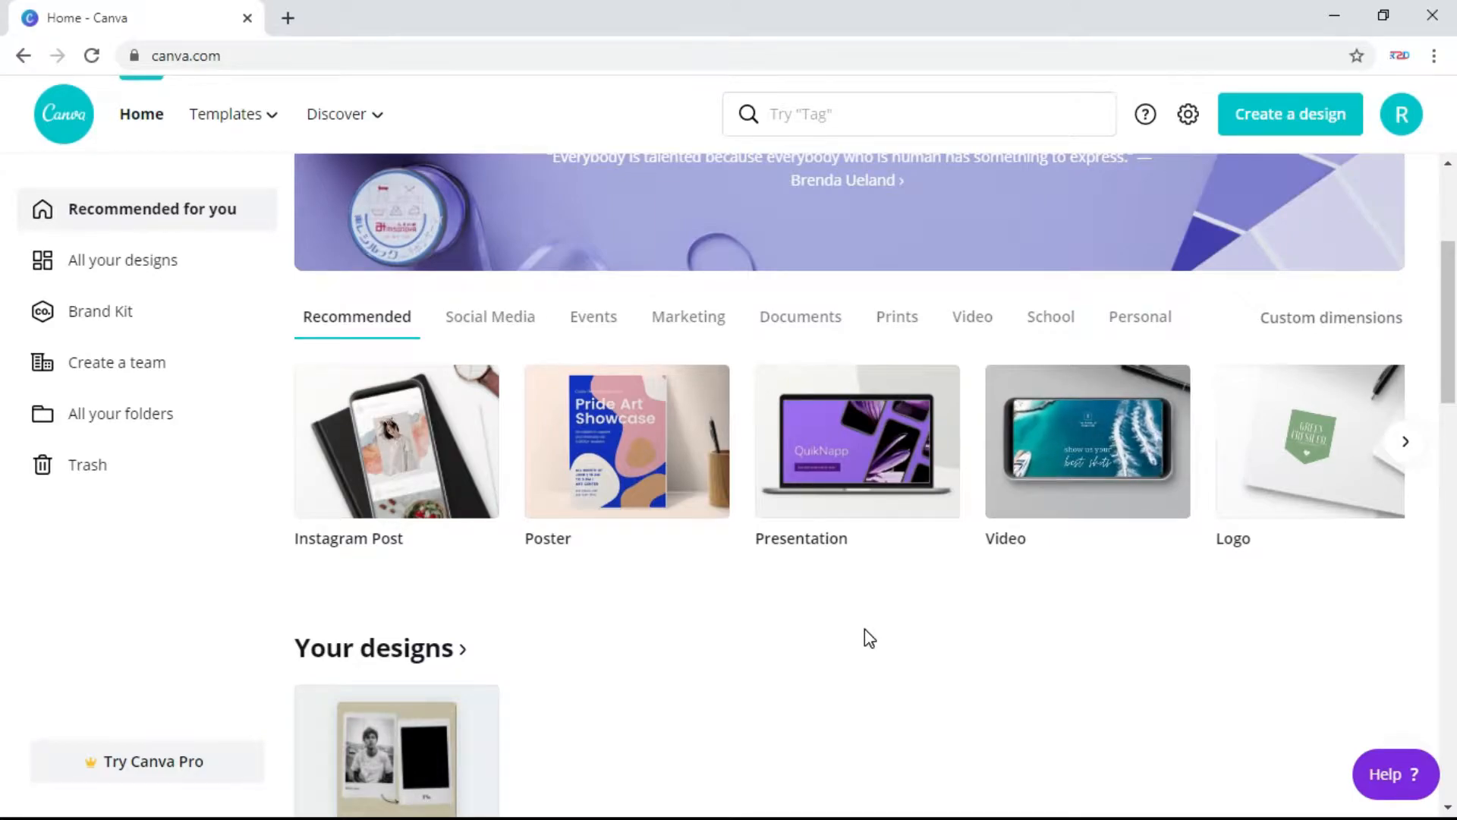
Step: Create a new design with custom dimensions of 3240 × 3240 px
left_click(1321, 129)
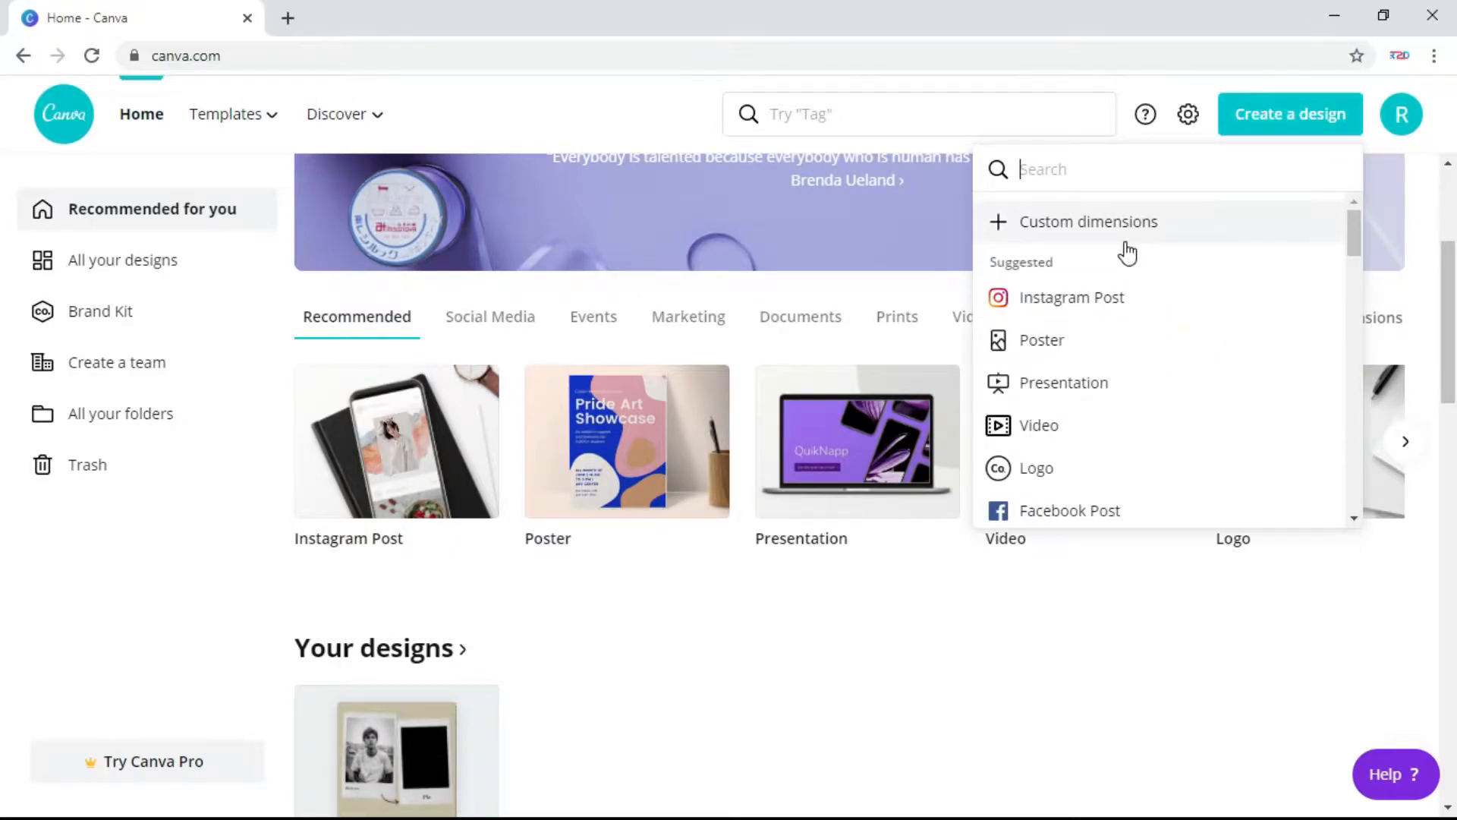
left_click(1177, 233)
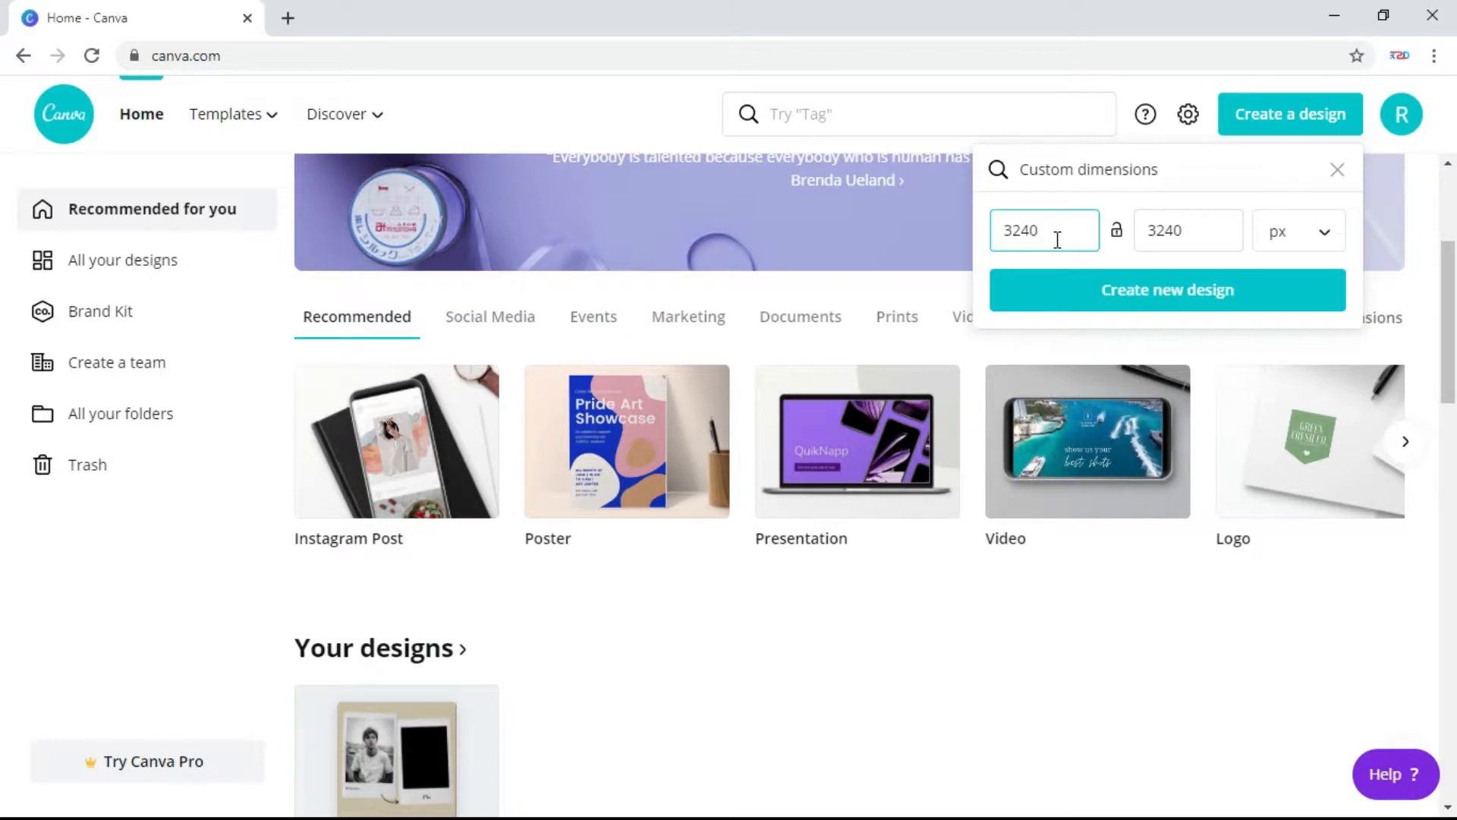
left_click(1179, 307)
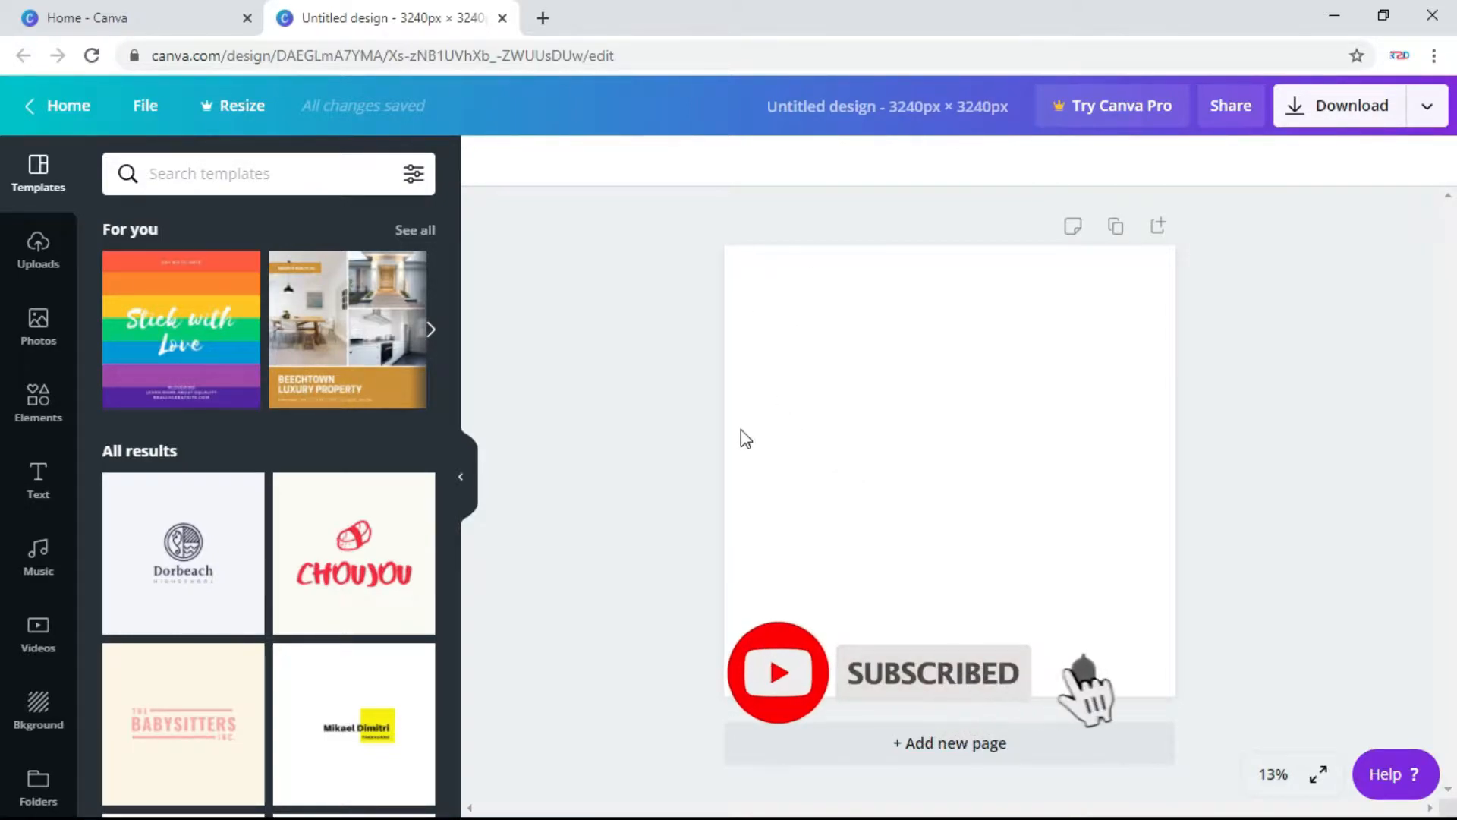
Step: Add a square shape flush with the page's top-left corner and scale it down to about 1,215 × 1,215 px
left_click(32, 414)
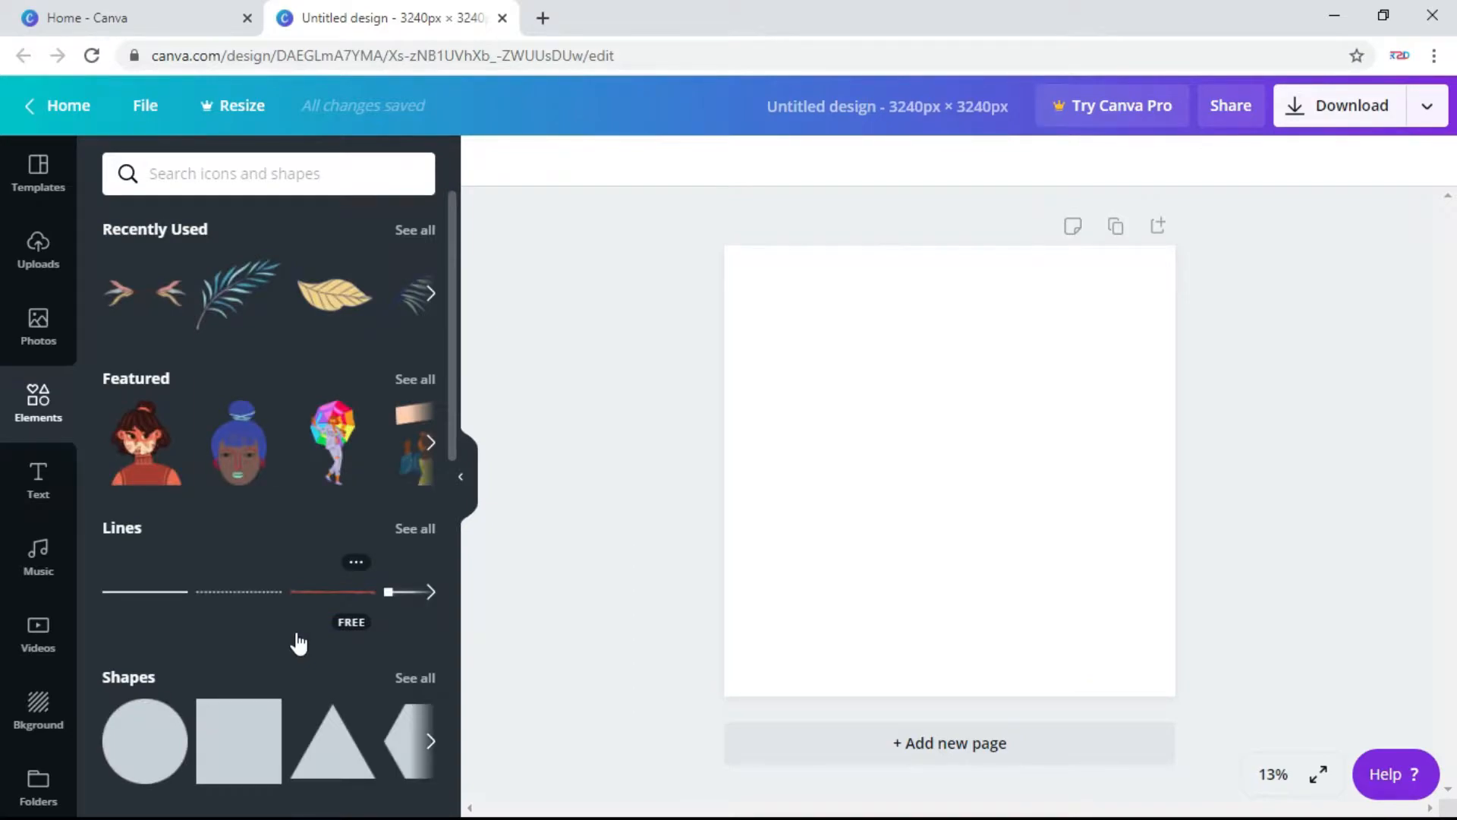
scroll(296, 639, "down", 1)
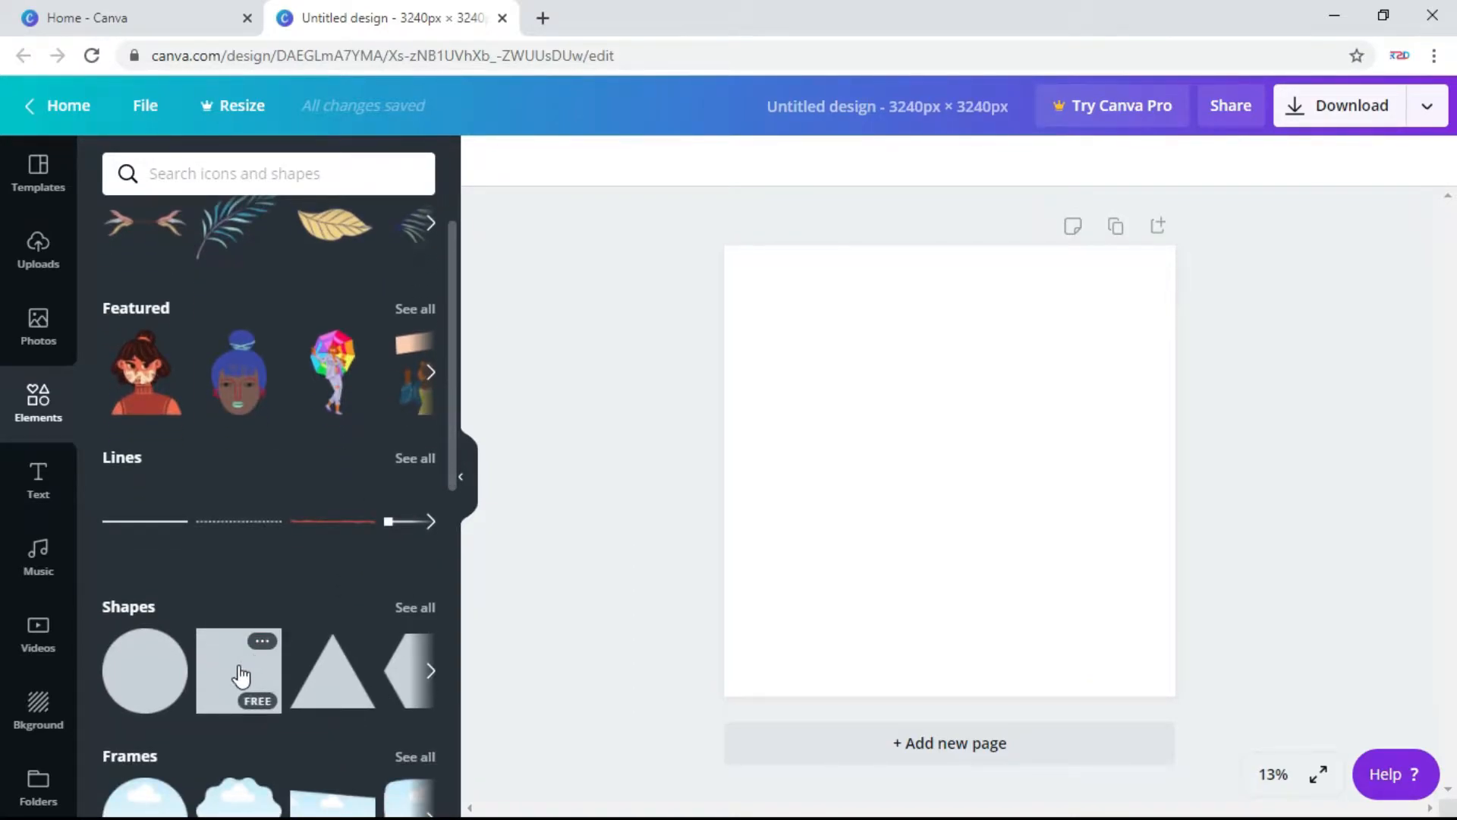
left_click_drag(229, 678, 777, 350)
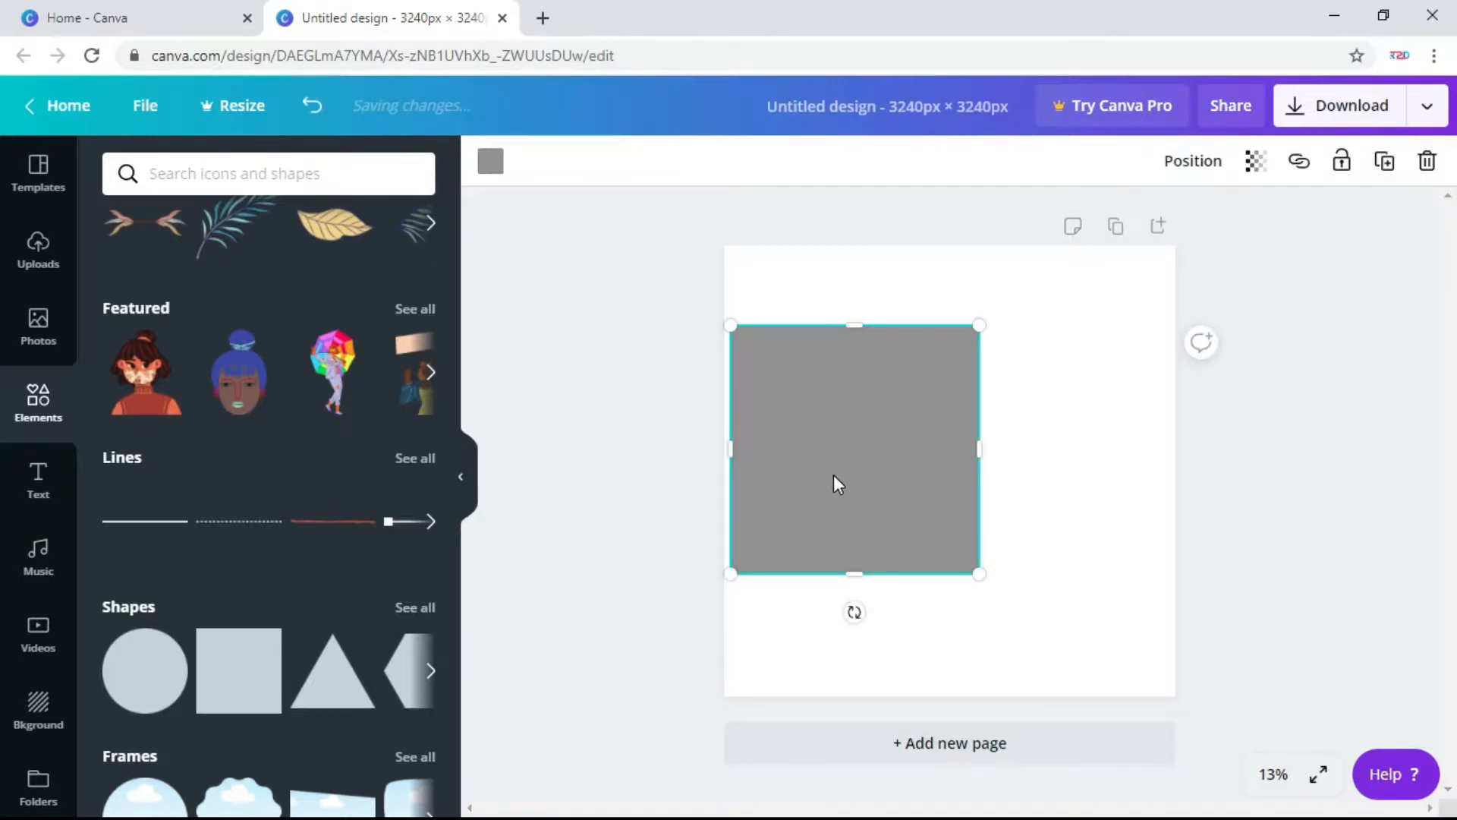
left_click_drag(833, 477, 833, 394)
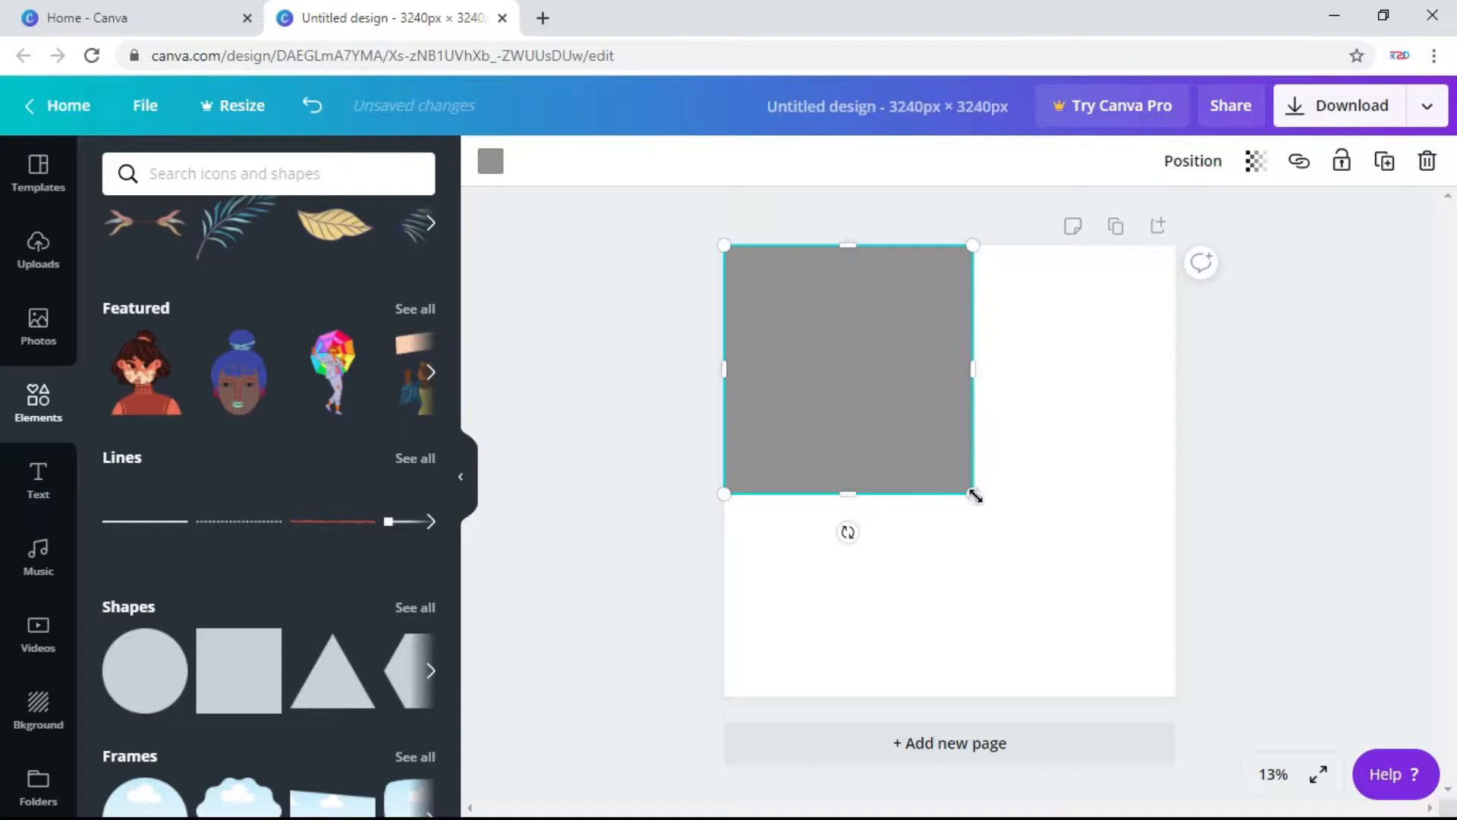
left_click_drag(974, 494, 896, 417)
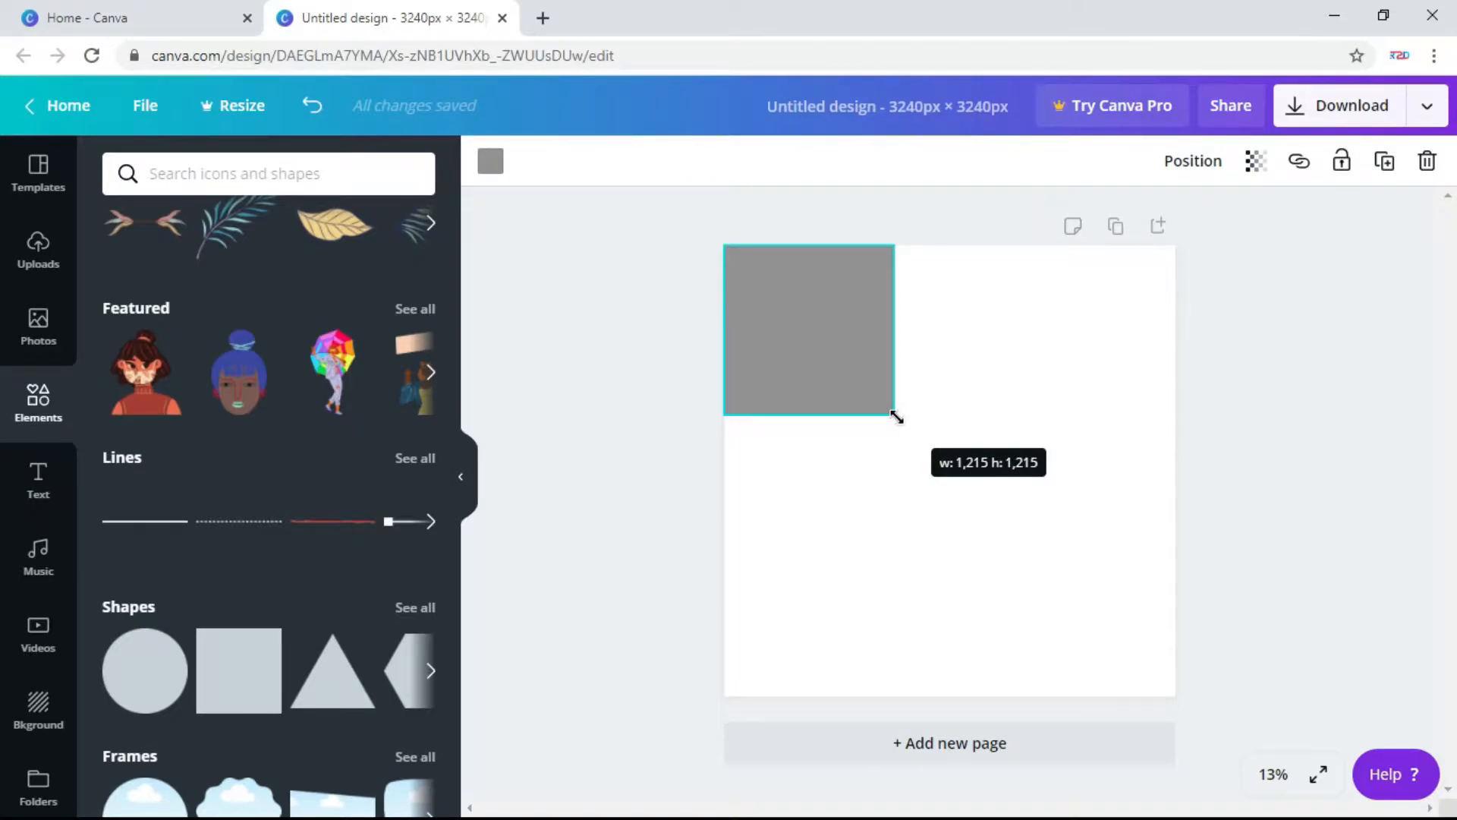
left_click_drag(897, 417, 896, 416)
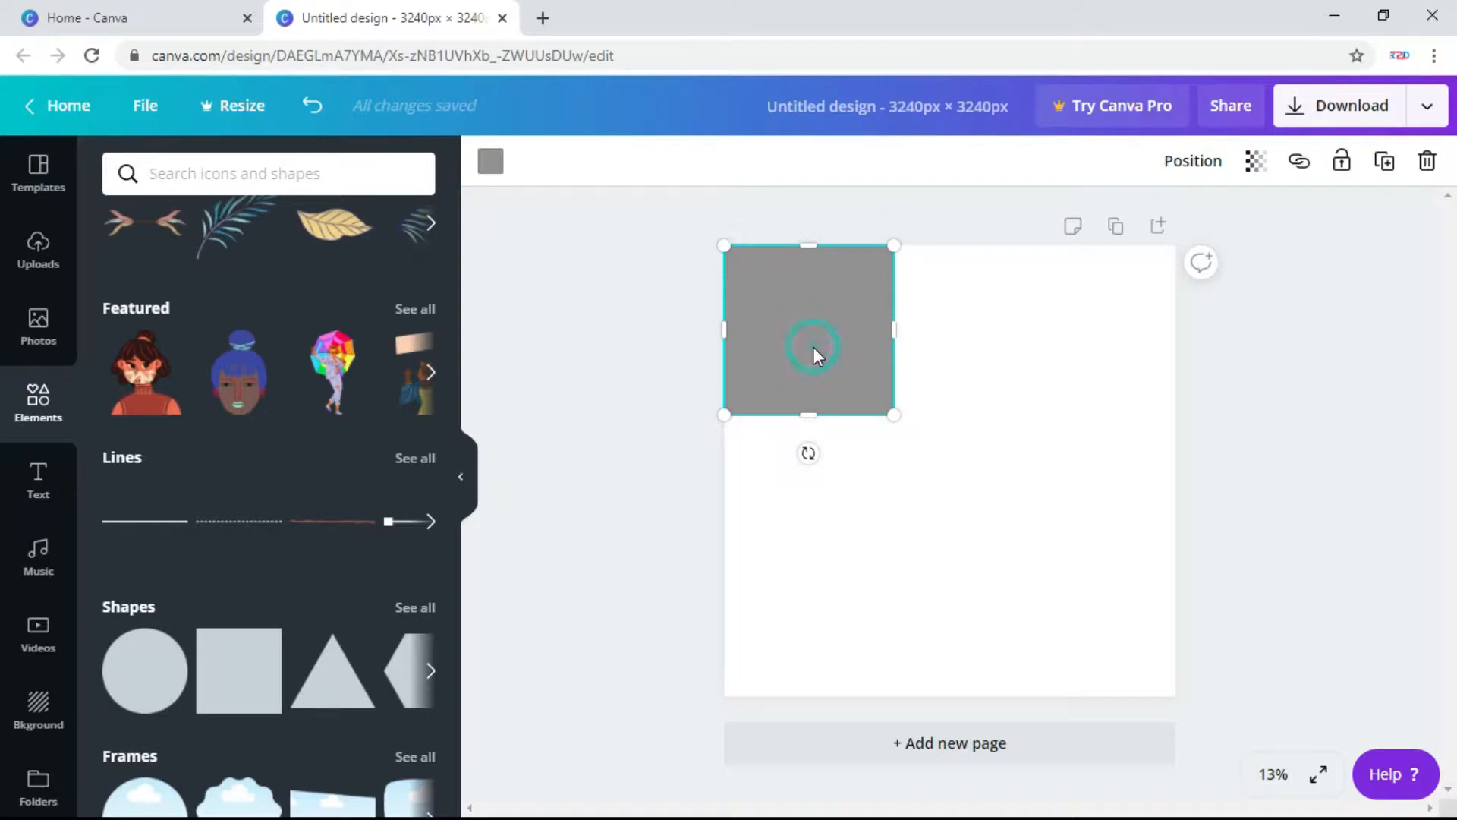
Step: Duplicate the square into a row of three and scale the row to the page width along the page's top edge
left_click_drag(813, 346, 1122, 347)
left_click_drag(1115, 457, 797, 337)
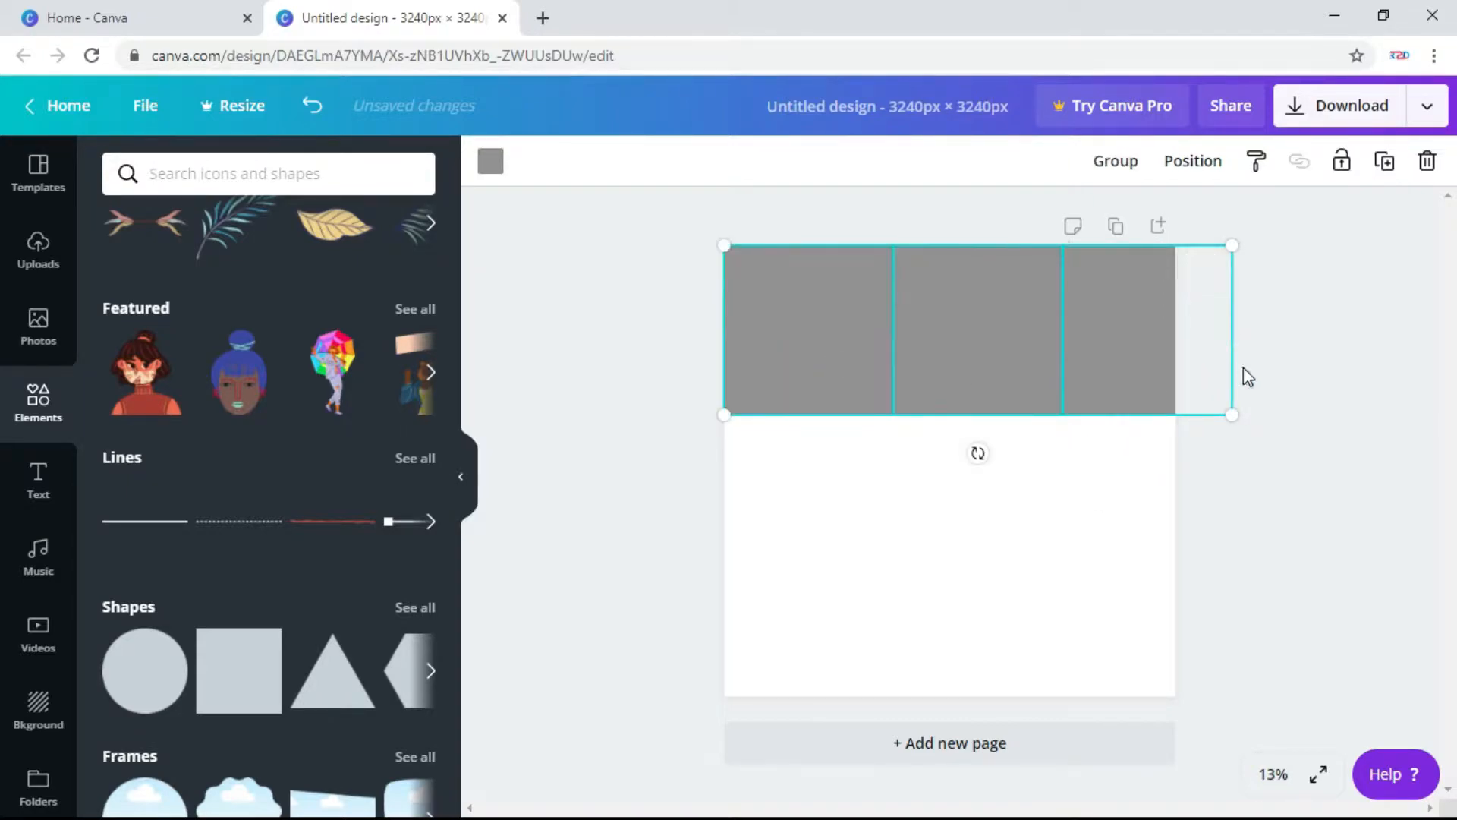
left_click_drag(1229, 243, 1177, 251)
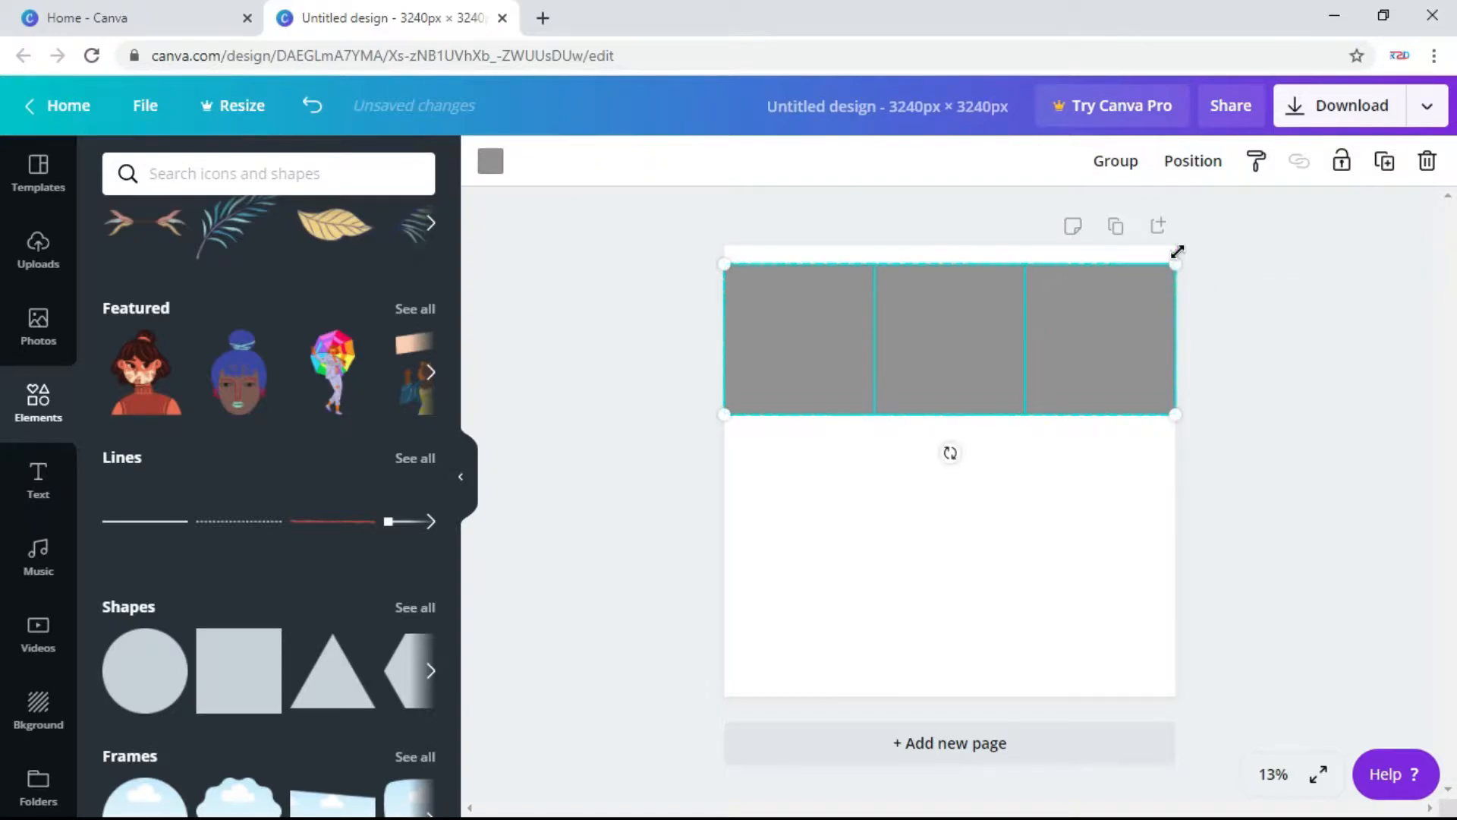
left_click_drag(969, 381, 972, 357)
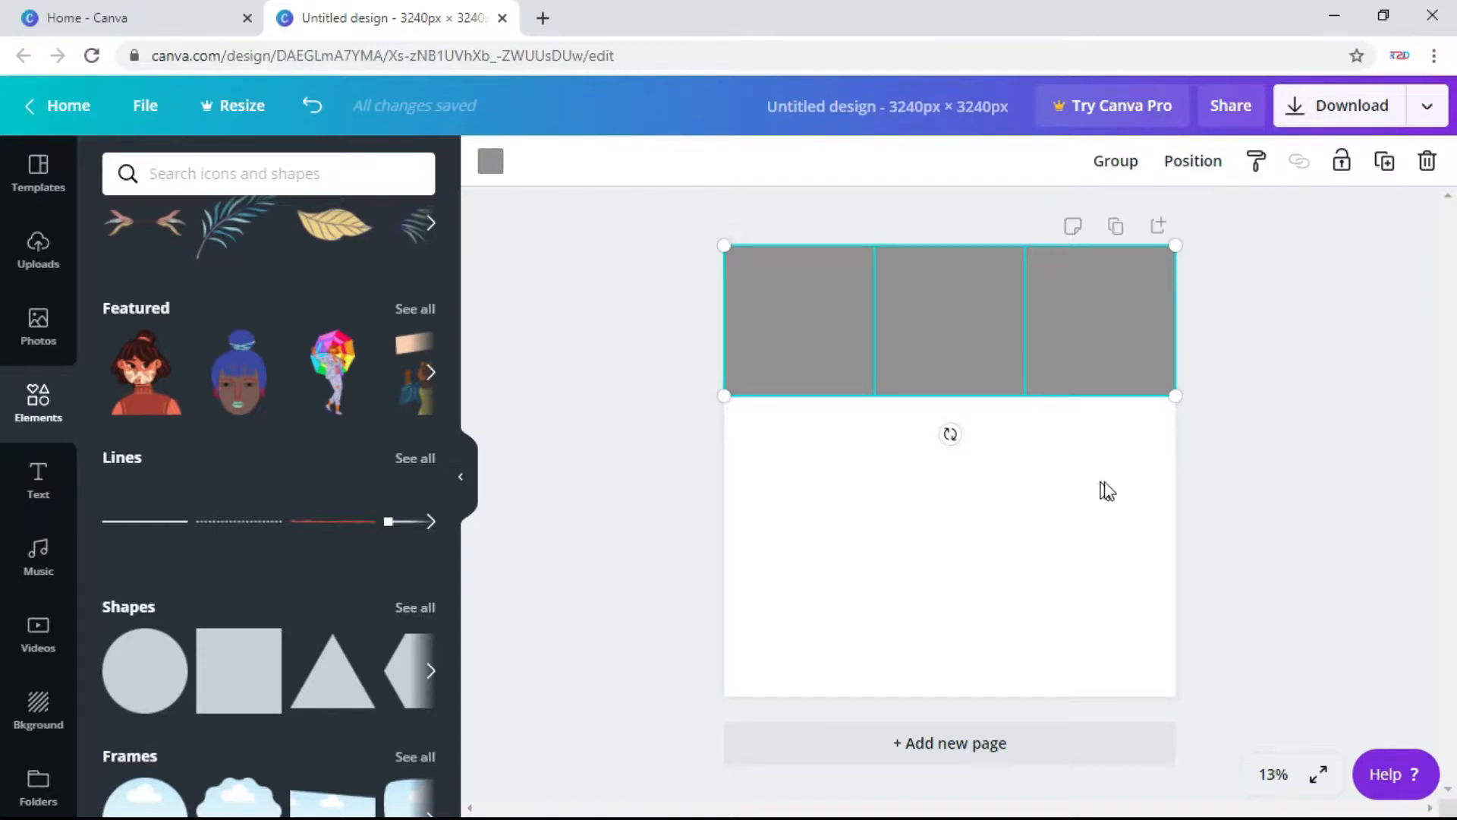
Step: Copy the row of three squares to the two rows below, filling the page with a 3 × 3 grid
left_click_drag(1123, 440, 872, 365)
left_click_drag(958, 326, 970, 584)
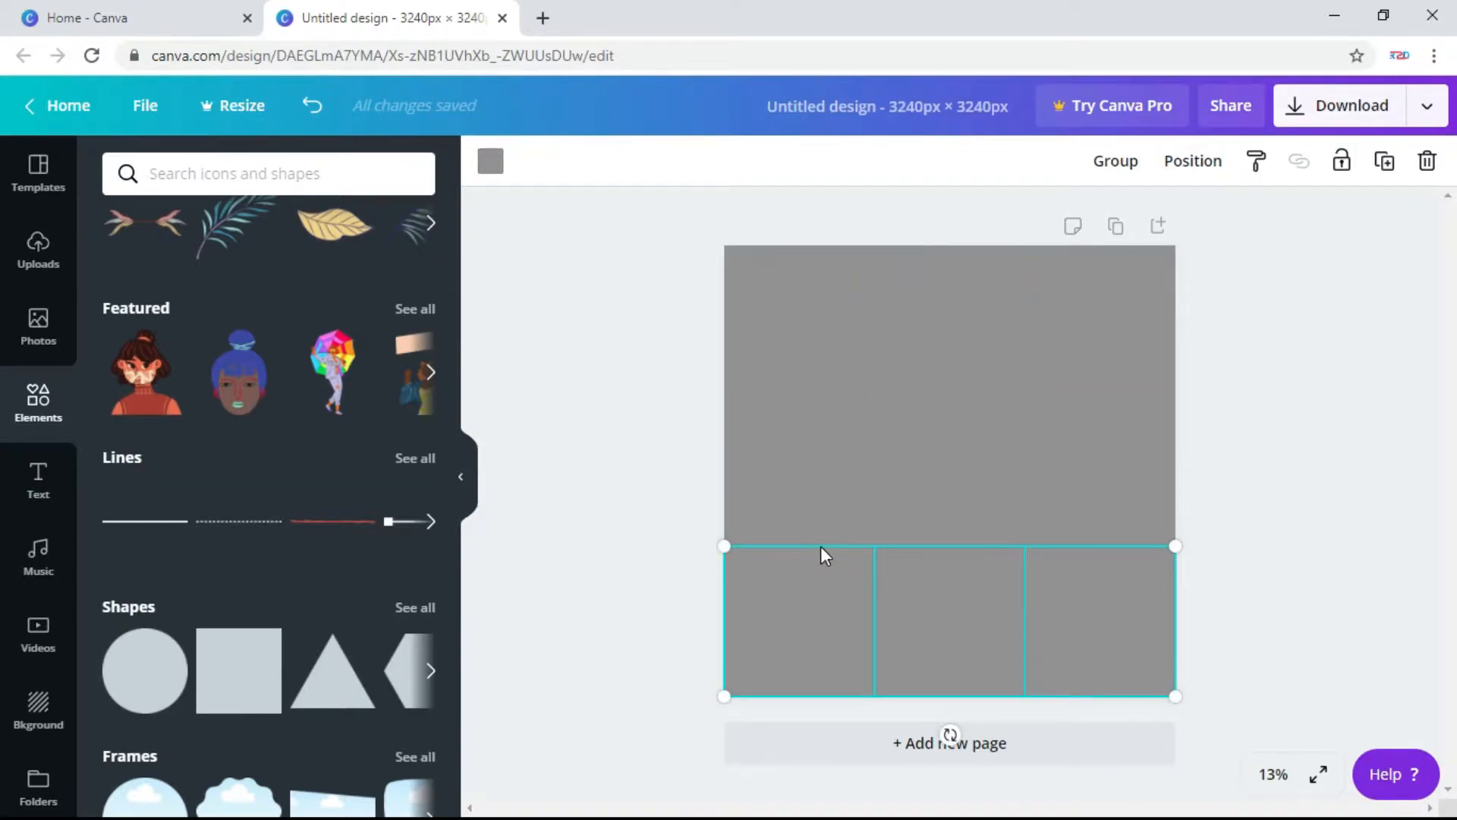
Step: Recolour the middle square of the grid's first row white
left_click_drag(826, 603, 804, 459)
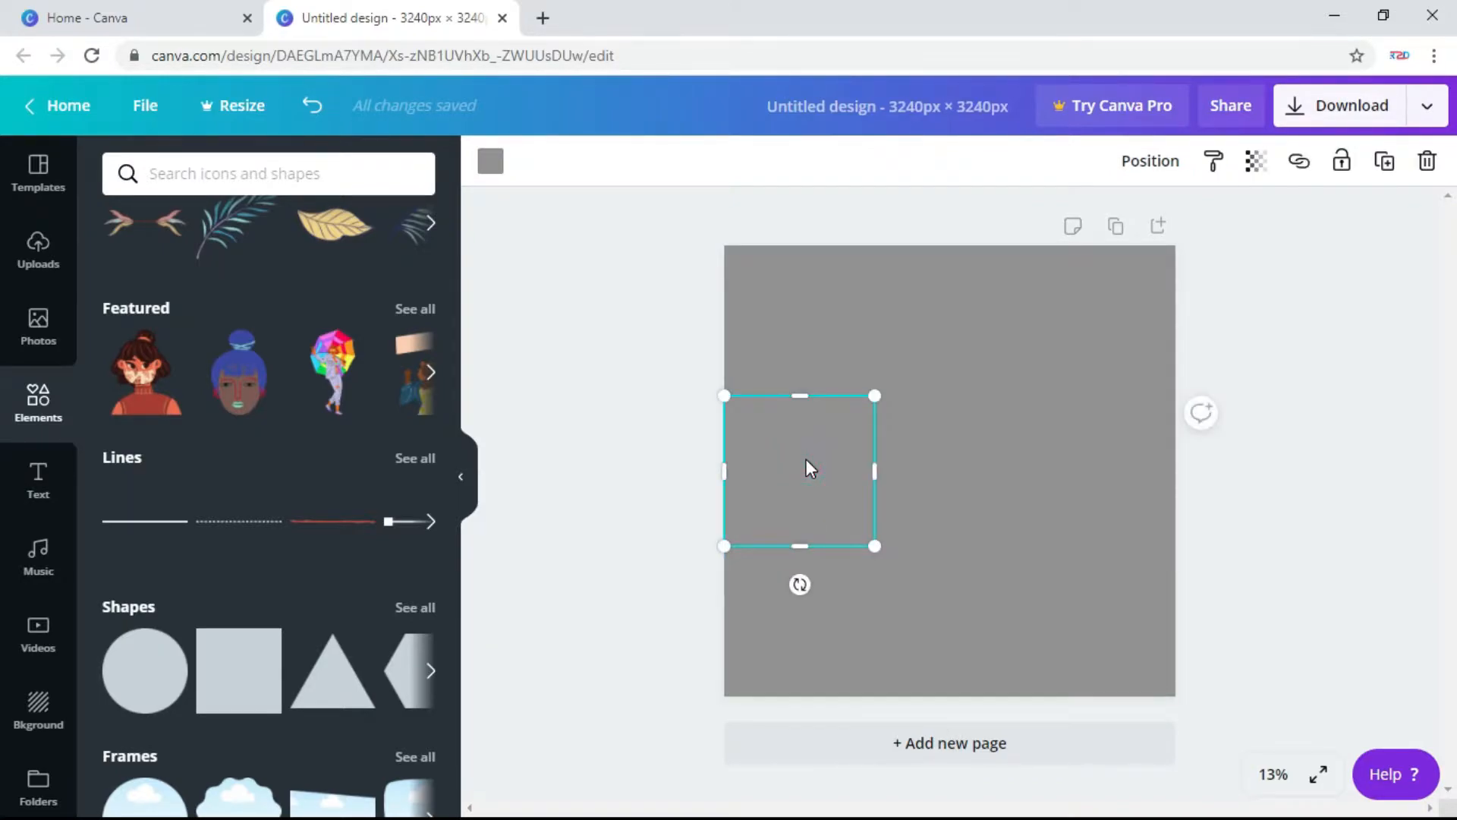
left_click(825, 330)
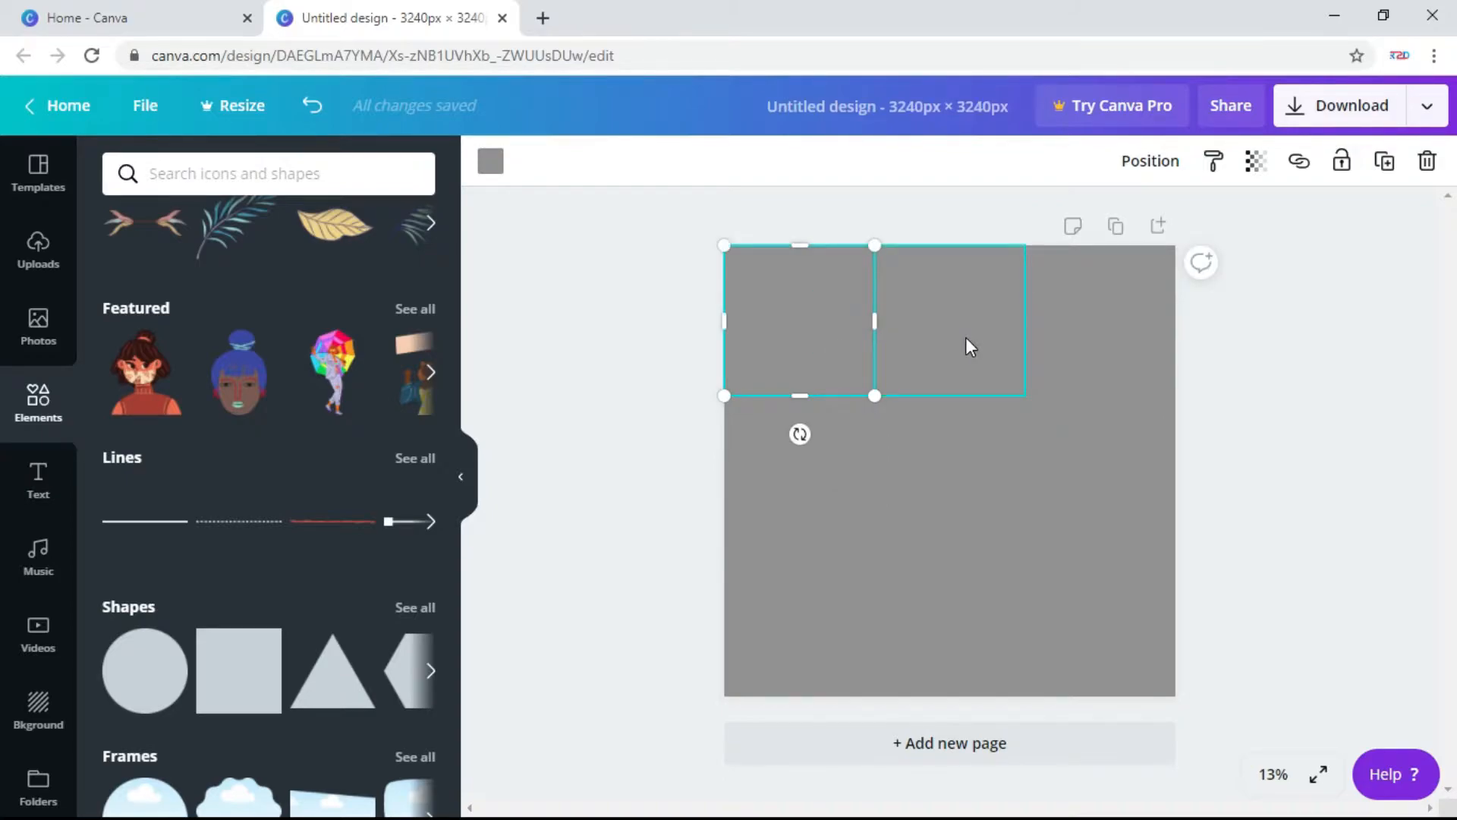
left_click(966, 337)
left_click_drag(965, 337, 940, 299)
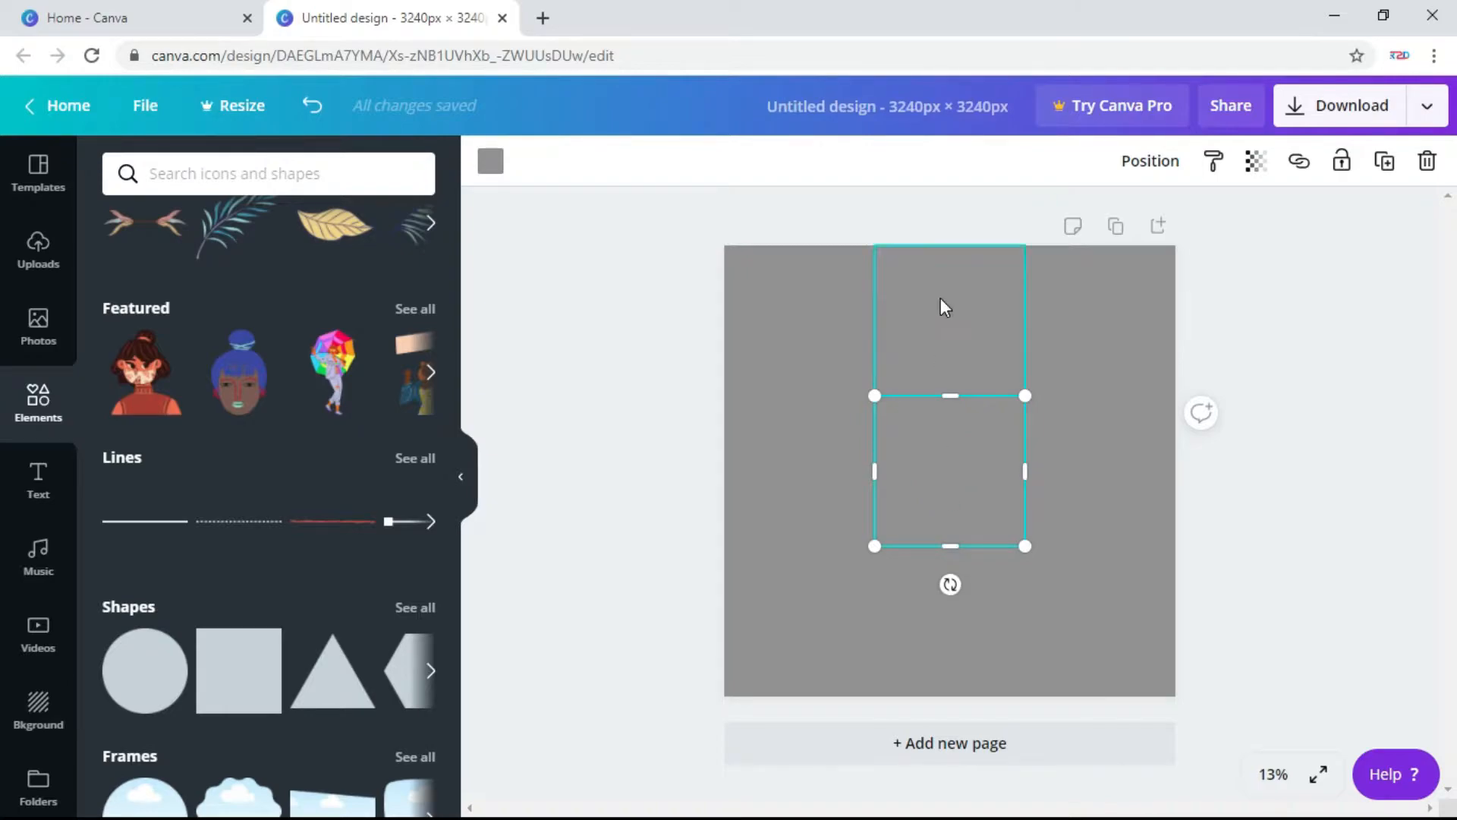
left_click(491, 161)
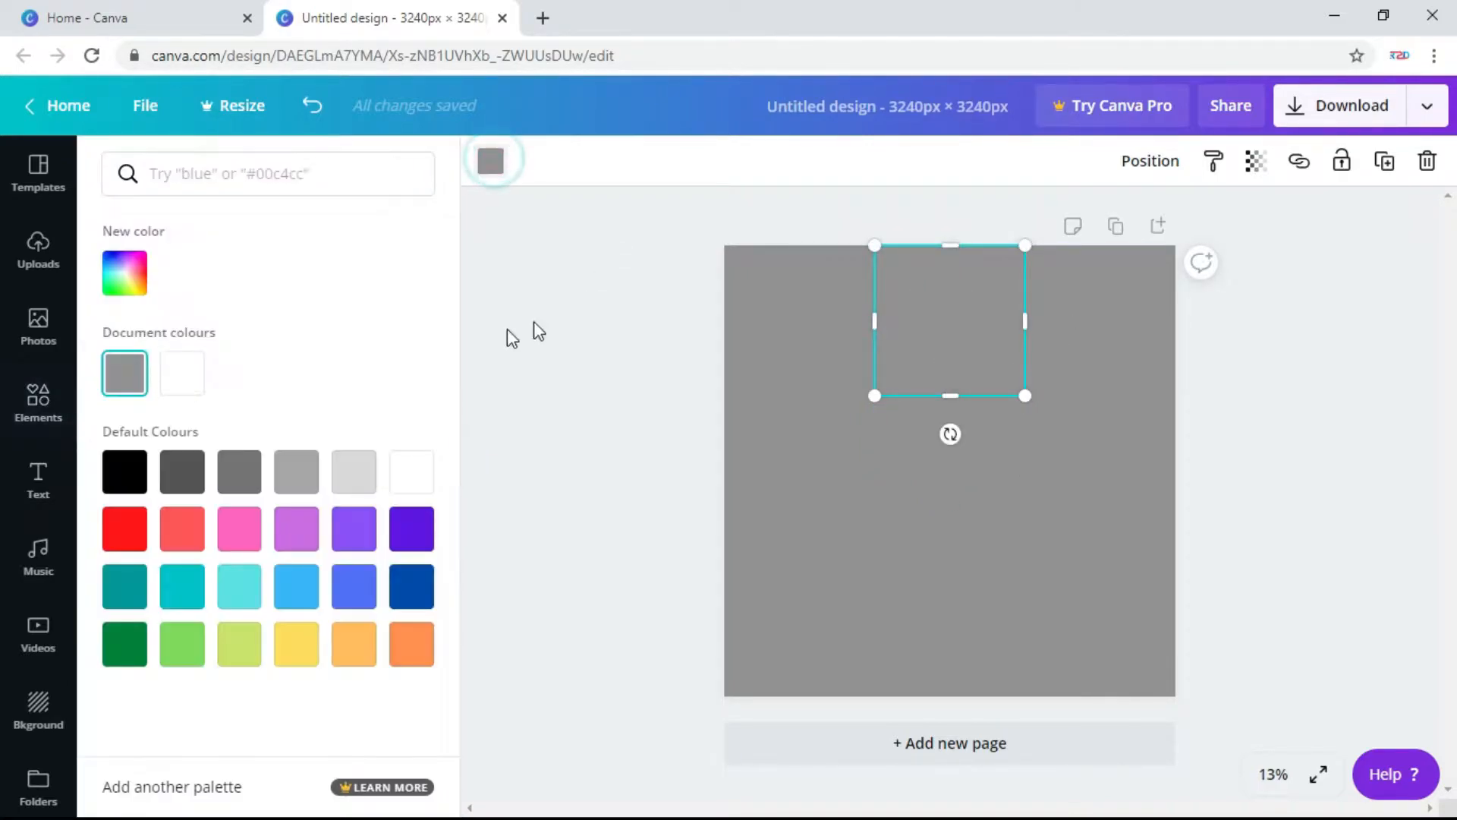
left_click(183, 371)
Step: Recolour the outer squares of the second row and the middle square of the third row white
left_click(784, 455)
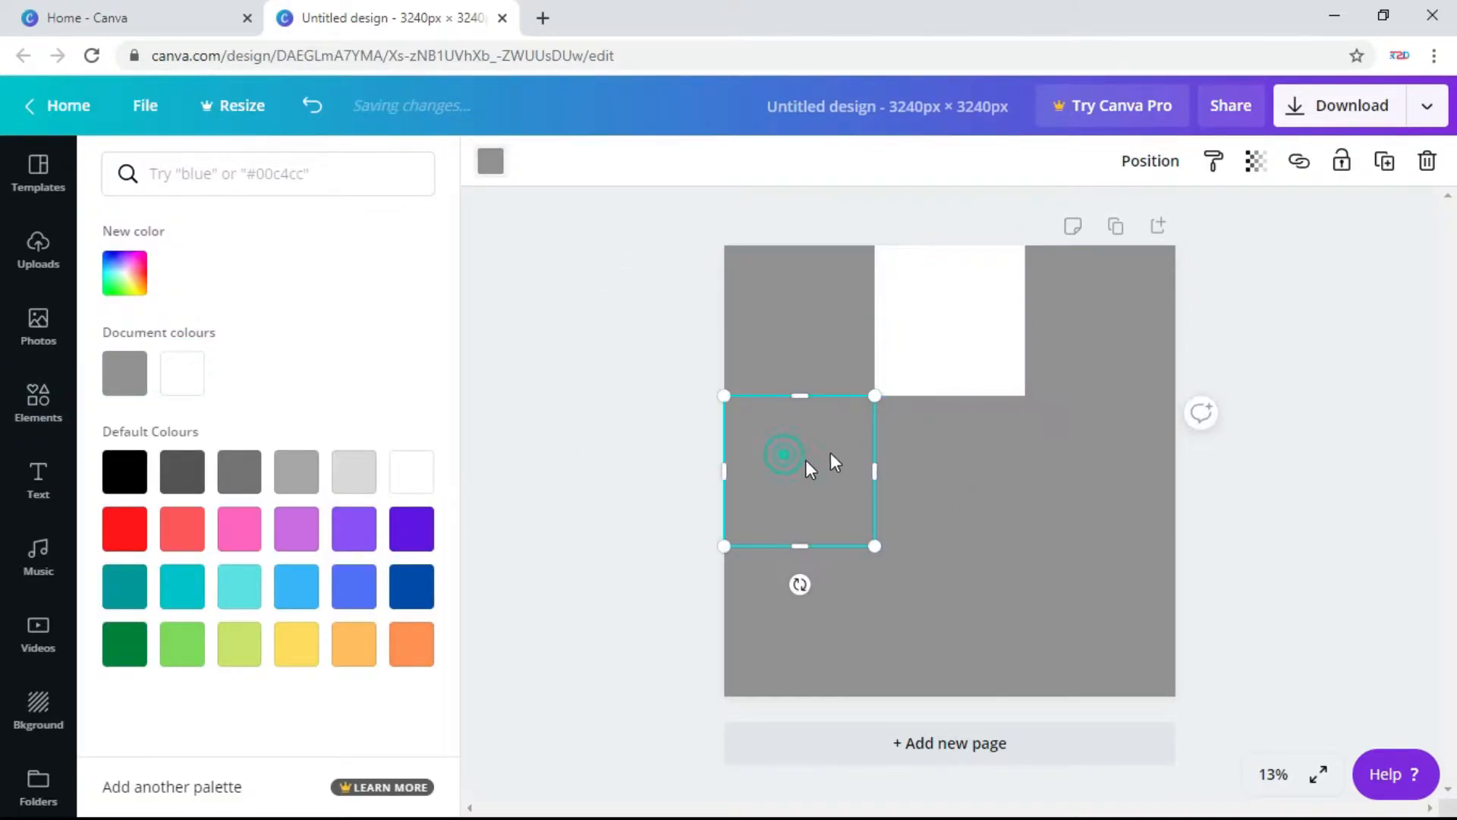
left_click(195, 371)
left_click(1066, 453)
left_click(186, 385)
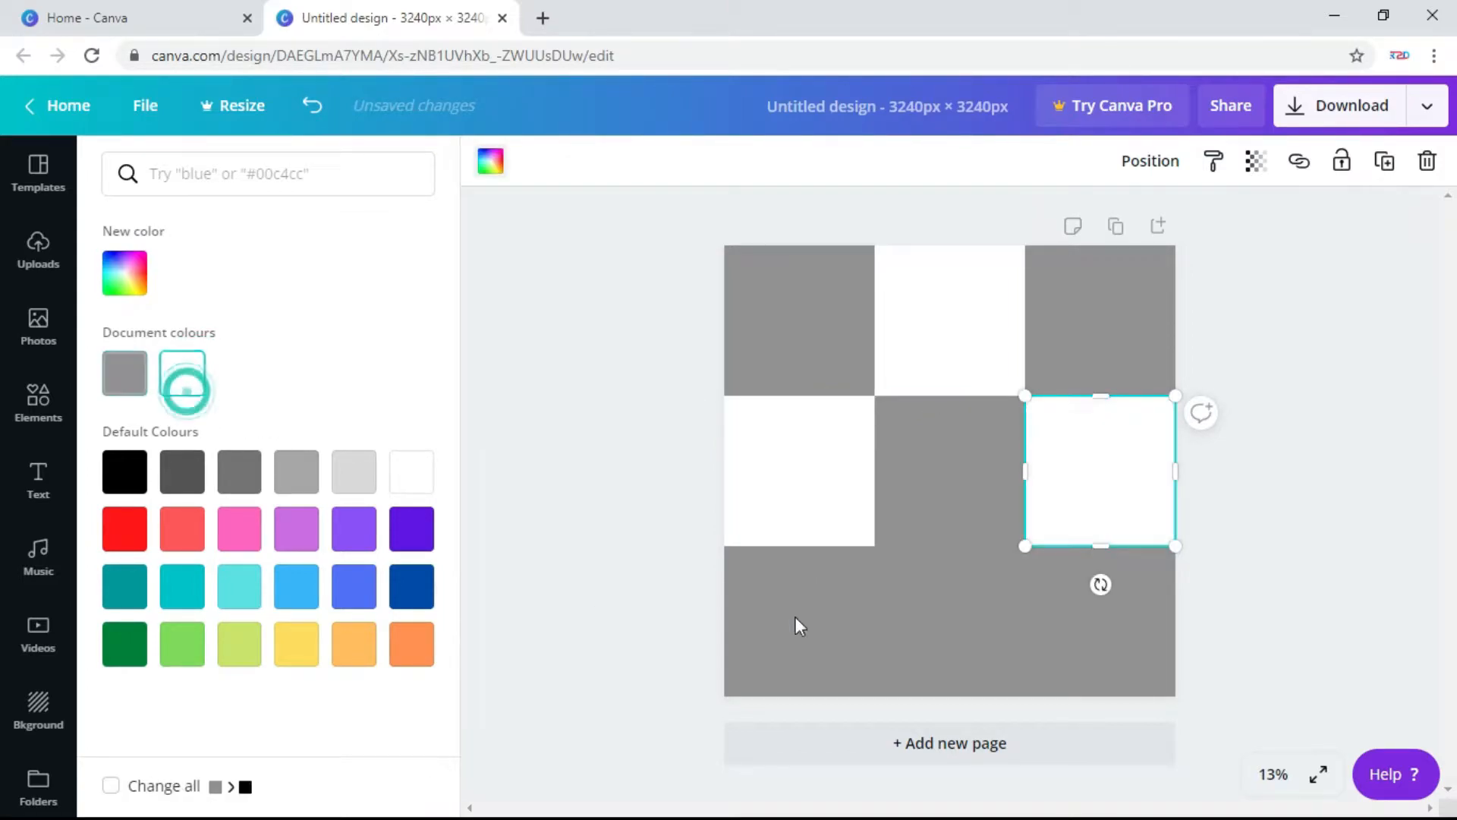
left_click(987, 645)
left_click(183, 372)
left_click(585, 357)
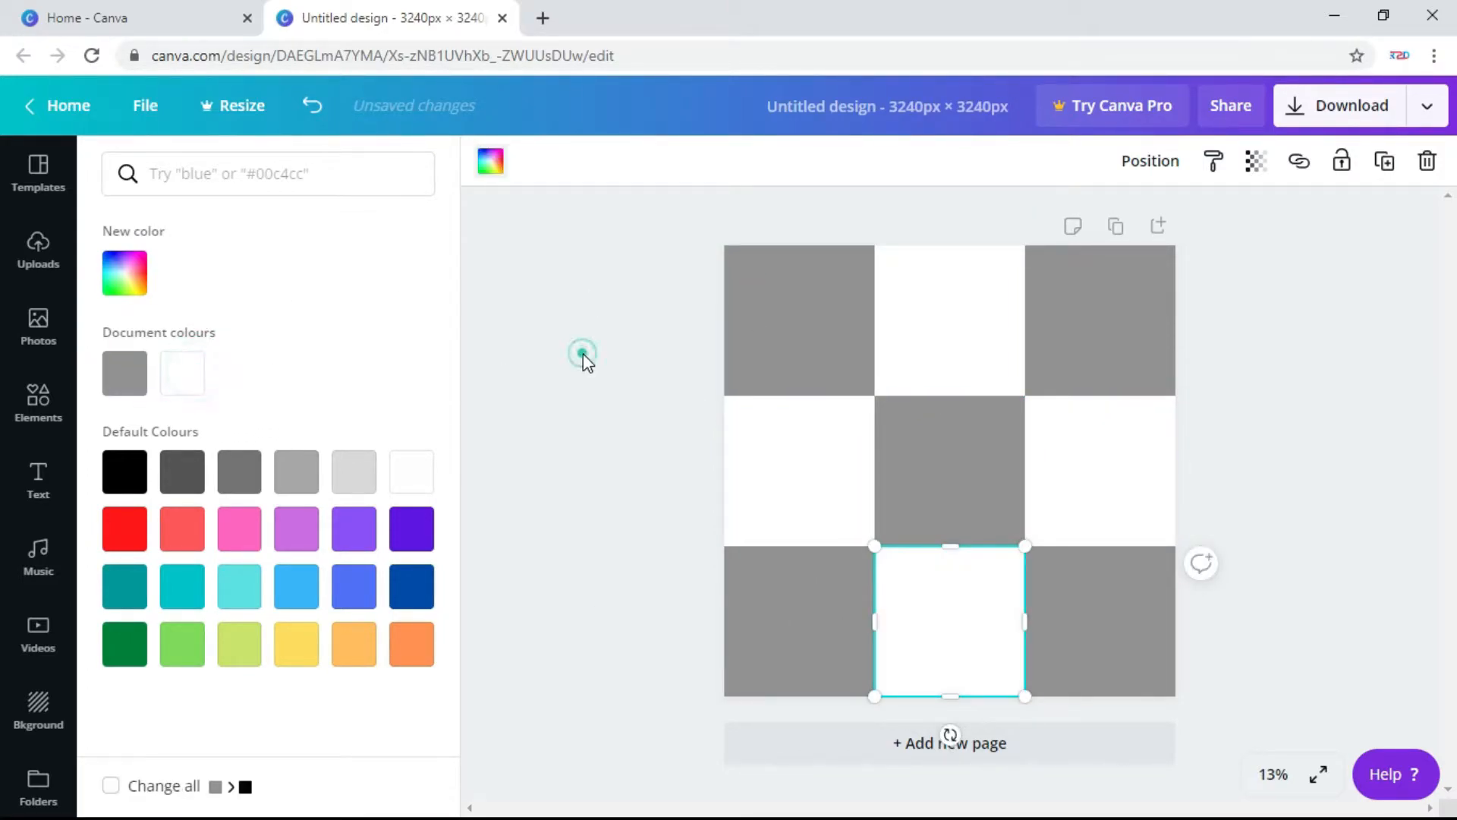
Step: Undo the last change to the design and leave nothing selected
left_click(1368, 470)
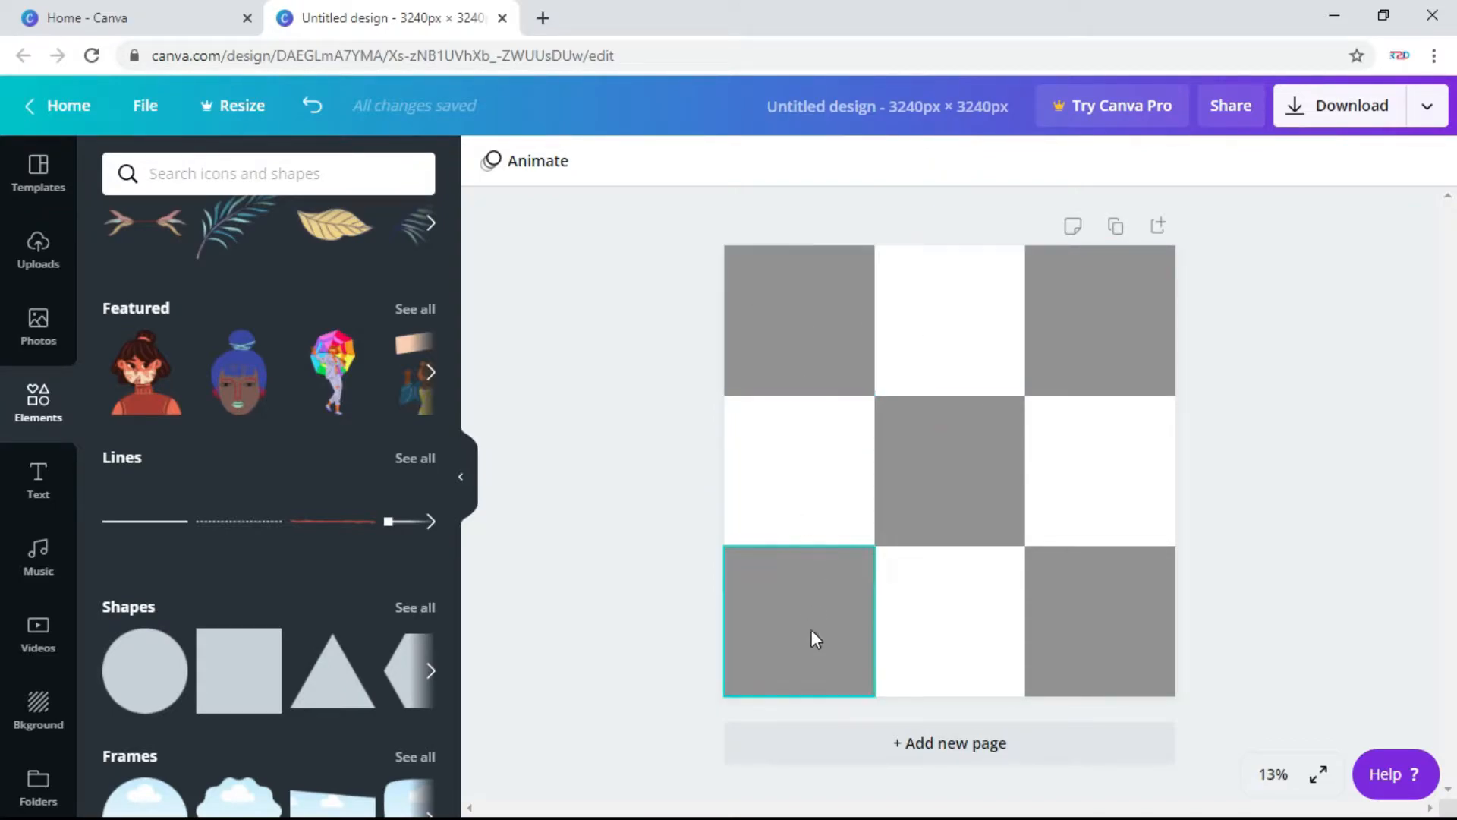
key("ctrl+z")
left_click(1340, 497)
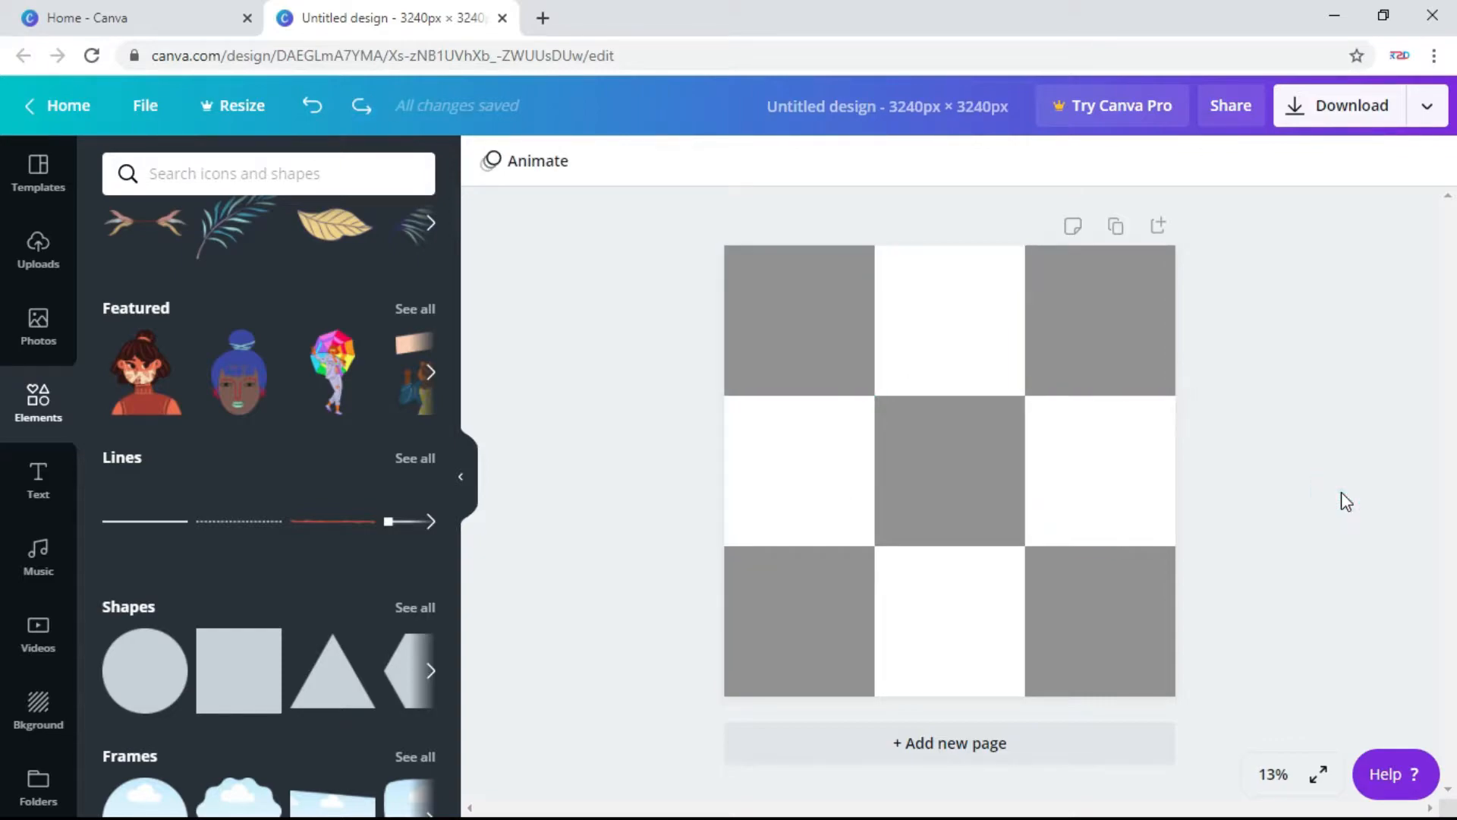
Step: Set the page background behind the grid to the recently used plain cream background
left_click(794, 329)
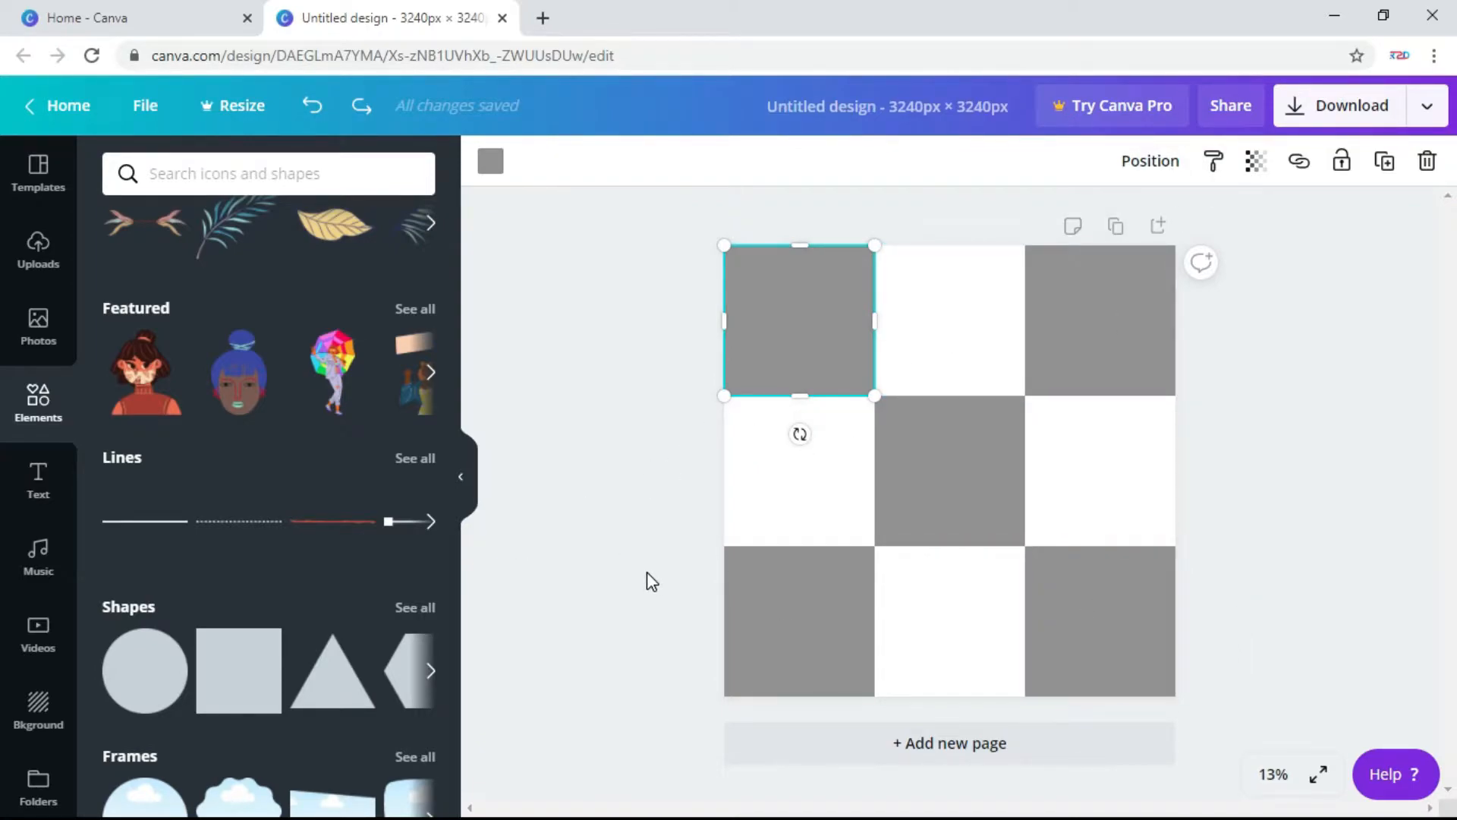
scroll(386, 589, "up", 1)
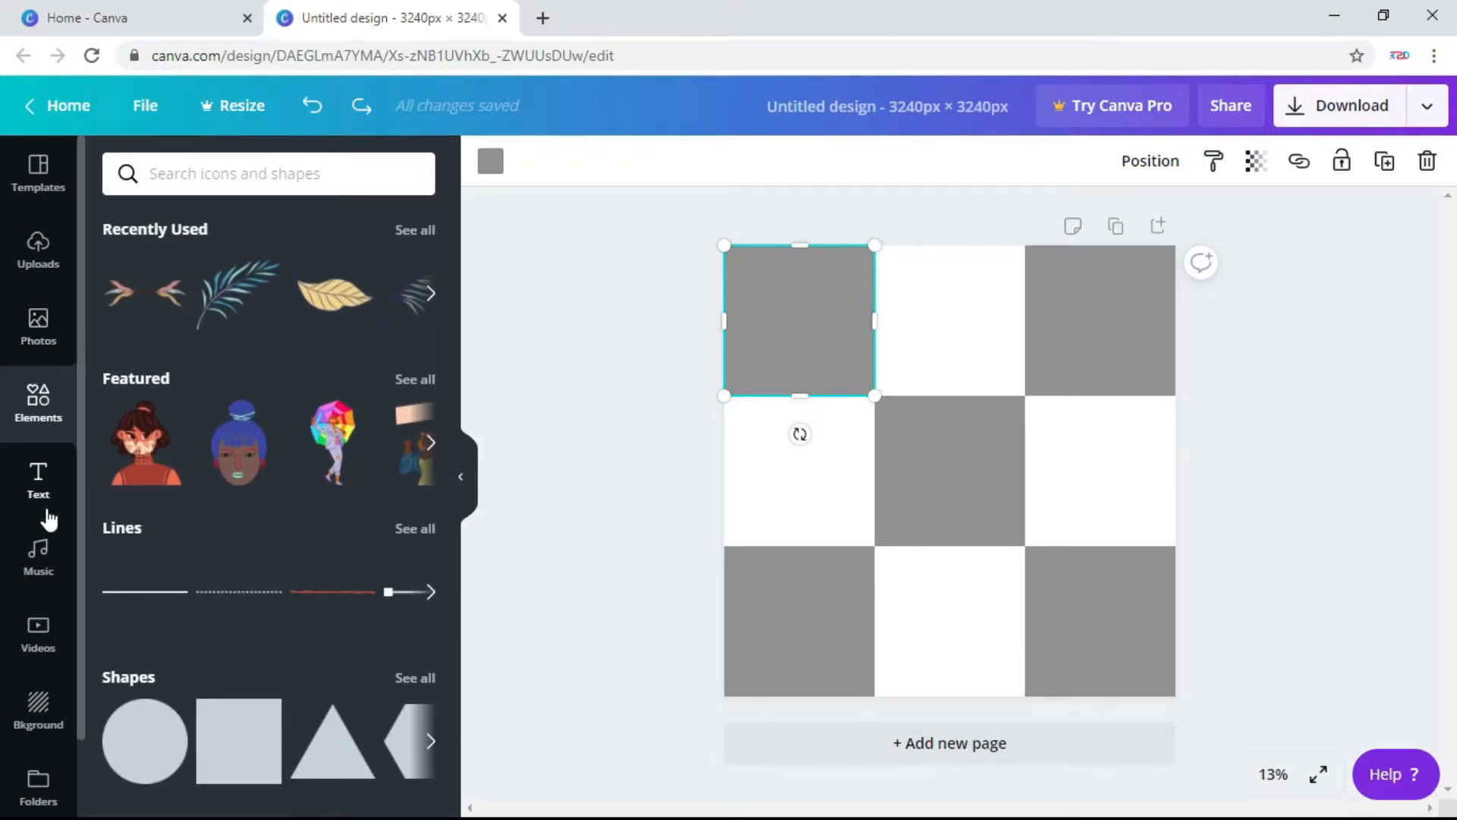
left_click(37, 707)
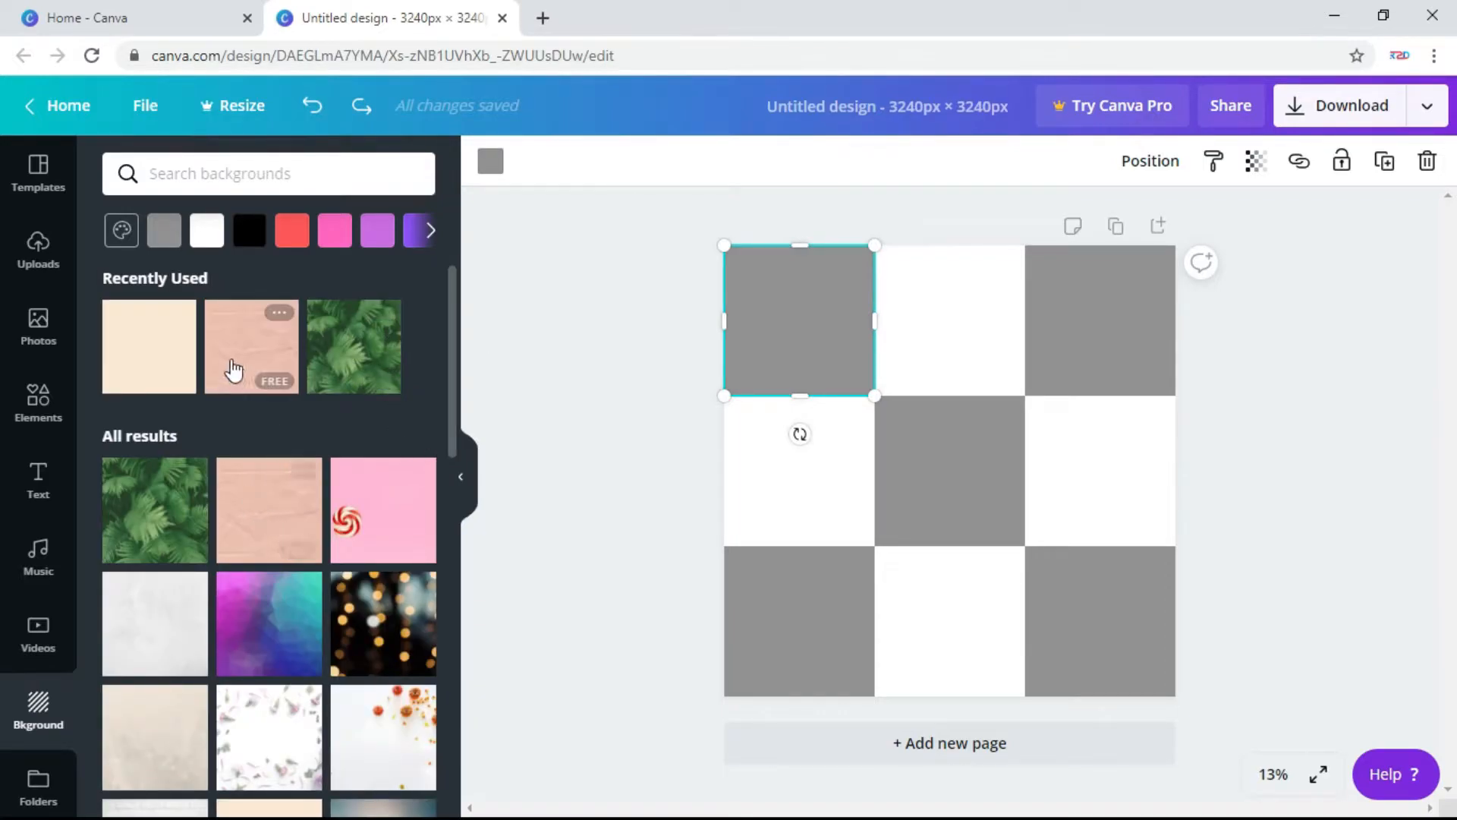
left_click_drag(147, 372, 790, 298)
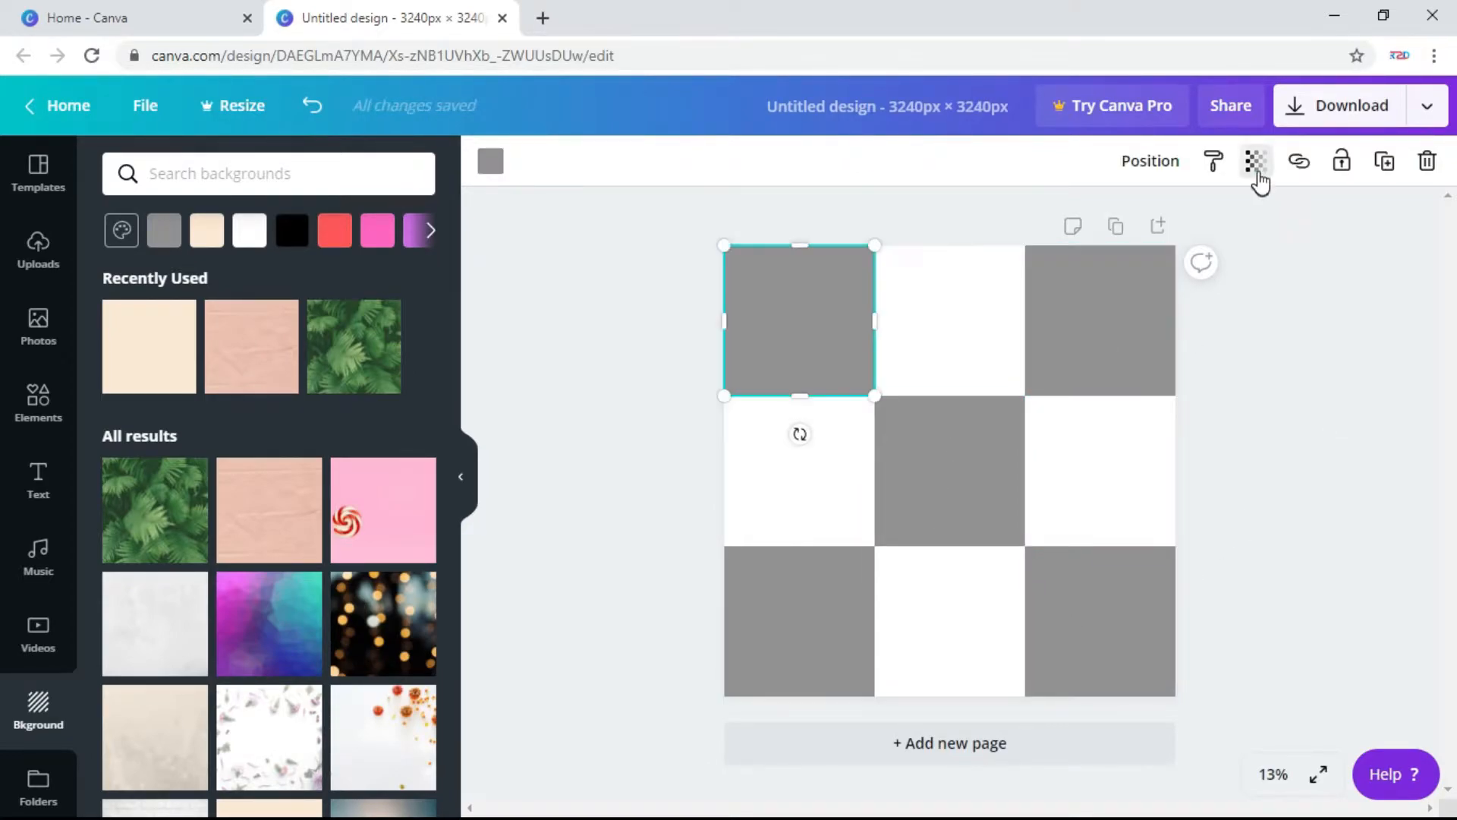
Step: Try a transparency of 38 on the first square of the grid and restore its full opacity
left_click(1257, 168)
left_click_drag(1190, 217, 1113, 229)
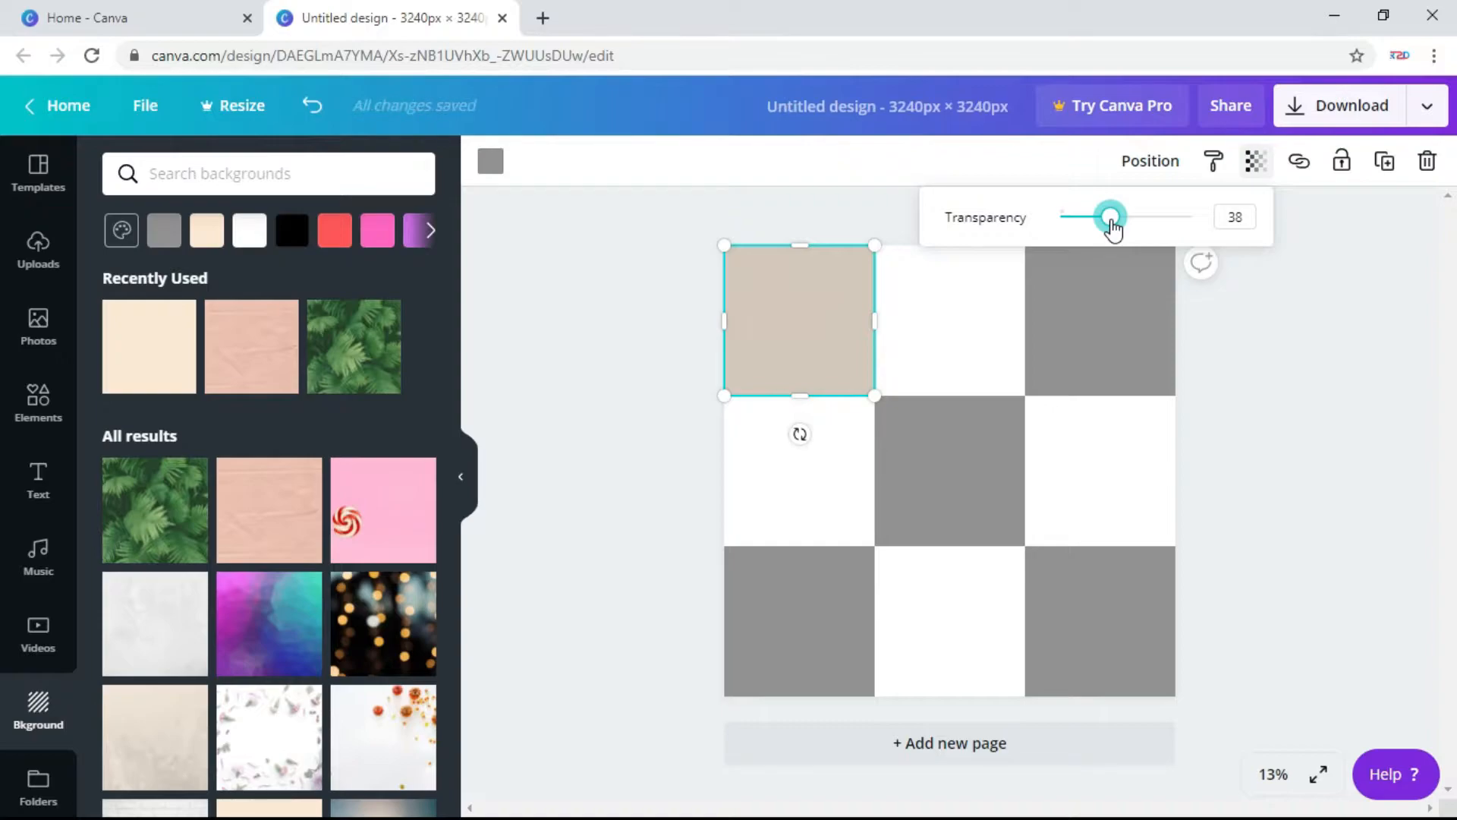
left_click_drag(1112, 226, 1220, 221)
left_click(1230, 312)
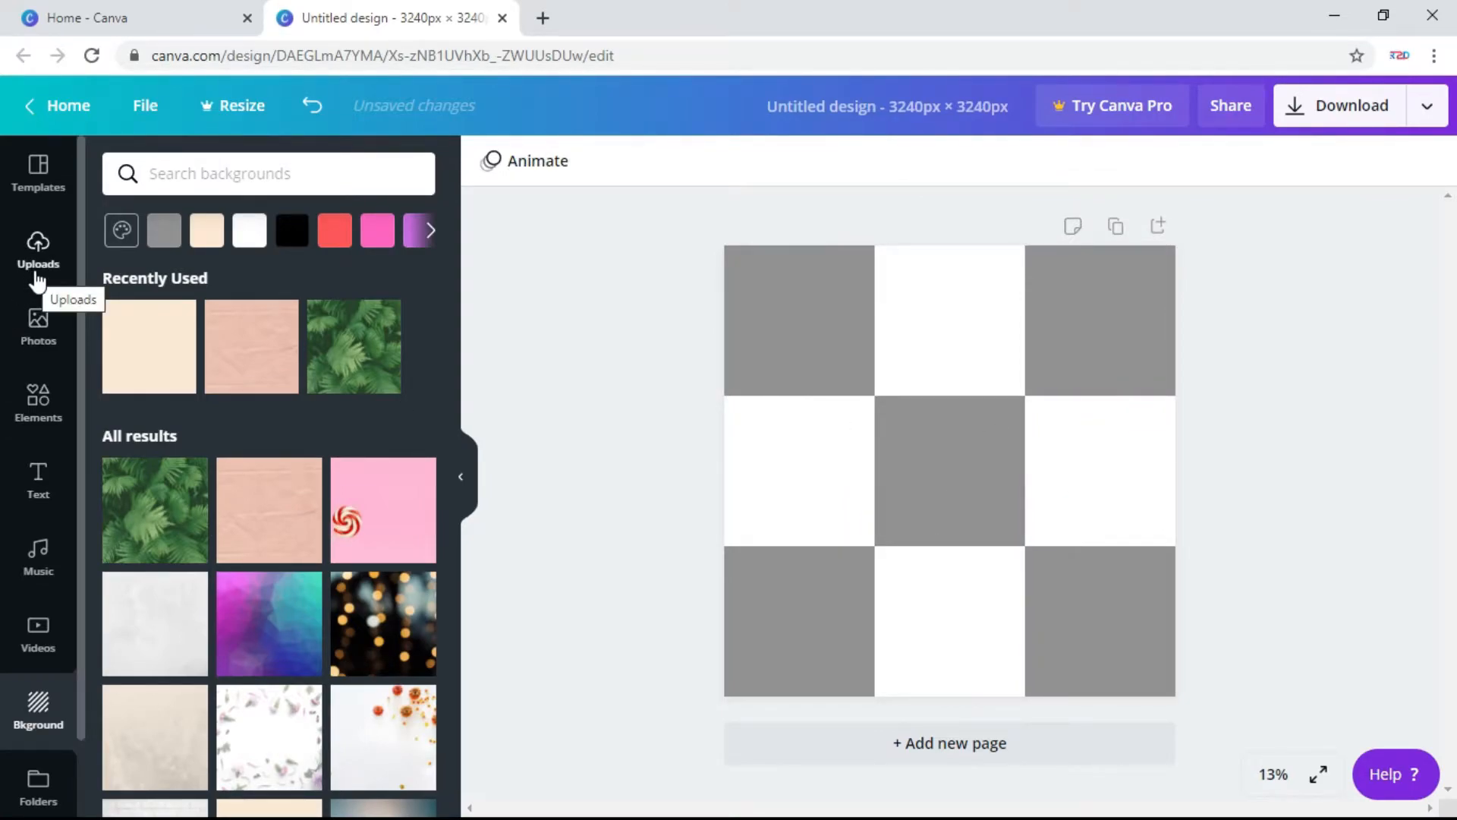
Step: Add the recently used photo of the person wearing a headset to the first square and scale it to fit inside
left_click(44, 342)
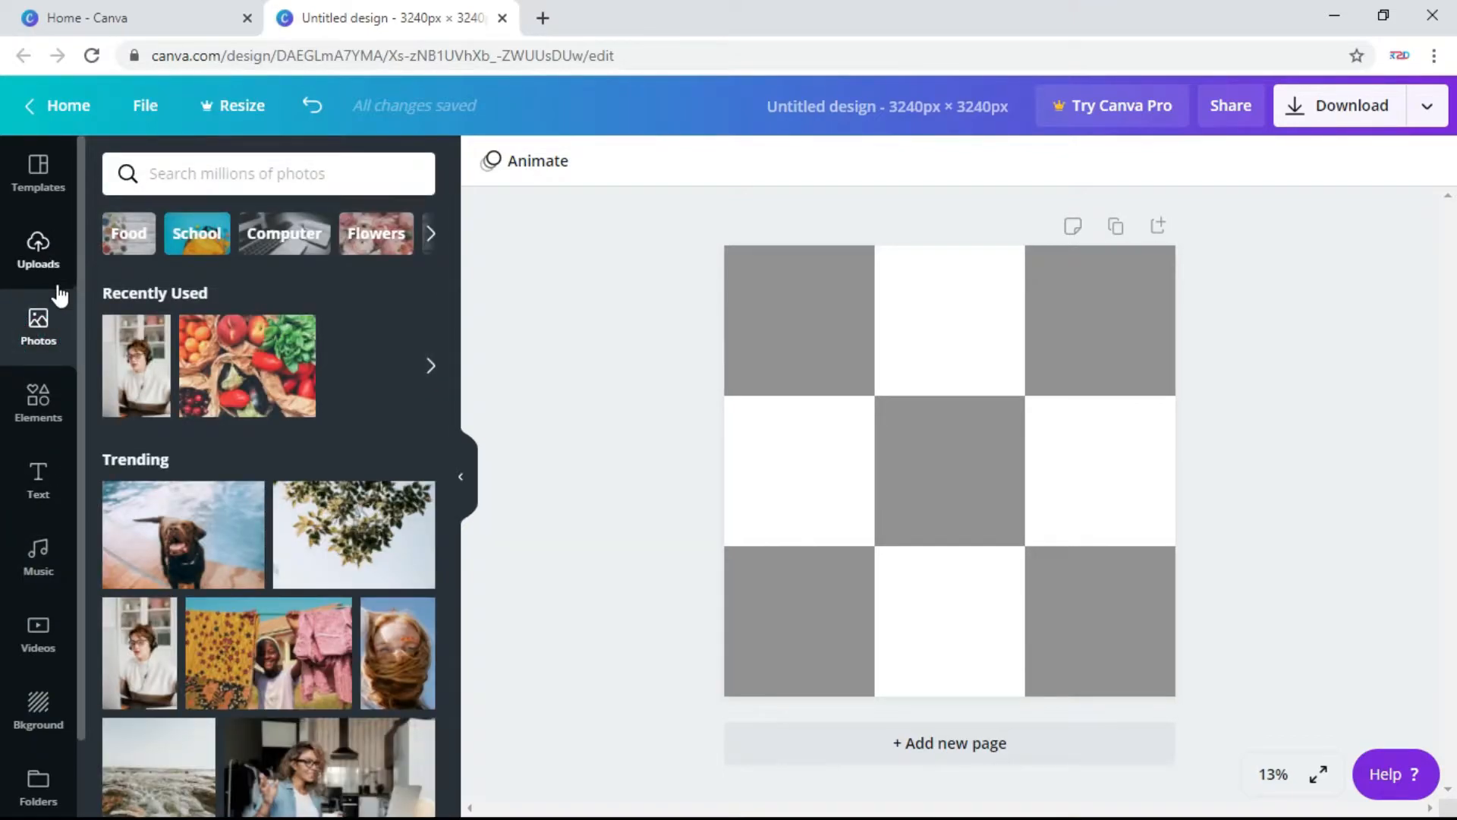
left_click(42, 262)
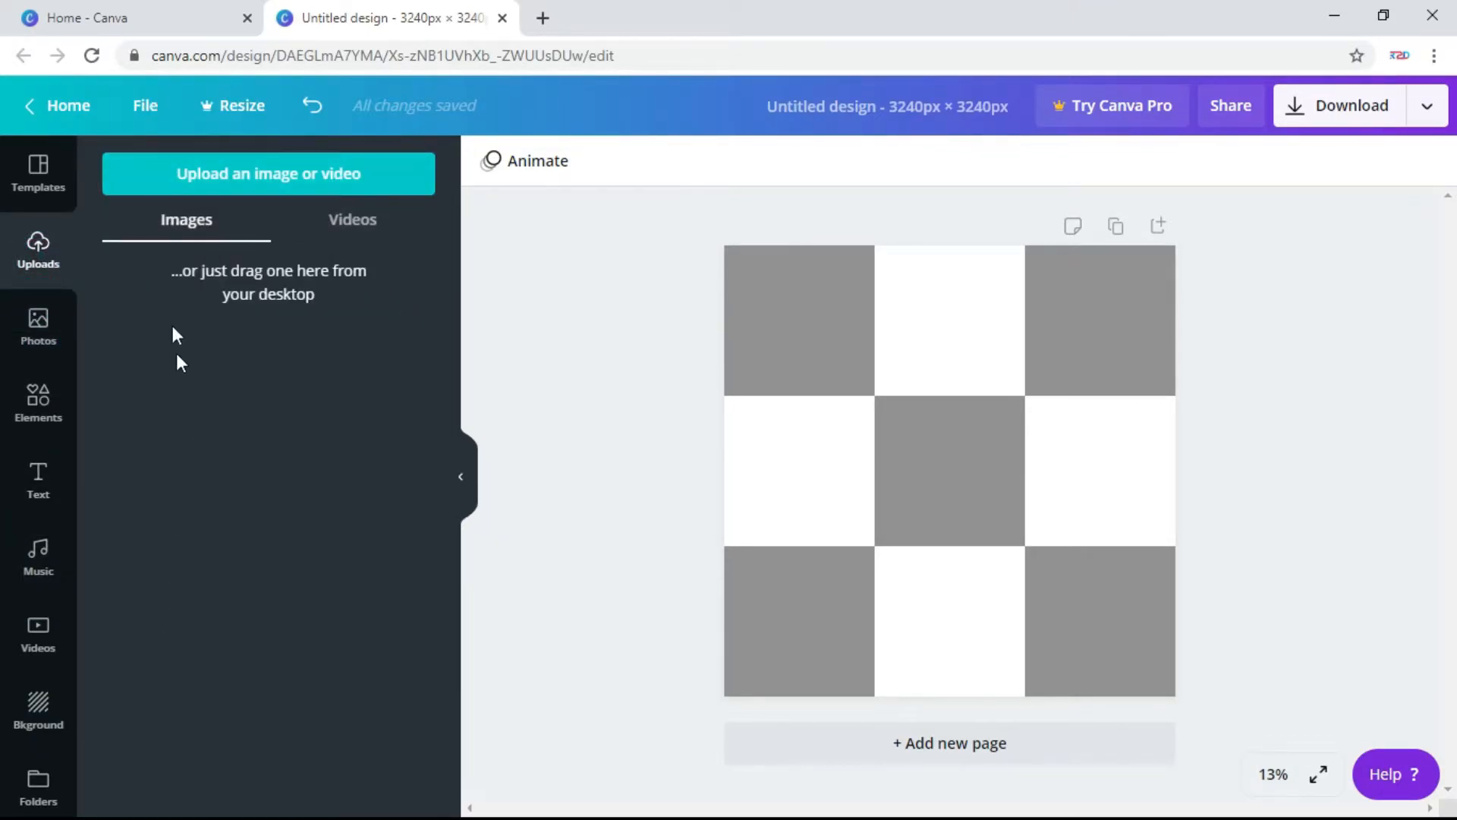
left_click(45, 336)
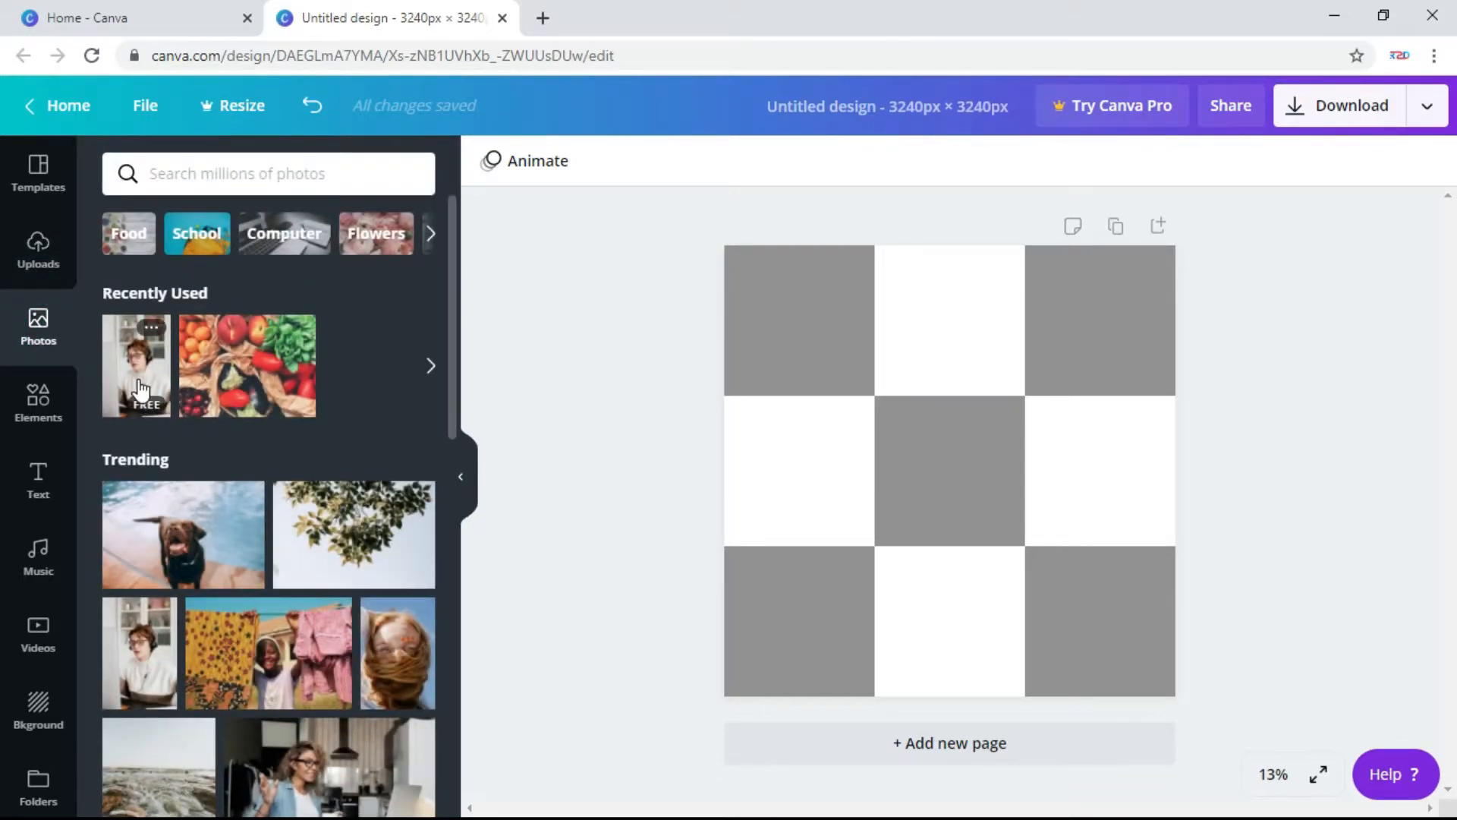
left_click_drag(133, 377, 807, 313)
left_click_drag(907, 477, 840, 352)
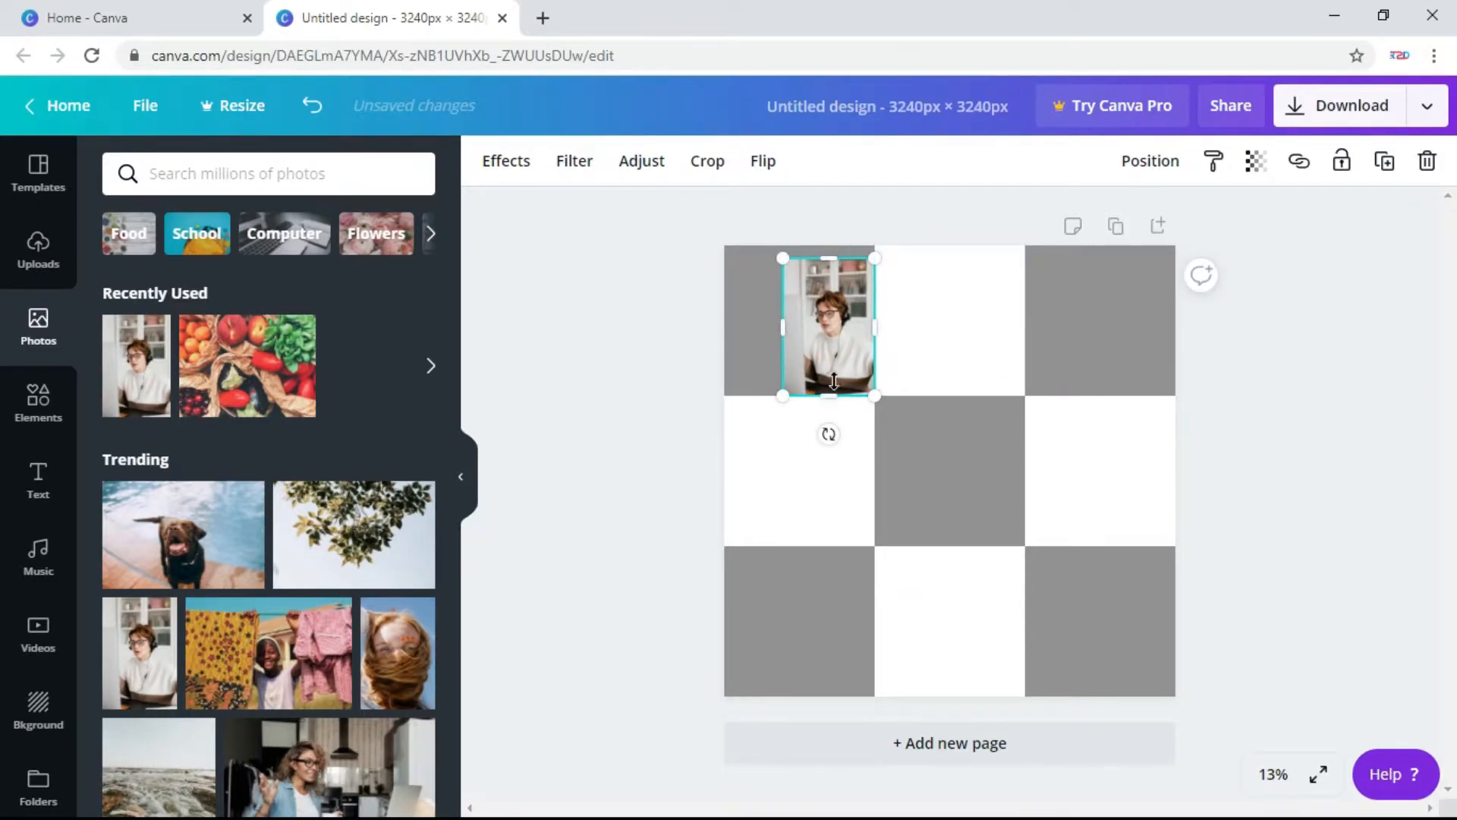
Step: Add the photo of the woman with a laptop in the kitchen and fit it inside the grid's centre square
scroll(371, 563, "down", 3)
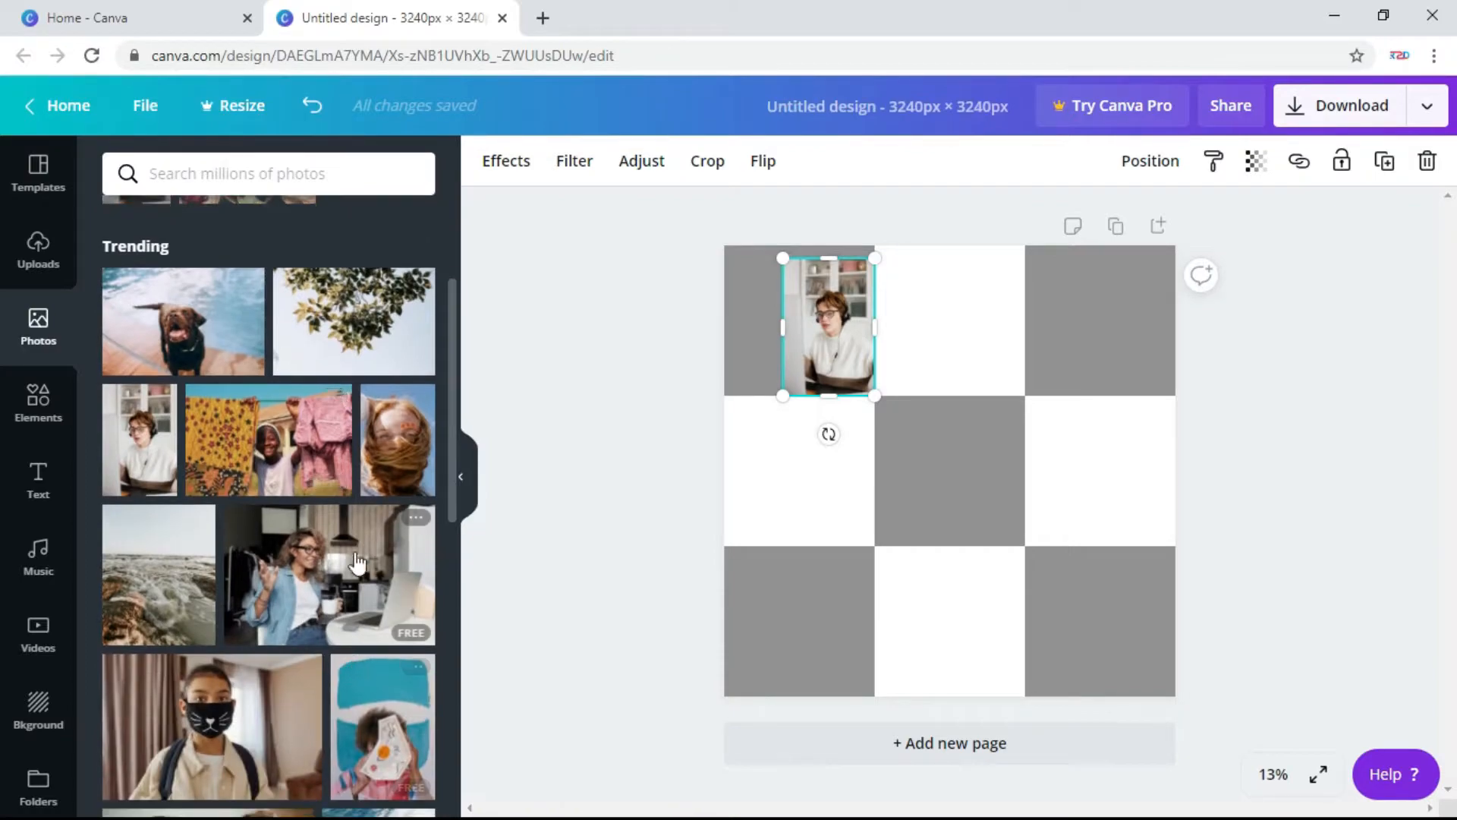
left_click_drag(354, 605, 915, 336)
left_click_drag(1204, 500, 979, 358)
left_click_drag(920, 315, 963, 492)
left_click_drag(1021, 537, 1011, 529)
left_click_drag(955, 488, 959, 492)
Step: Add the photo of the person holding the fried-egg picture and fit it inside the last square of the first row
scroll(349, 478, "down", 3)
left_click_drag(349, 478, 954, 358)
left_click_drag(920, 642, 1086, 409)
mouse_move(1120, 363)
left_mouse_down()
mouse_move(1061, 344)
mouse_move(1073, 343)
left_mouse_up()
Step: Add the photo of the person facing a picture-covered wall and fit it inside the first square of the second row
scroll(186, 311, "down", 6)
left_click_drag(182, 307, 839, 475)
mouse_move(993, 761)
left_mouse_down()
mouse_move(848, 520)
mouse_move(852, 536)
left_mouse_up()
Step: Add the photo of the person seated in the white room and fit it inside the last square of the second row
scroll(289, 666, "down", 1)
left_click_drag(383, 455, 1128, 475)
left_click_drag(1041, 761, 1183, 549)
left_click_drag(1233, 481, 1099, 481)
left_click_drag(1149, 547, 1129, 519)
left_click_drag(1093, 466, 1110, 478)
Step: Add the photo of hands in front of dark green leaves and fit it inside the middle square of the first row
scroll(203, 714, "down", 4)
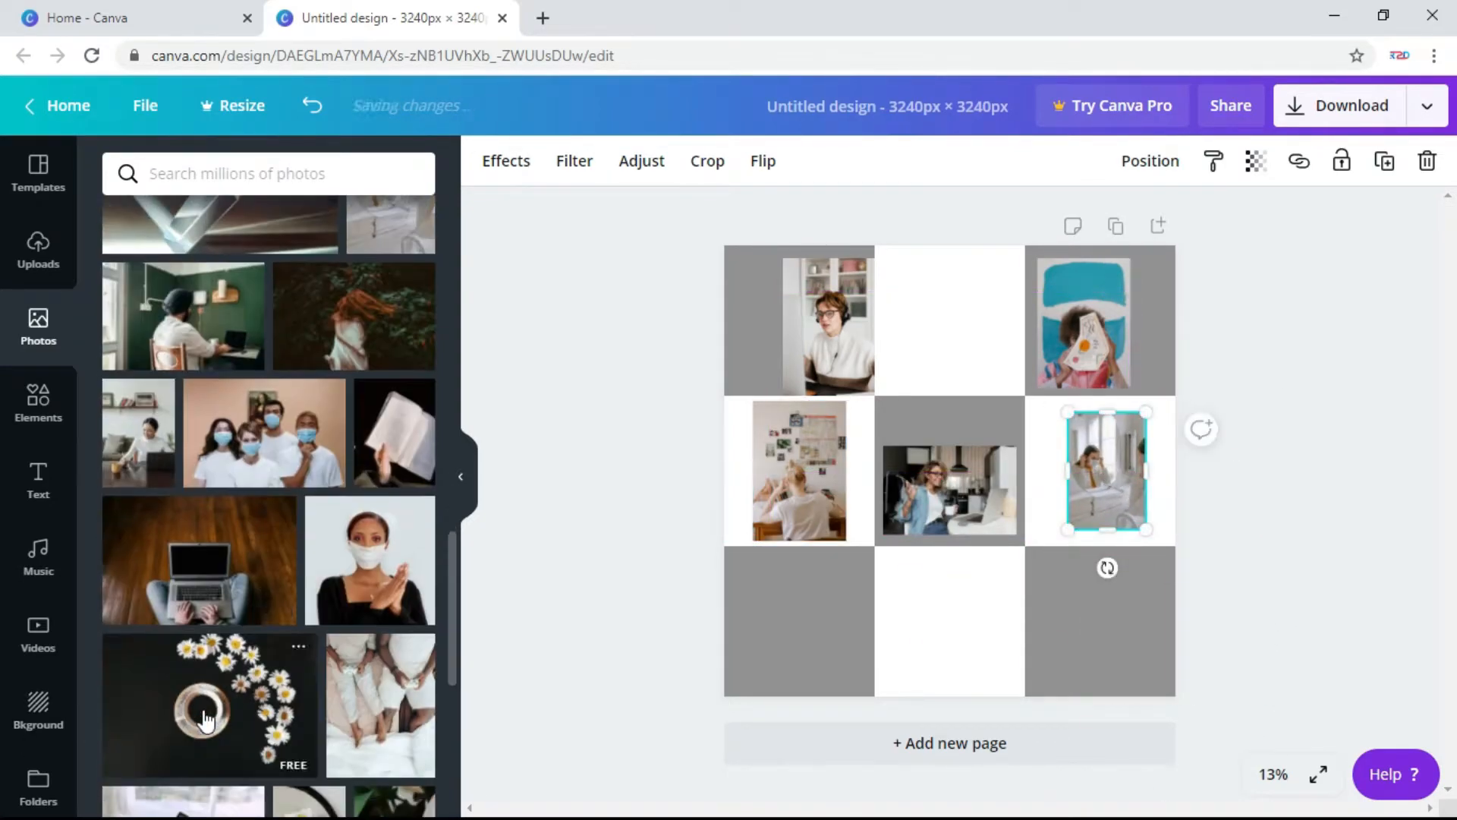
scroll(341, 683, "down", 3)
left_click_drag(407, 683, 1006, 388)
left_click_drag(976, 331, 965, 338)
Step: Add the photo of the person with raised arms among palm trees and fit it inside the first square of the third row
scroll(214, 683, "down", 3)
left_click_drag(214, 551, 813, 672)
left_click_drag(992, 794, 767, 638)
left_click_drag(700, 594, 799, 639)
Step: Add the photo of the person in the rocky desert and fit it inside the middle square of the third row
scroll(213, 744, "down", 1)
scroll(213, 744, "down", 3)
left_click_drag(396, 405, 1005, 683)
left_click_drag(948, 630, 841, 452)
left_click_drag(778, 361, 938, 587)
left_click_drag(973, 651, 973, 622)
Step: Add the photo of the woman in jeans in the garden and fit it inside the last square of the third row
scroll(206, 619, "down", 3)
left_click_drag(309, 468, 1131, 668)
left_click_drag(1016, 526, 1107, 656)
left_click_drag(1131, 679, 1072, 576)
left_click_drag(1102, 630, 1064, 569)
left_click_drag(1100, 706, 1100, 682)
left_click_drag(1106, 622, 1106, 623)
left_click_drag(1153, 550, 1105, 593)
left_click(1243, 553)
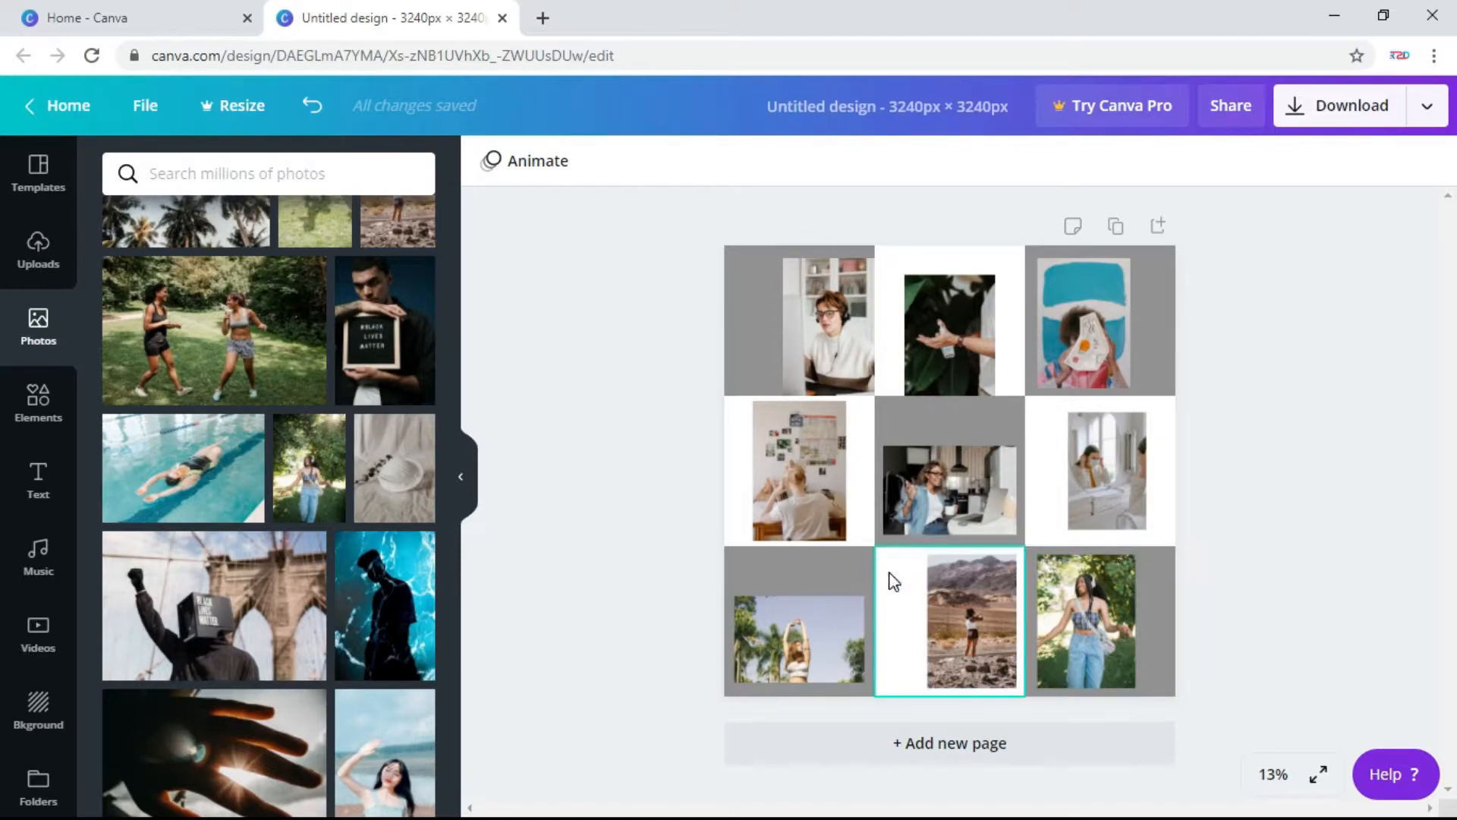
Step: Delete the three background squares behind the photos in the third row
left_click(771, 567)
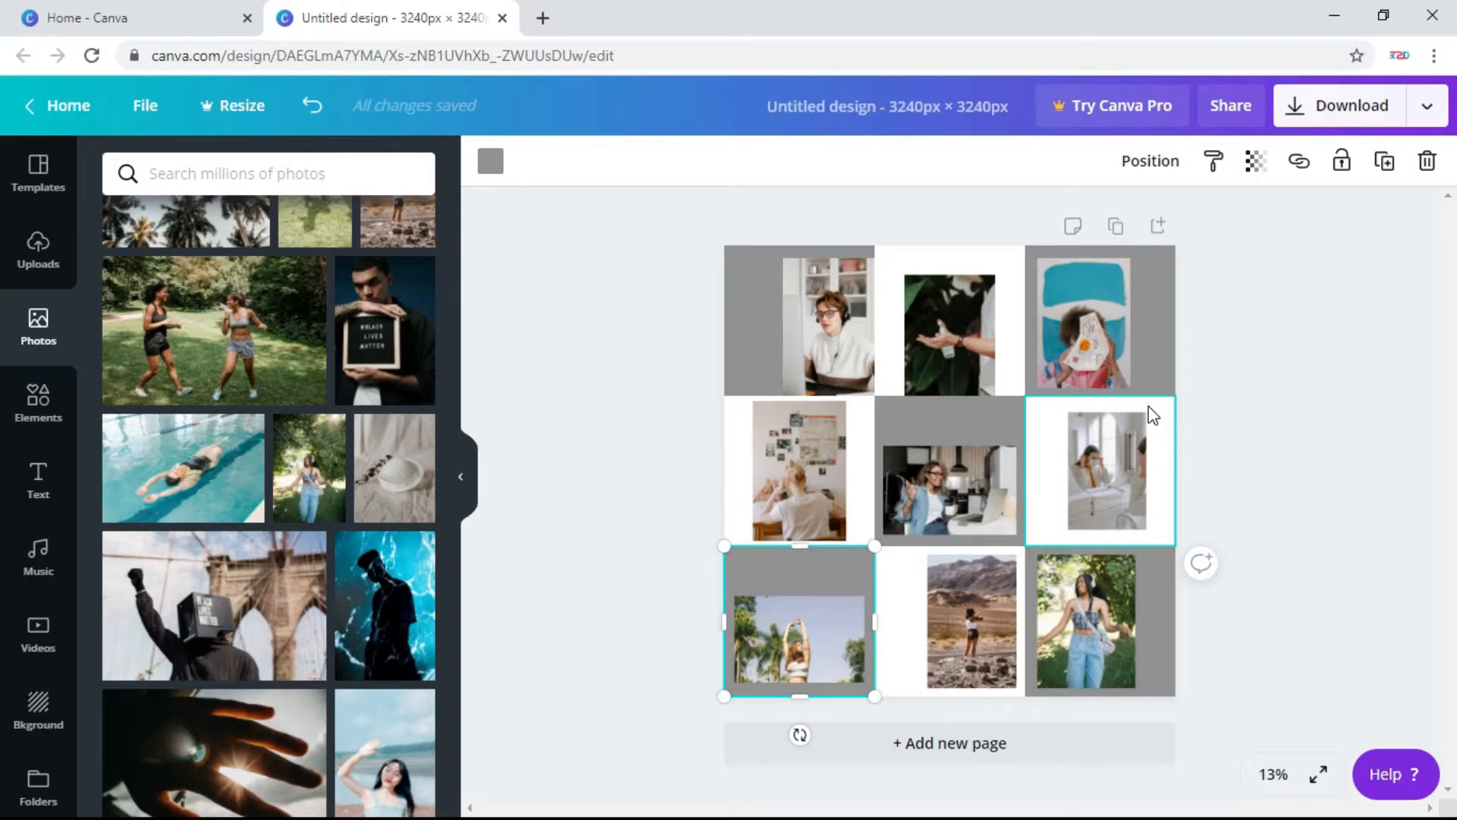
key("Delete")
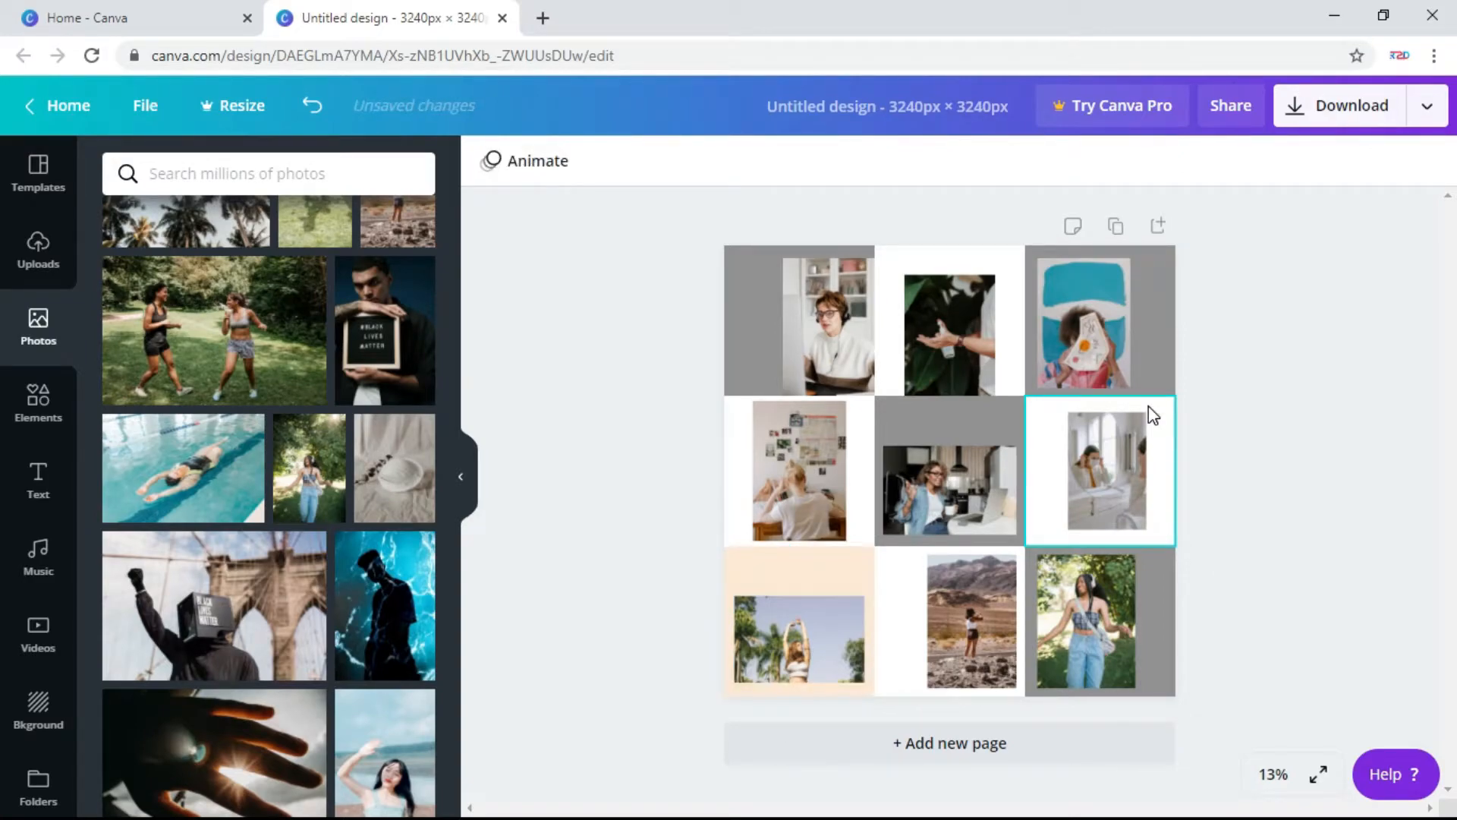
left_click(912, 575)
key("Delete")
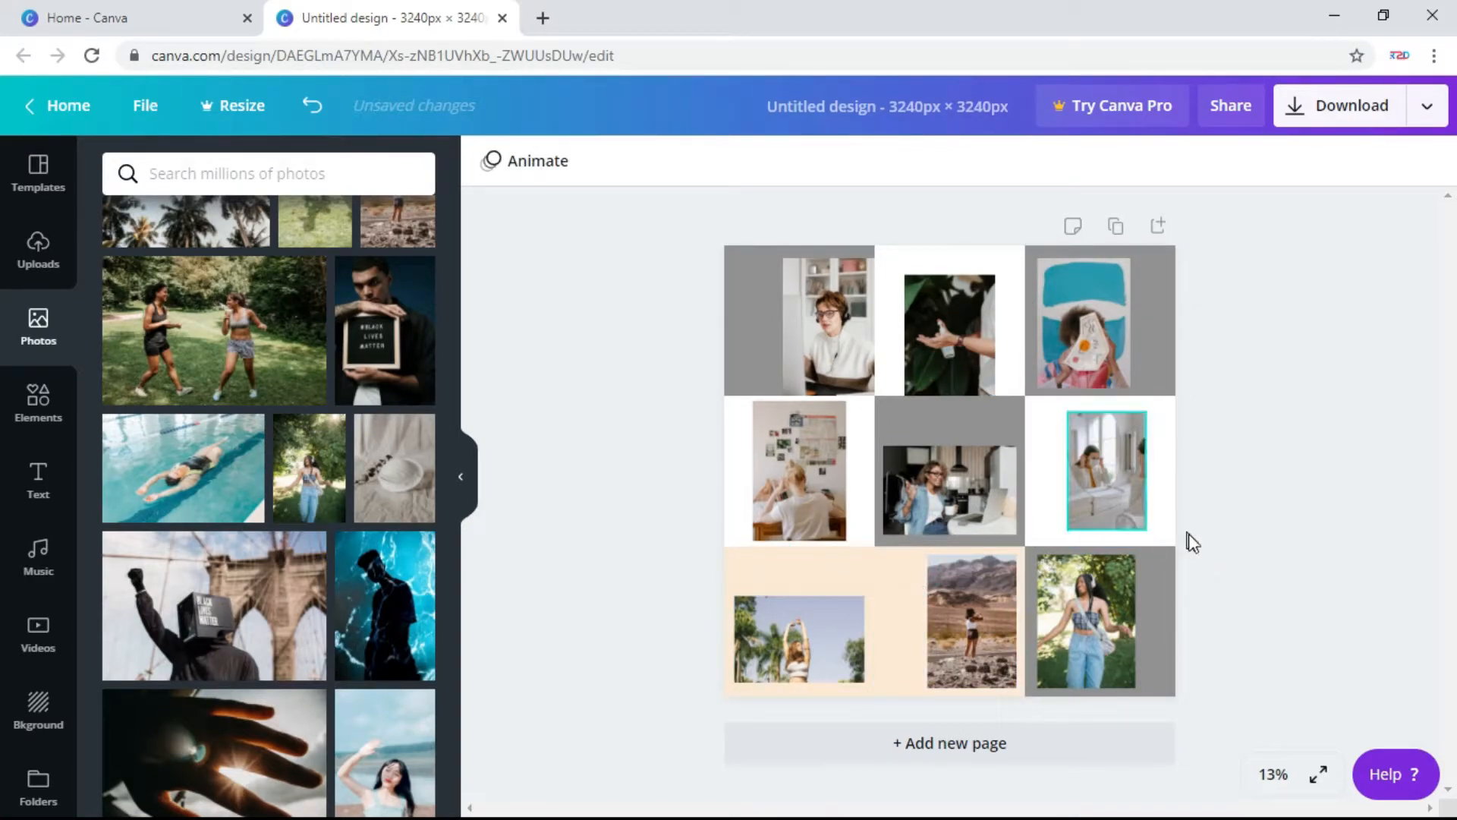
left_click(1159, 577)
key("Delete")
Step: Delete the three background squares behind the photos in the second row
left_click(1158, 519)
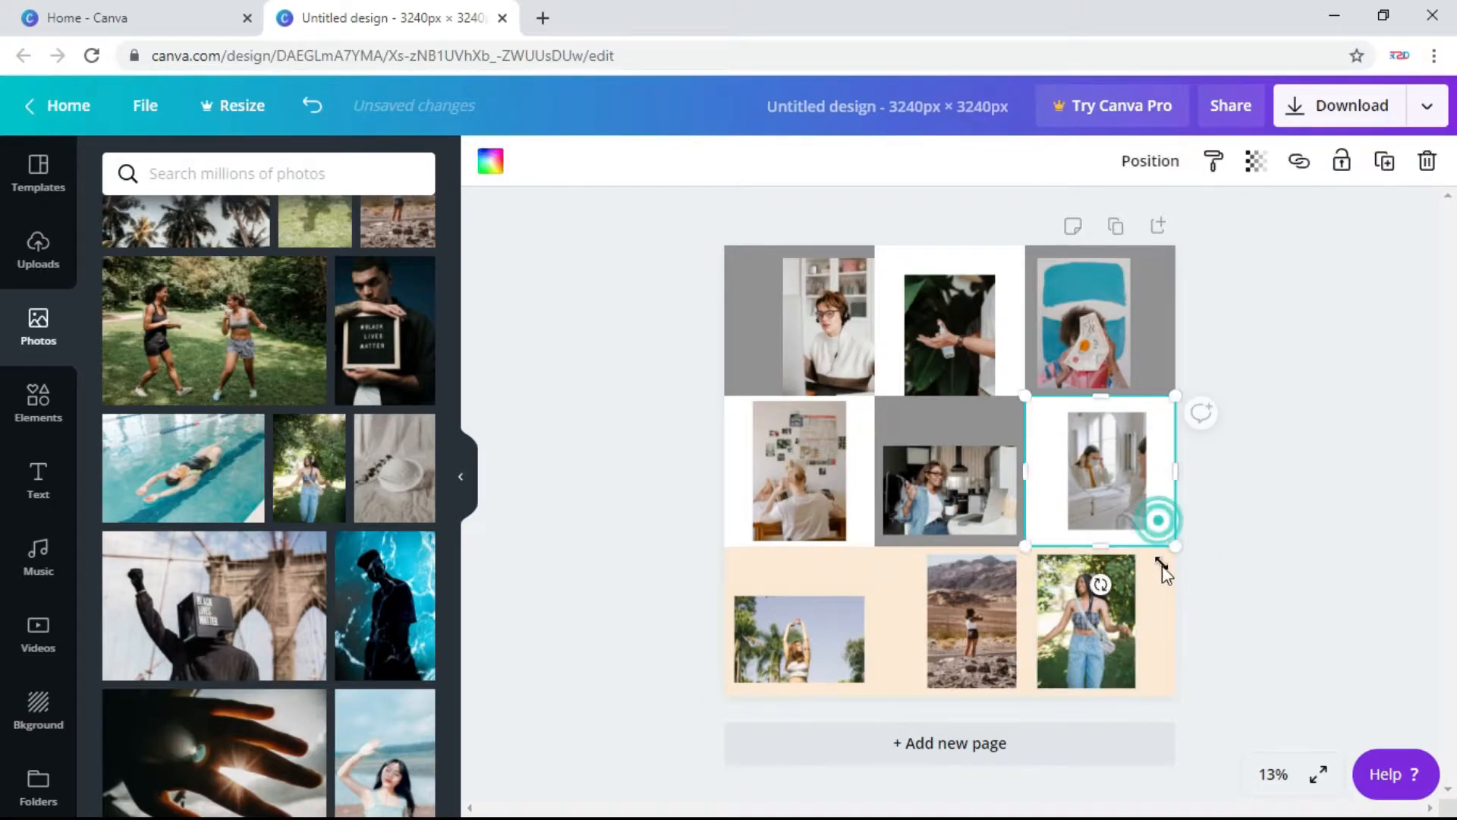
key("Delete")
left_click(976, 425)
key("Delete")
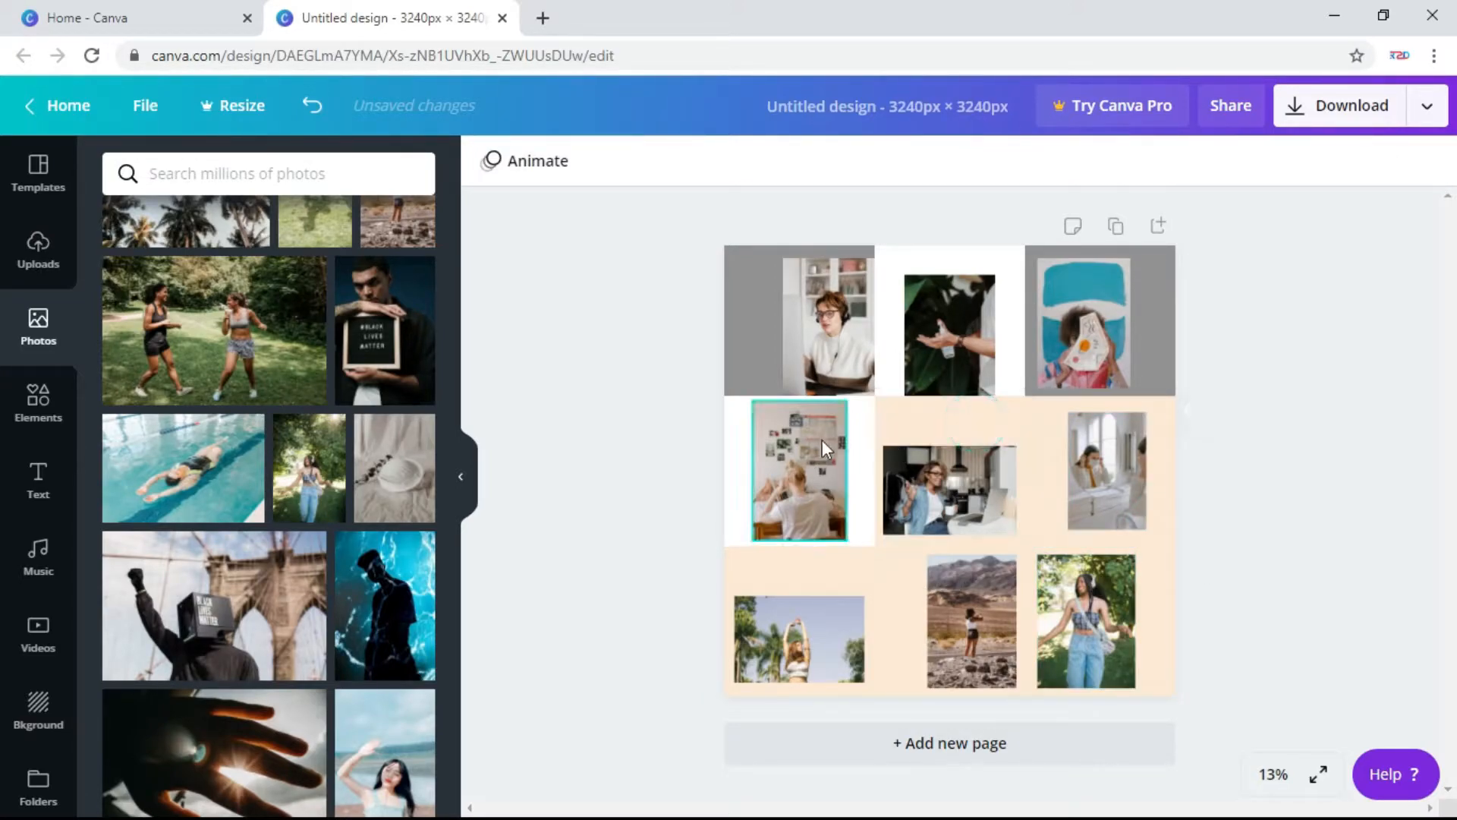
left_click(811, 444)
key("Delete")
Step: Delete the three background squares in the first row and adjust the placement of the headphones and rocky desert photos
left_click(754, 308)
key("Delete")
left_click(894, 281)
key("Delete")
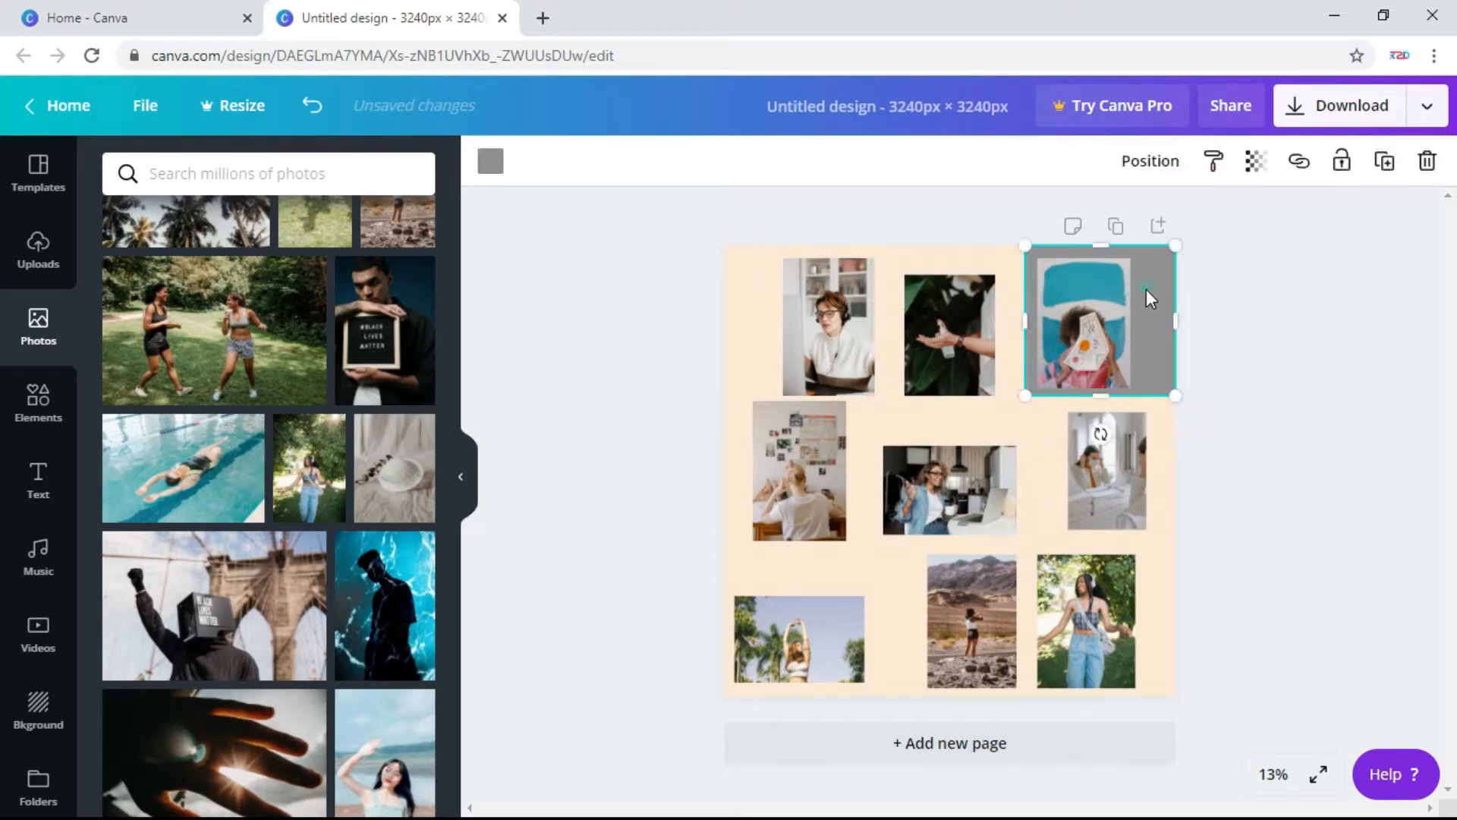
left_click(1146, 289)
key("Delete")
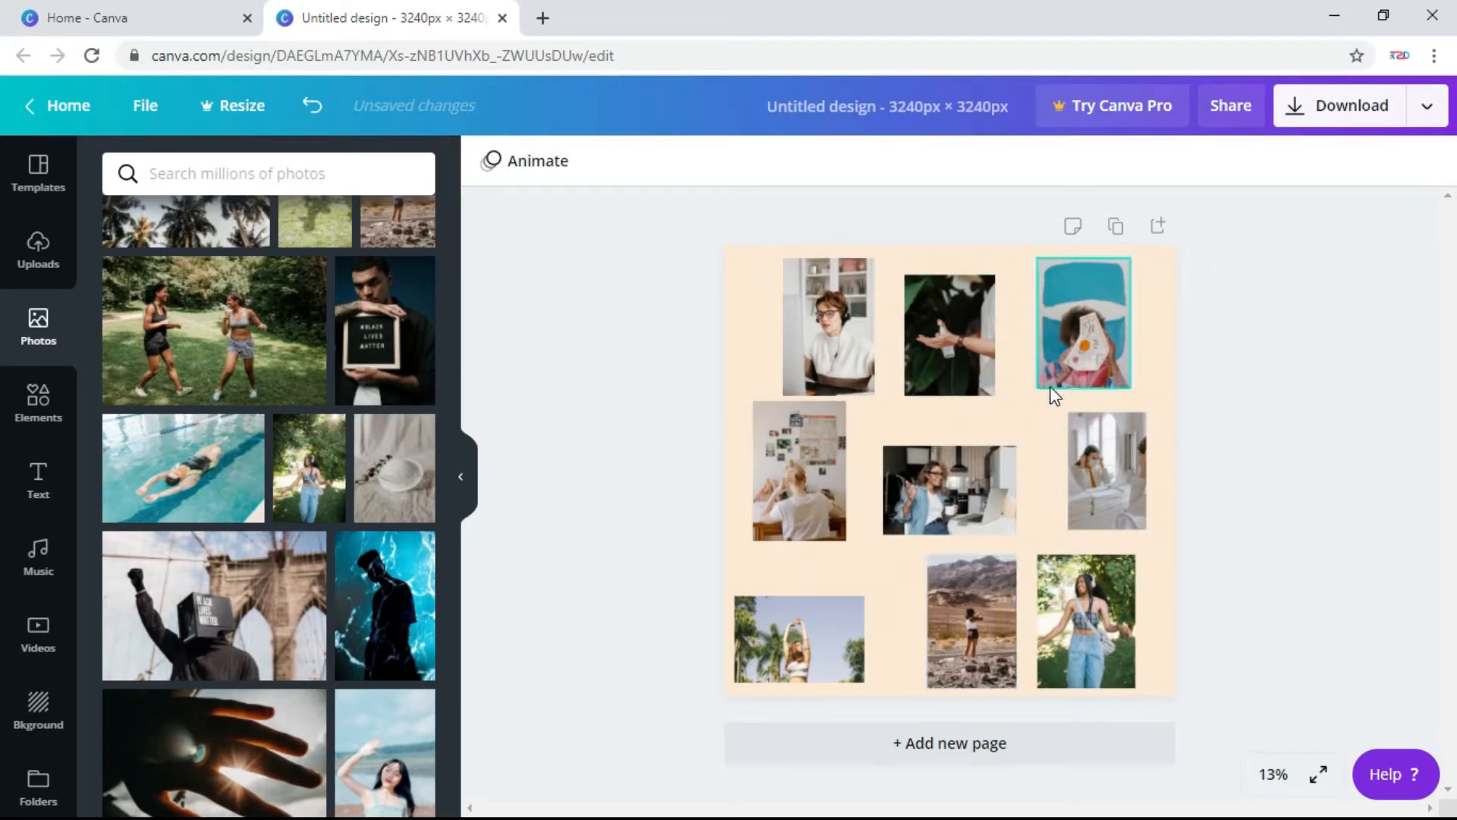
left_click(832, 352)
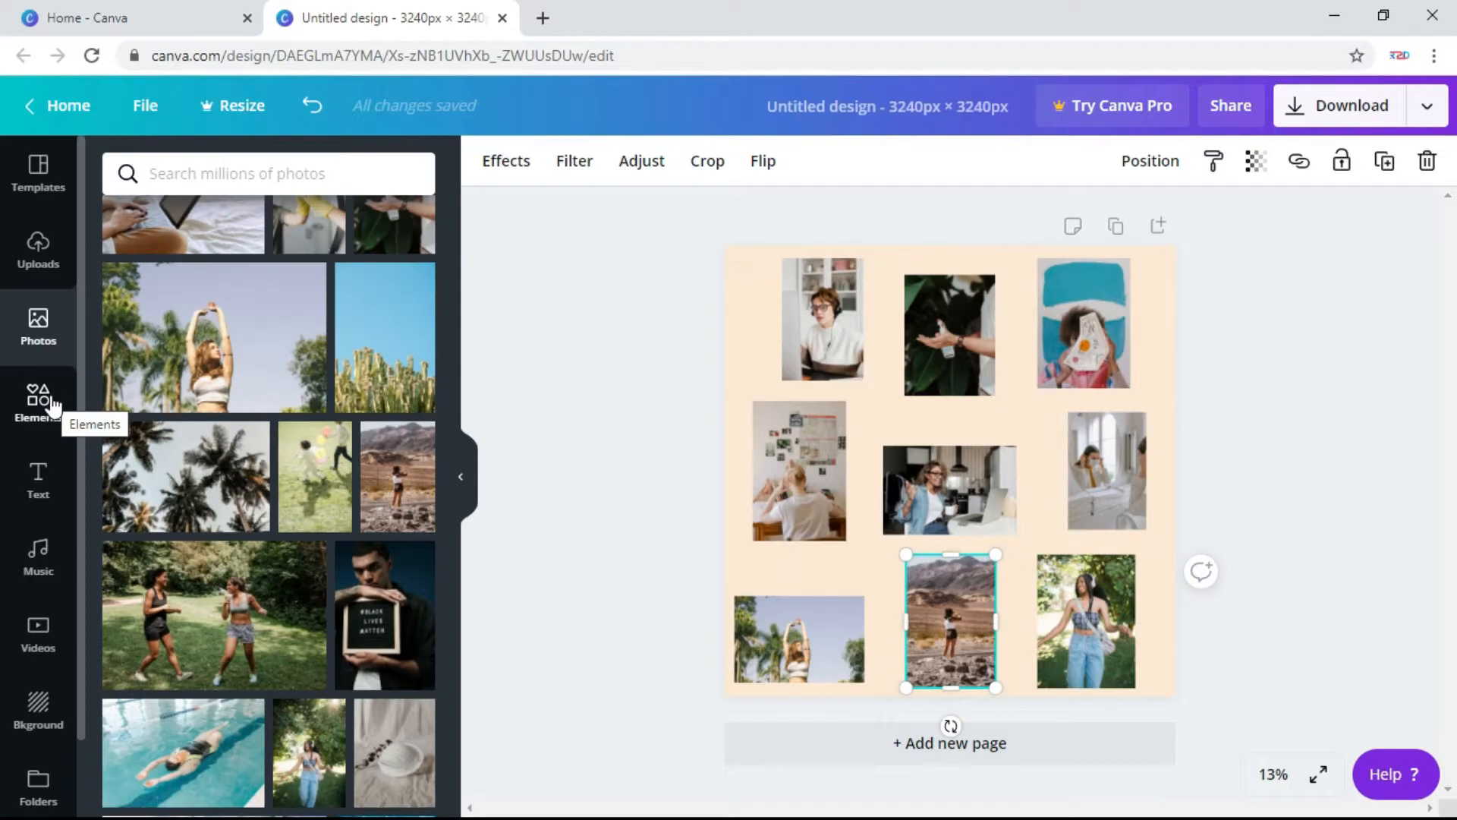
Step: Add the blue palm leaf graphic to the design's upper-left corner and send it behind the headphones photo
left_click(39, 402)
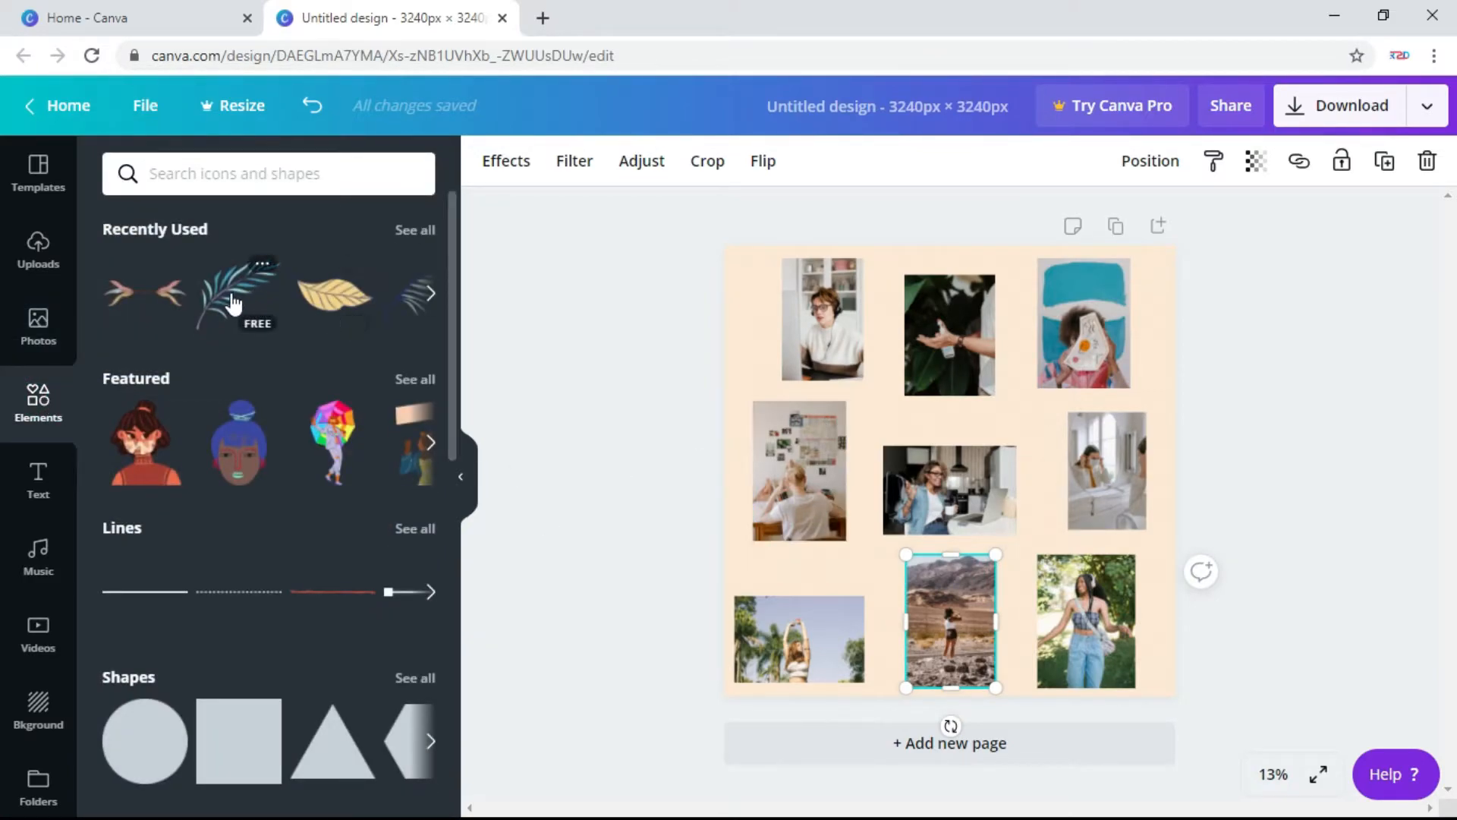
left_click_drag(233, 304, 740, 273)
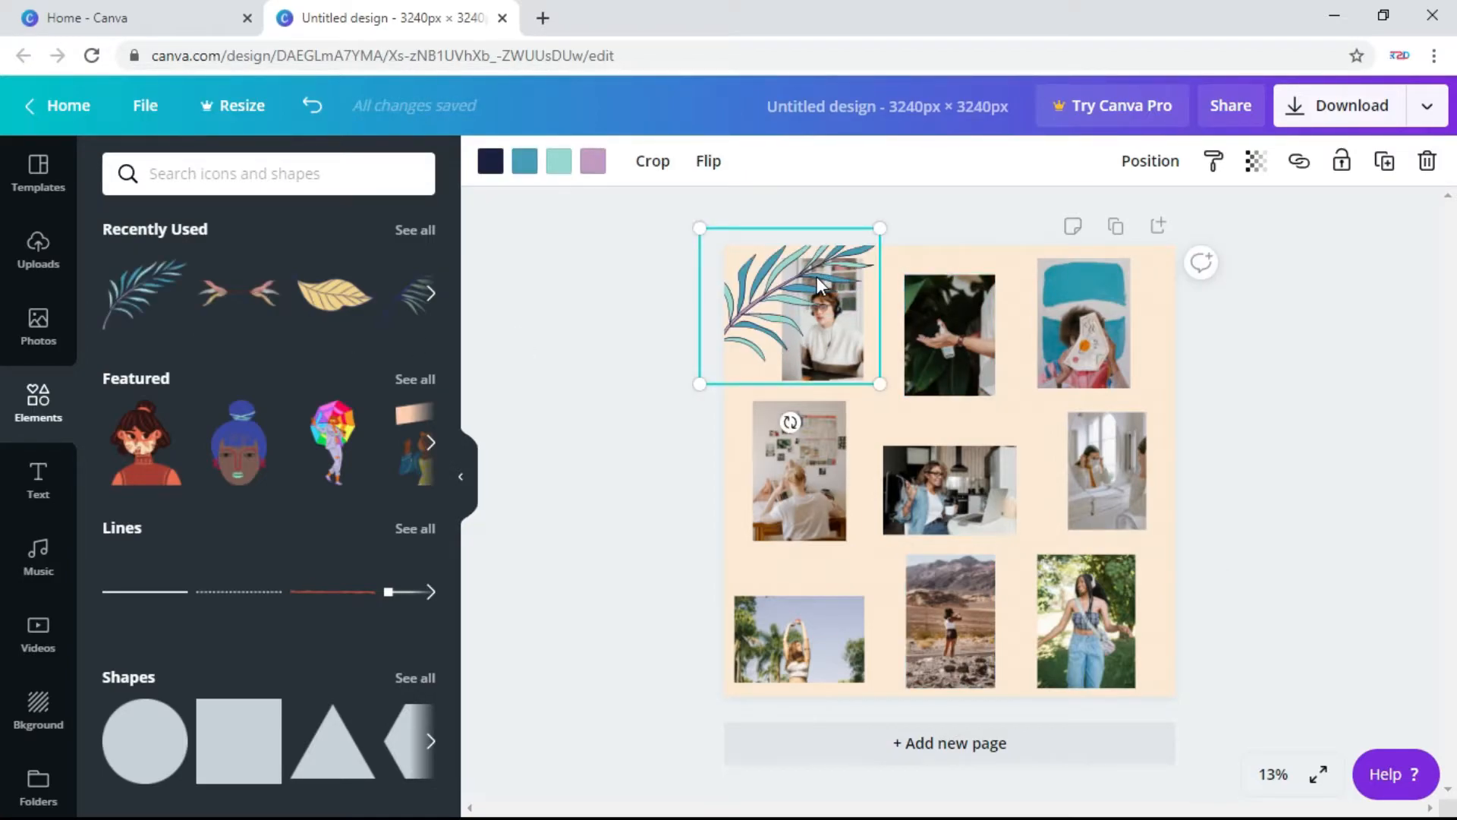
right_click(817, 276)
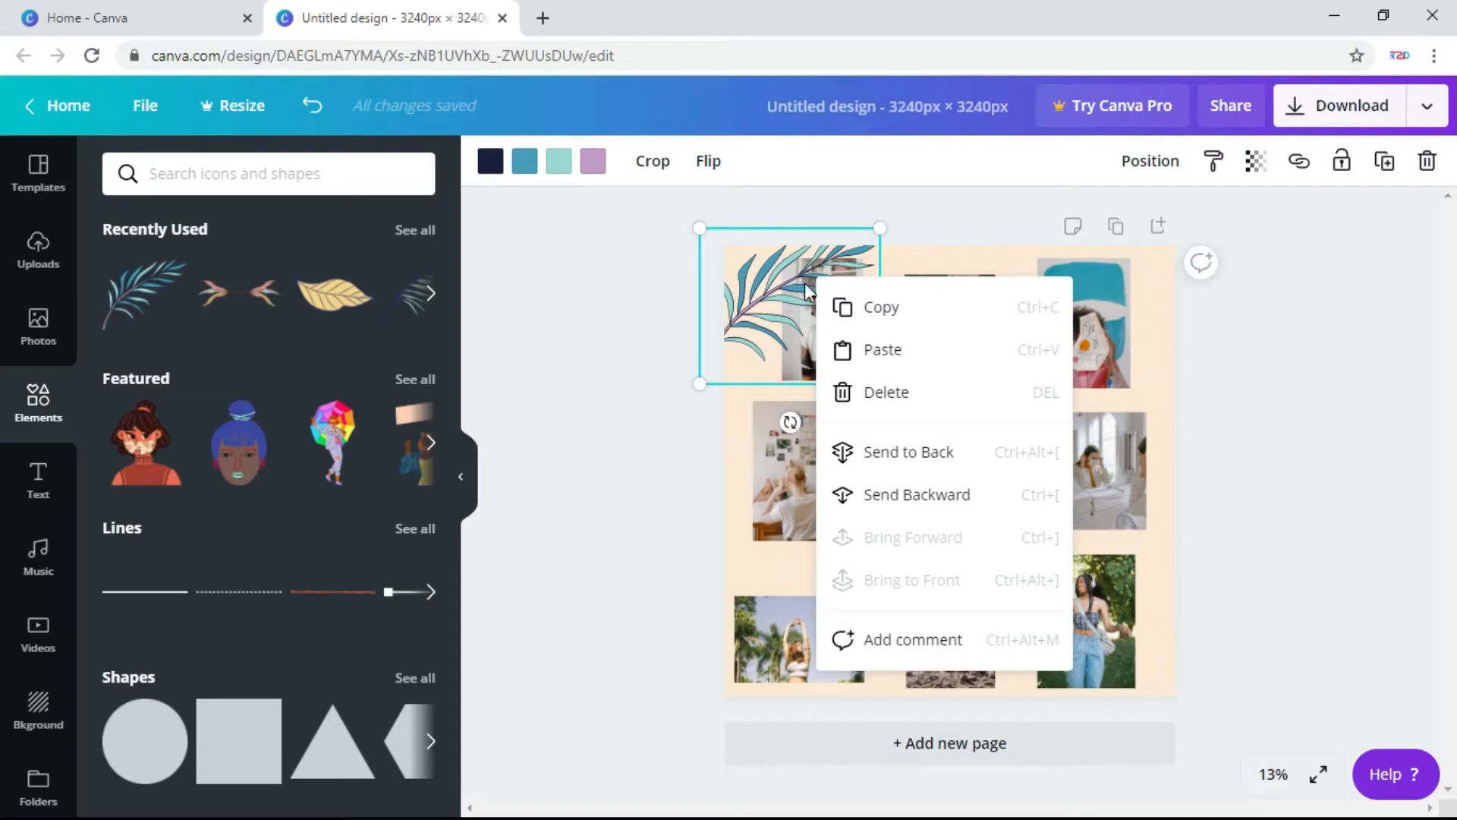
right_click(788, 290)
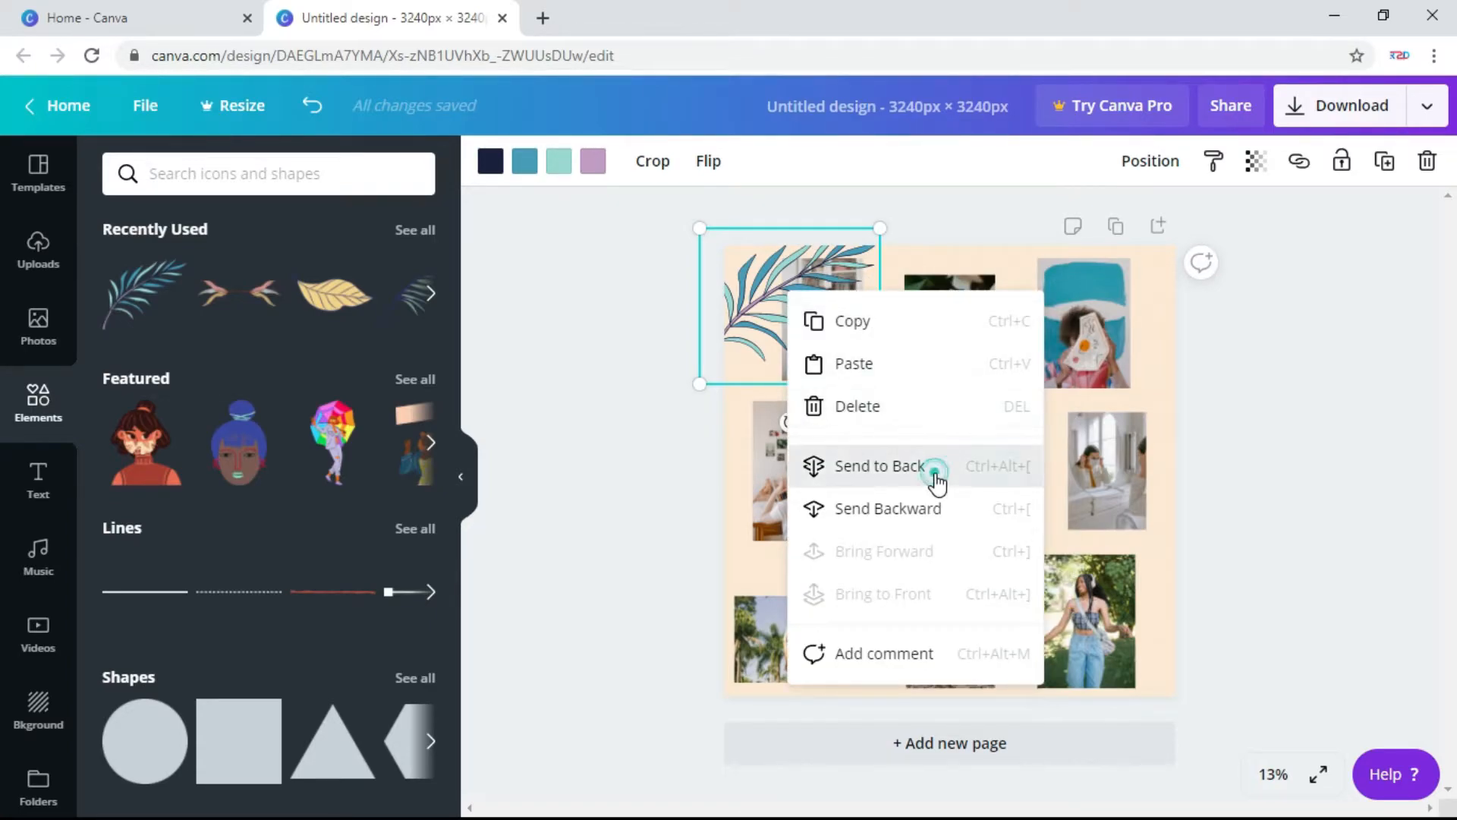
left_click(880, 466)
left_click(871, 233)
Step: Add the yellow leaf graphic at the design's lower-right corner and send it behind the garden photo
left_click(333, 300)
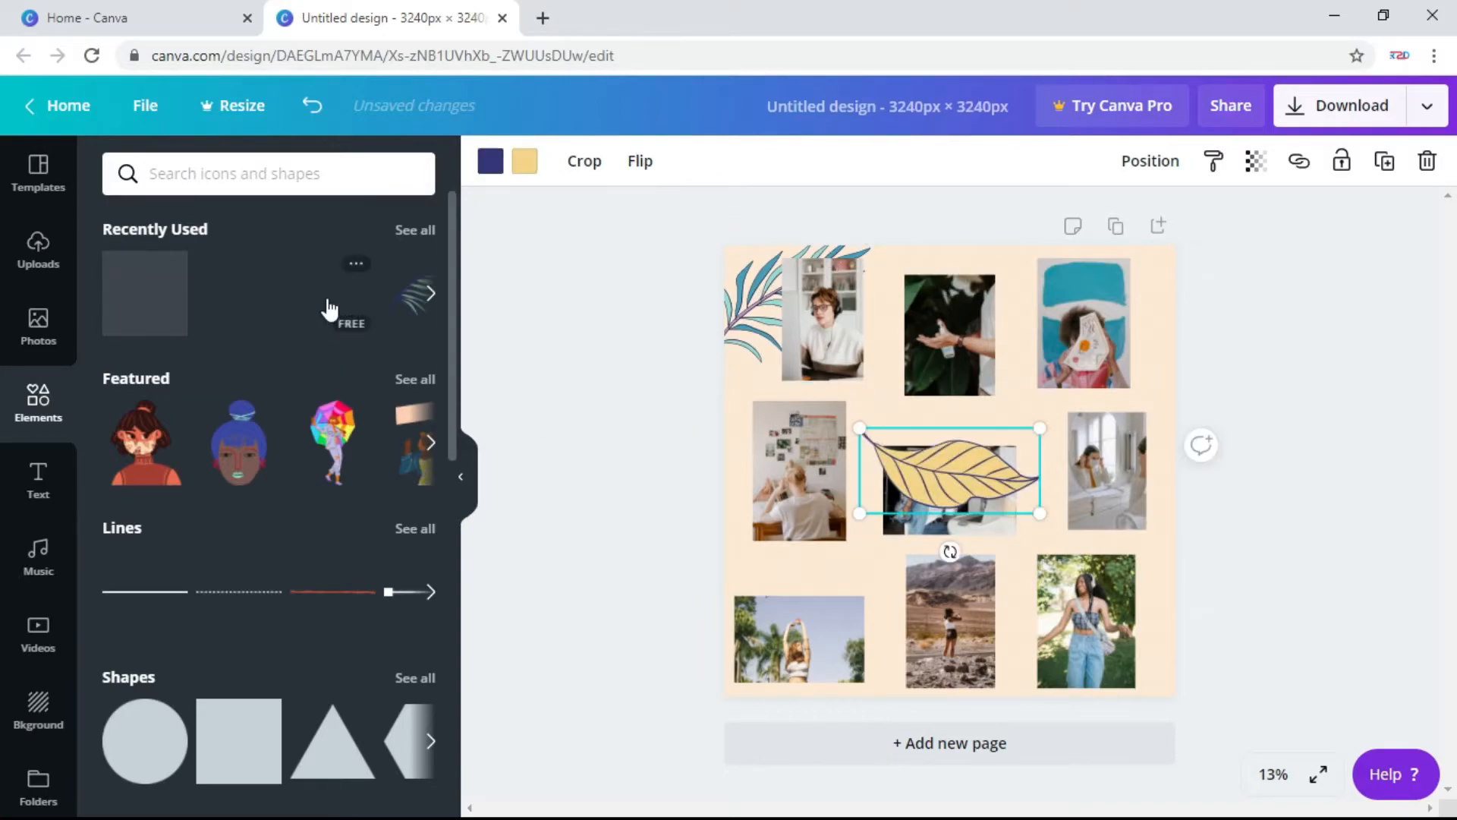
left_click_drag(950, 470, 1143, 687)
right_click(1142, 687)
left_click(1209, 636)
Step: Add a red and pink foliage graphic between the first two photos of the second row and send it behind them
scroll(322, 443, "down", 6)
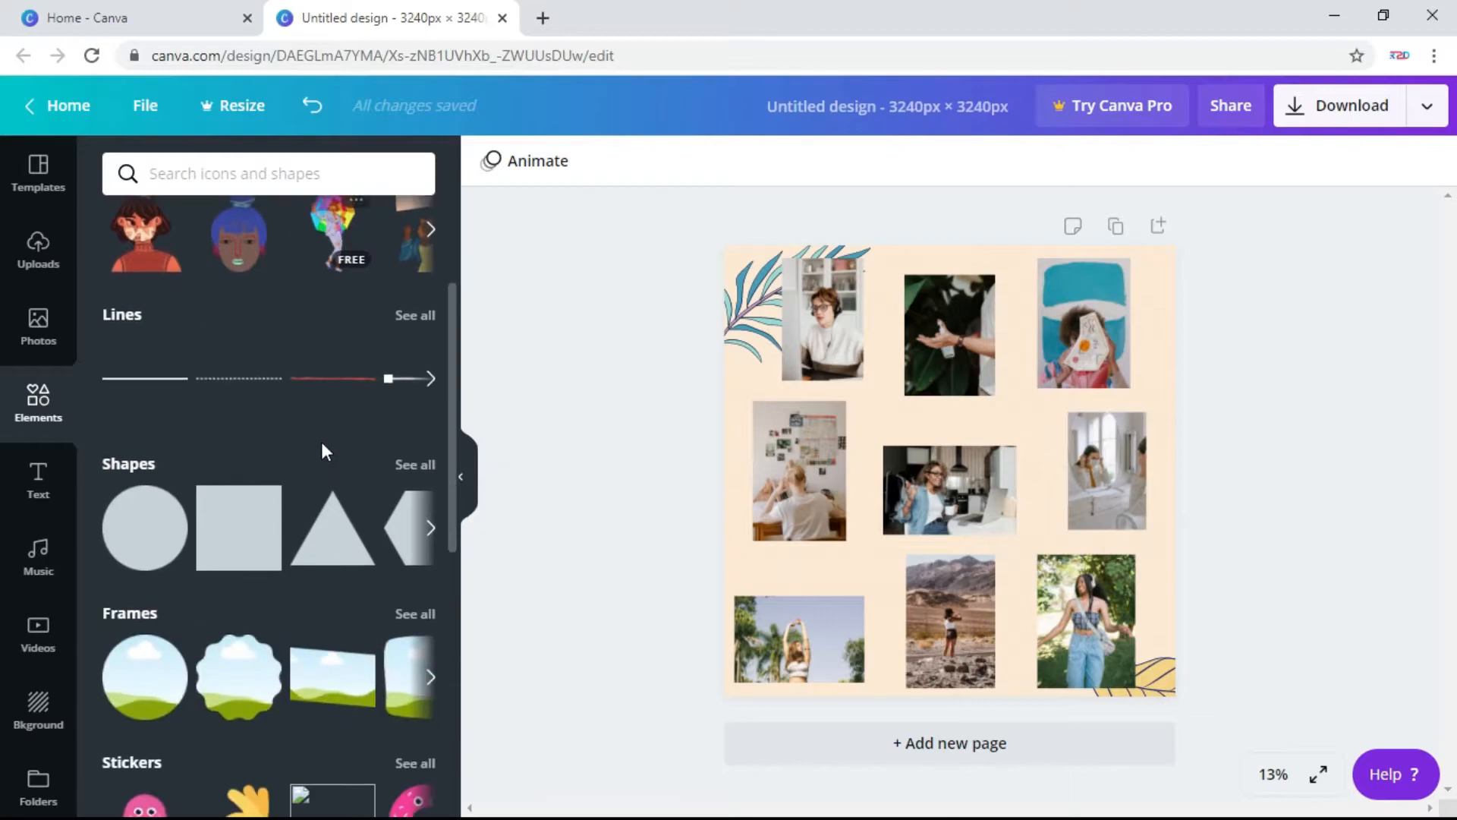
scroll(324, 453, "down", 10)
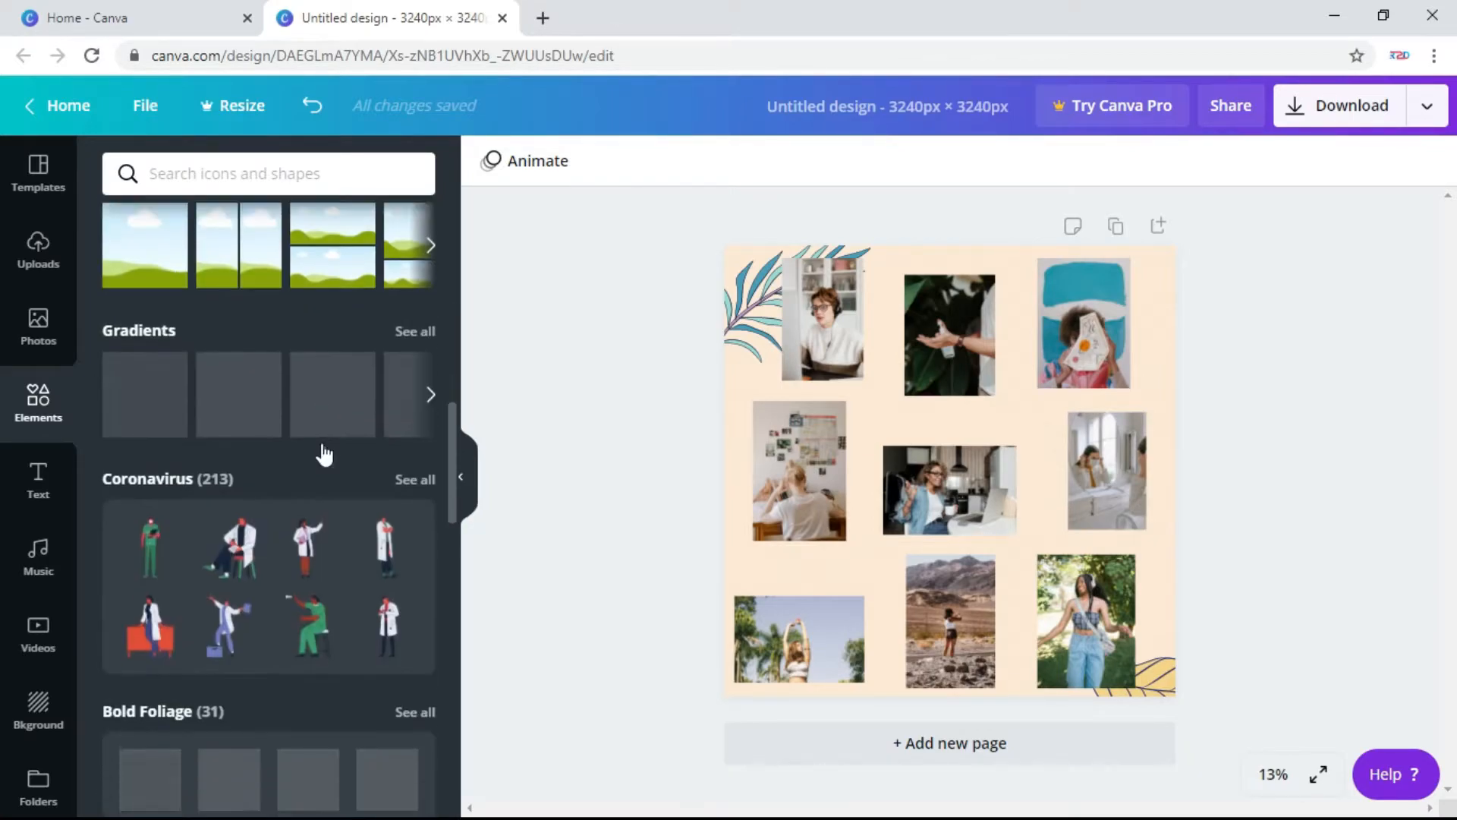
scroll(322, 448, "down", 4)
scroll(319, 448, "up", 1)
left_click_drag(229, 455, 902, 423)
right_click(922, 507)
left_click(1012, 589)
left_click_drag(973, 504, 949, 485)
left_click_drag(894, 425, 882, 453)
Step: Add a thin arrow from the Lines elements above the palm-tree photo and colour it black
scroll(286, 559, "down", 8)
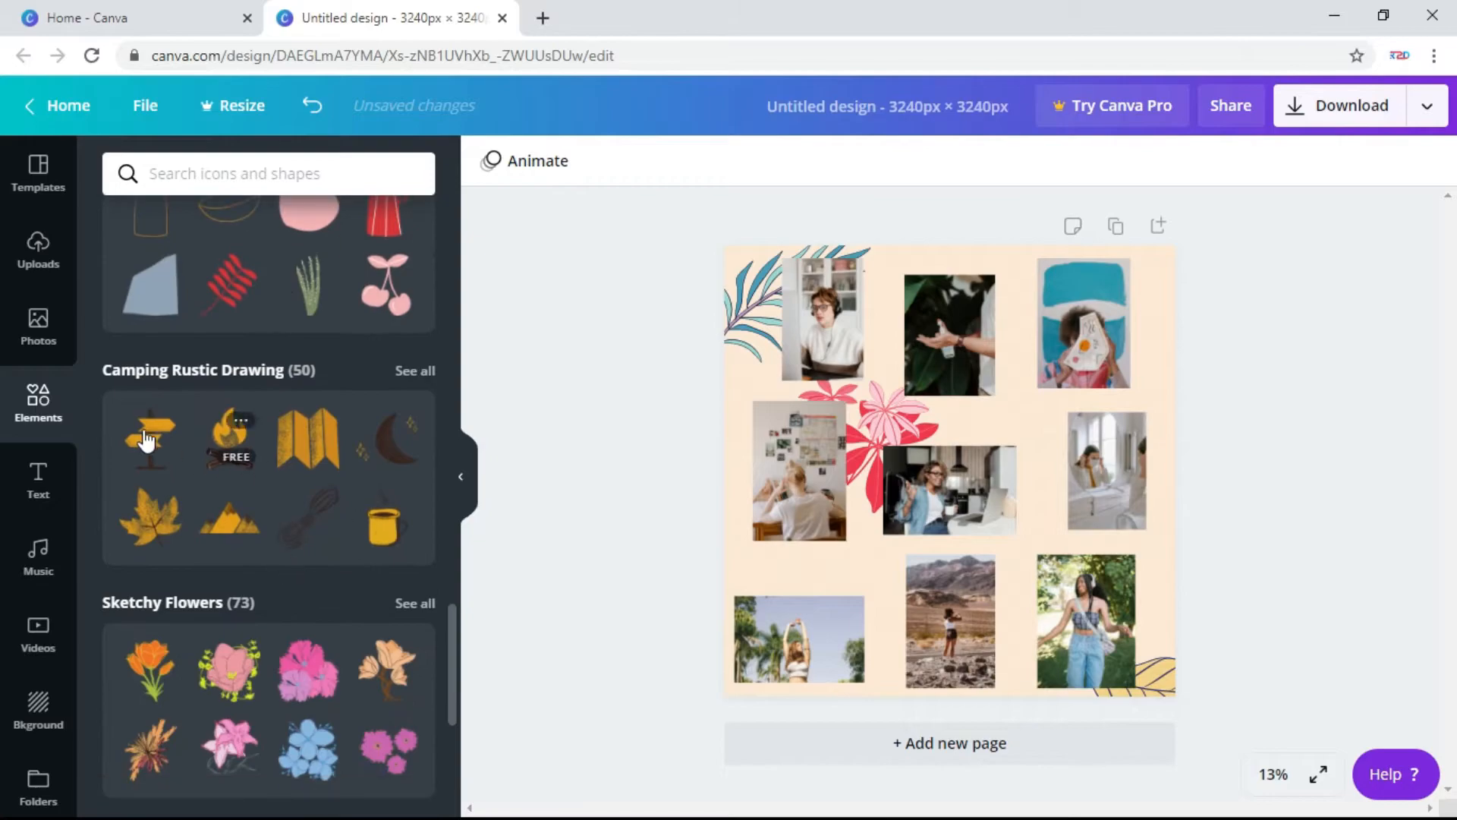
scroll(202, 527, "down", 8)
scroll(341, 513, "up", 15)
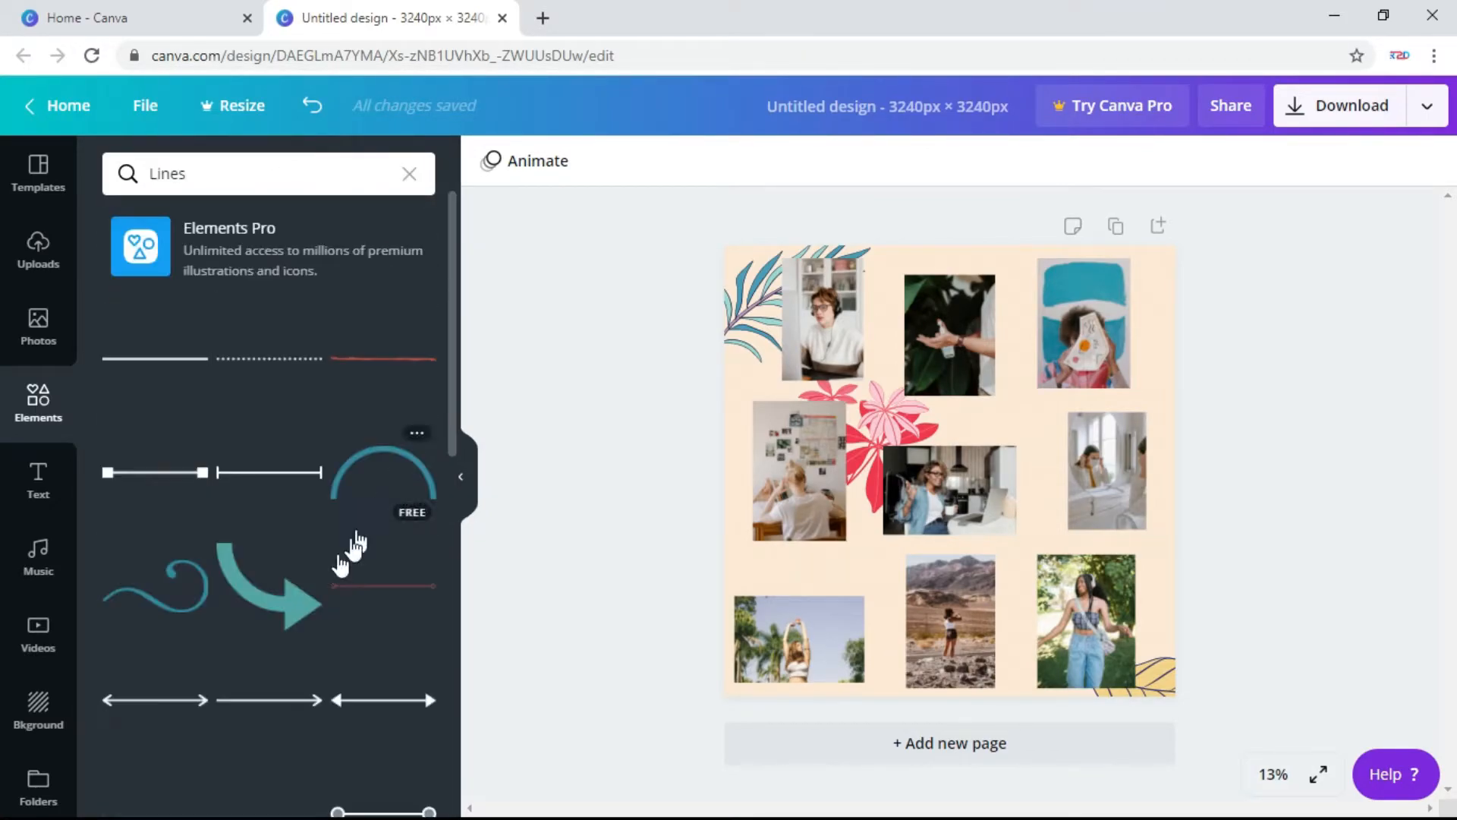
scroll(357, 542, "down", 4)
left_click_drag(293, 417, 842, 554)
left_click_drag(962, 566, 844, 577)
left_click(490, 161)
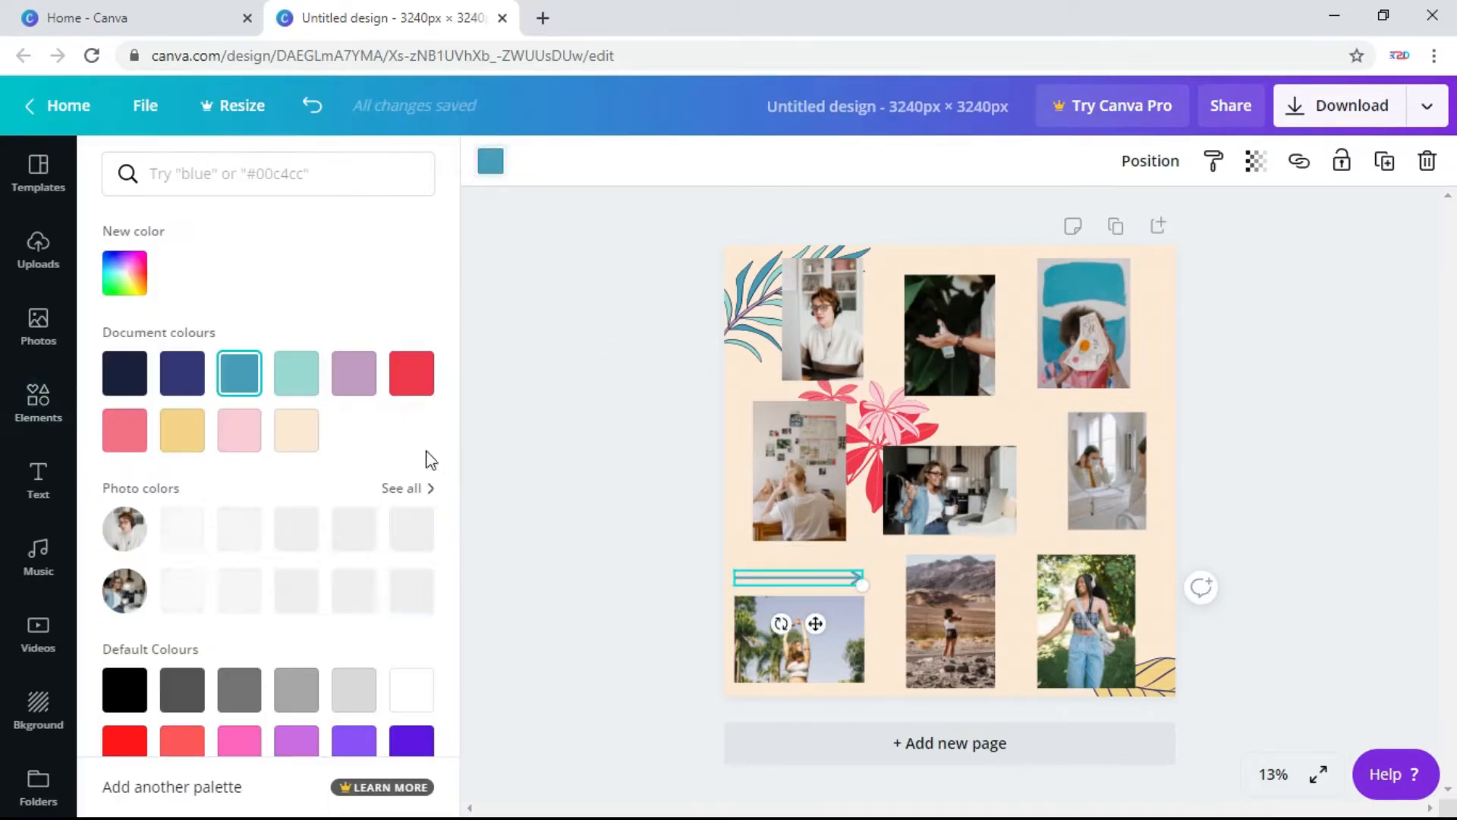
left_click(407, 524)
left_click(1055, 550)
Step: Add the blue dash-lines graphic beside the last photo of the second row and send it to the back
scroll(269, 493, "down", 5)
mouse_move(384, 444)
left_mouse_down()
mouse_move(472, 478)
mouse_move(893, 562)
left_mouse_up()
mouse_move(837, 512)
left_mouse_down()
mouse_move(868, 585)
mouse_move(1052, 433)
left_mouse_up()
right_click(1054, 430)
left_click(1154, 634)
left_click(1257, 454)
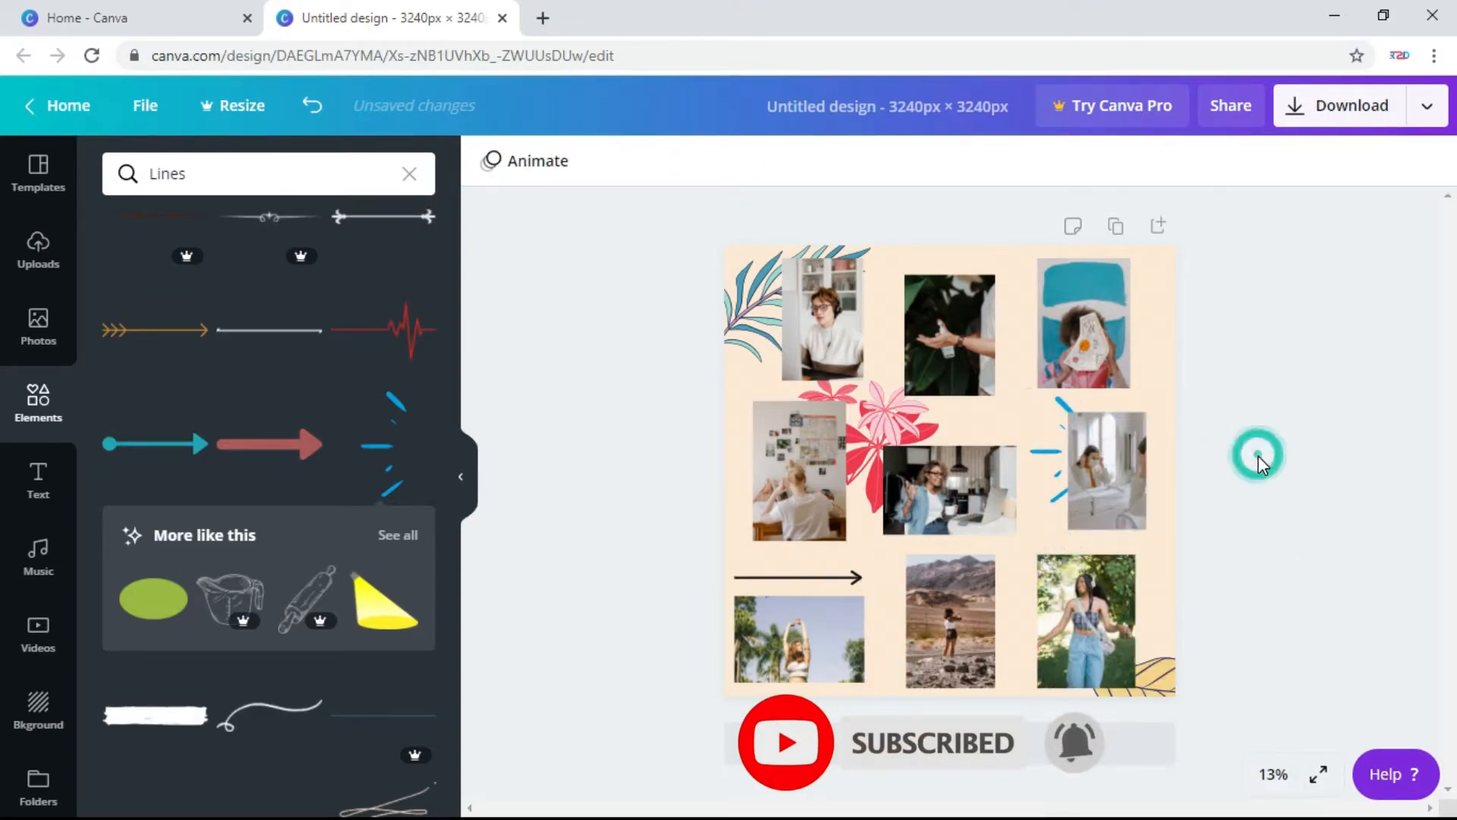
Step: Add the black burst-lines graphic, rotated, at the upper-right corner of the hands photo and send it to the back
scroll(303, 577, "down", 5)
left_click_drag(426, 599, 987, 311)
left_click_drag(992, 442, 998, 344)
mouse_move(949, 301)
left_mouse_down()
mouse_move(977, 324)
mouse_move(978, 307)
left_mouse_up()
left_click_drag(1083, 255, 1053, 264)
right_click(987, 267)
left_click(1100, 486)
left_click(1251, 395)
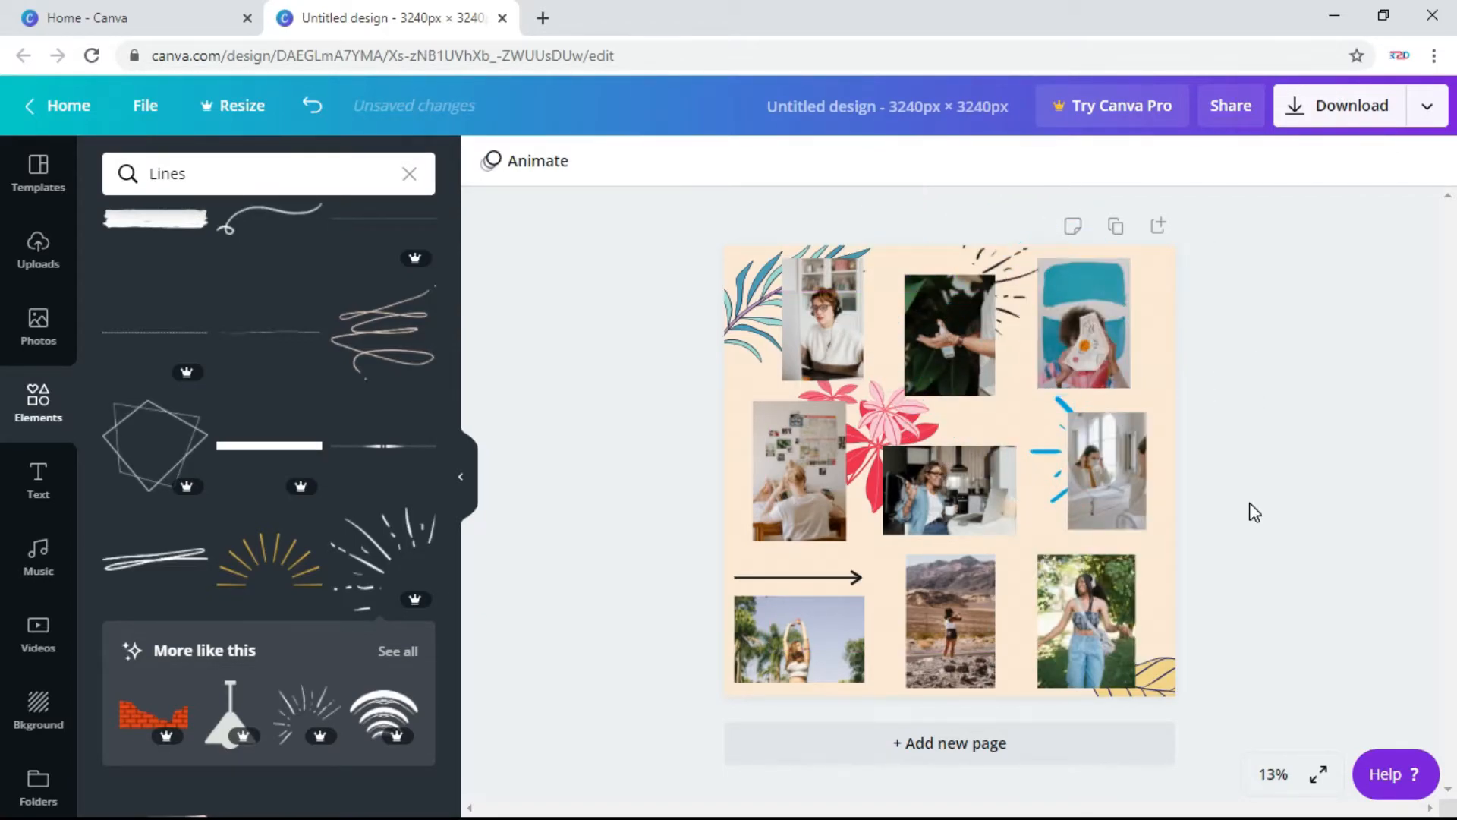
Step: Add a text in the "welcome little one!" style reading "Morning" and place it small beneath the arrow
left_click(42, 474)
scroll(254, 642, "down", 5)
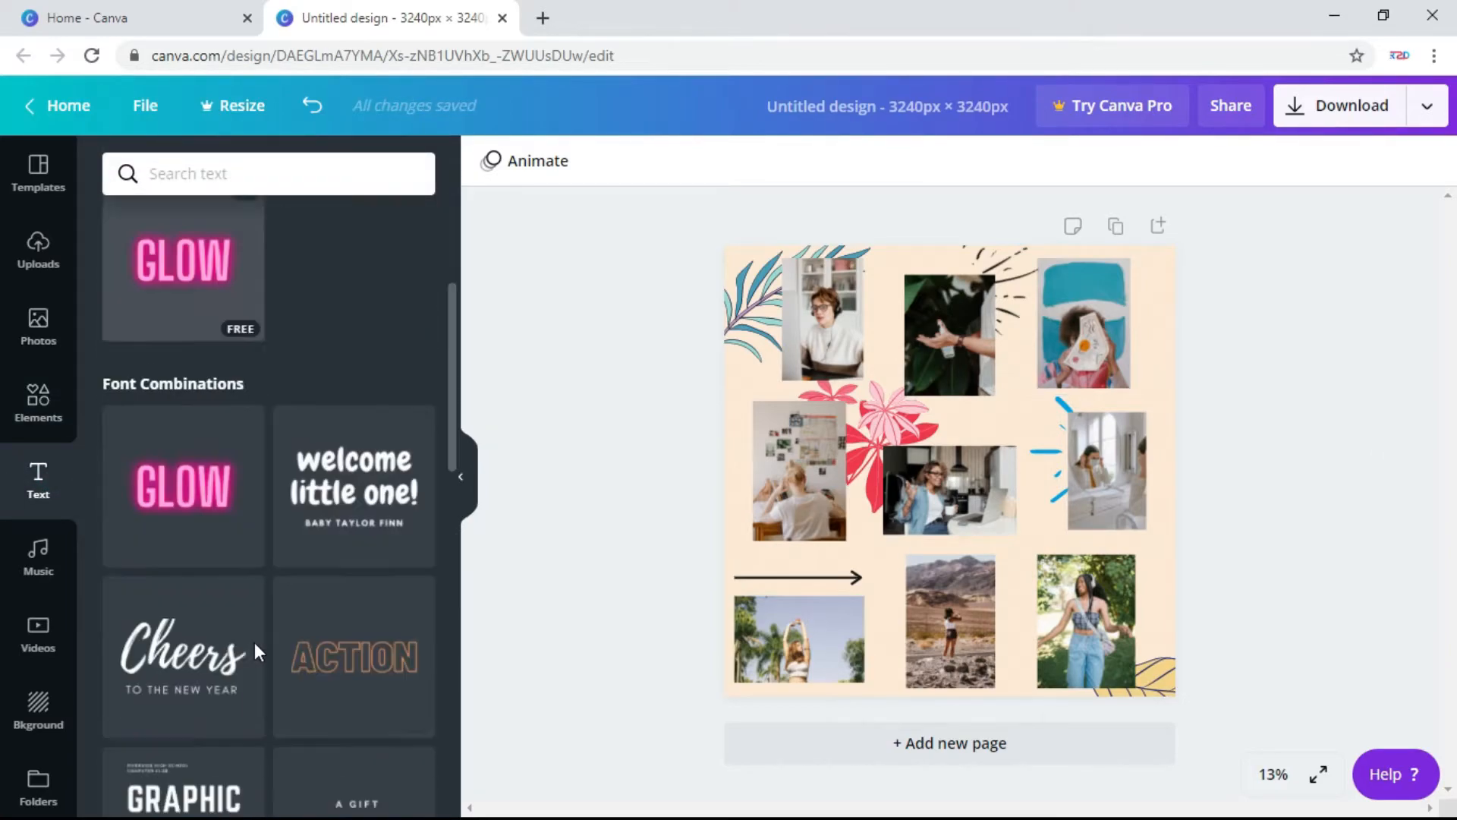
left_click(354, 439)
left_click_drag(993, 496, 819, 643)
left_click(863, 599)
Step: Add the "DAZZLE eau de parfum" font combination and delete its subtitle line
scroll(413, 693, "down", 5)
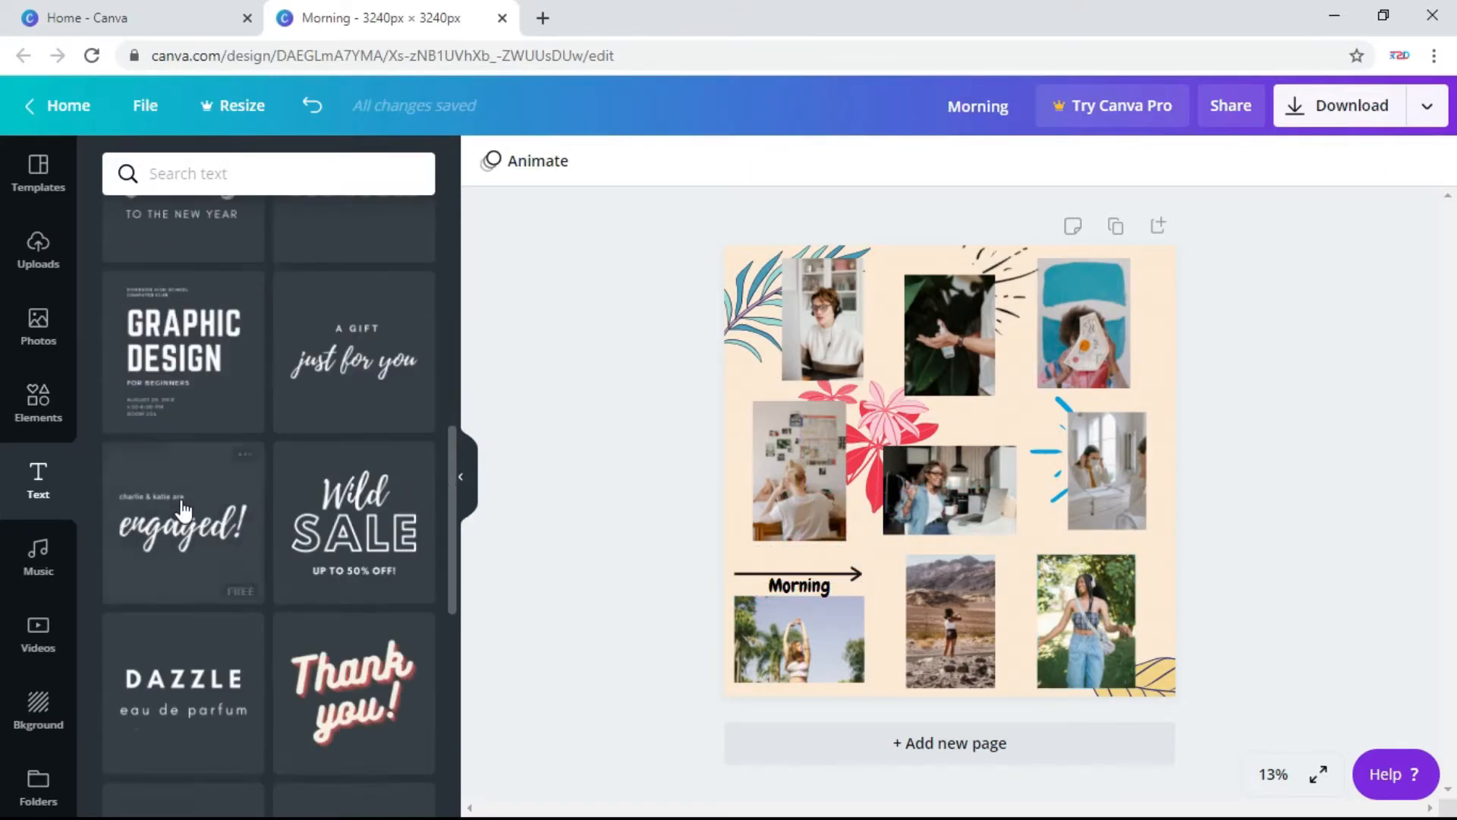
scroll(196, 736, "down", 5)
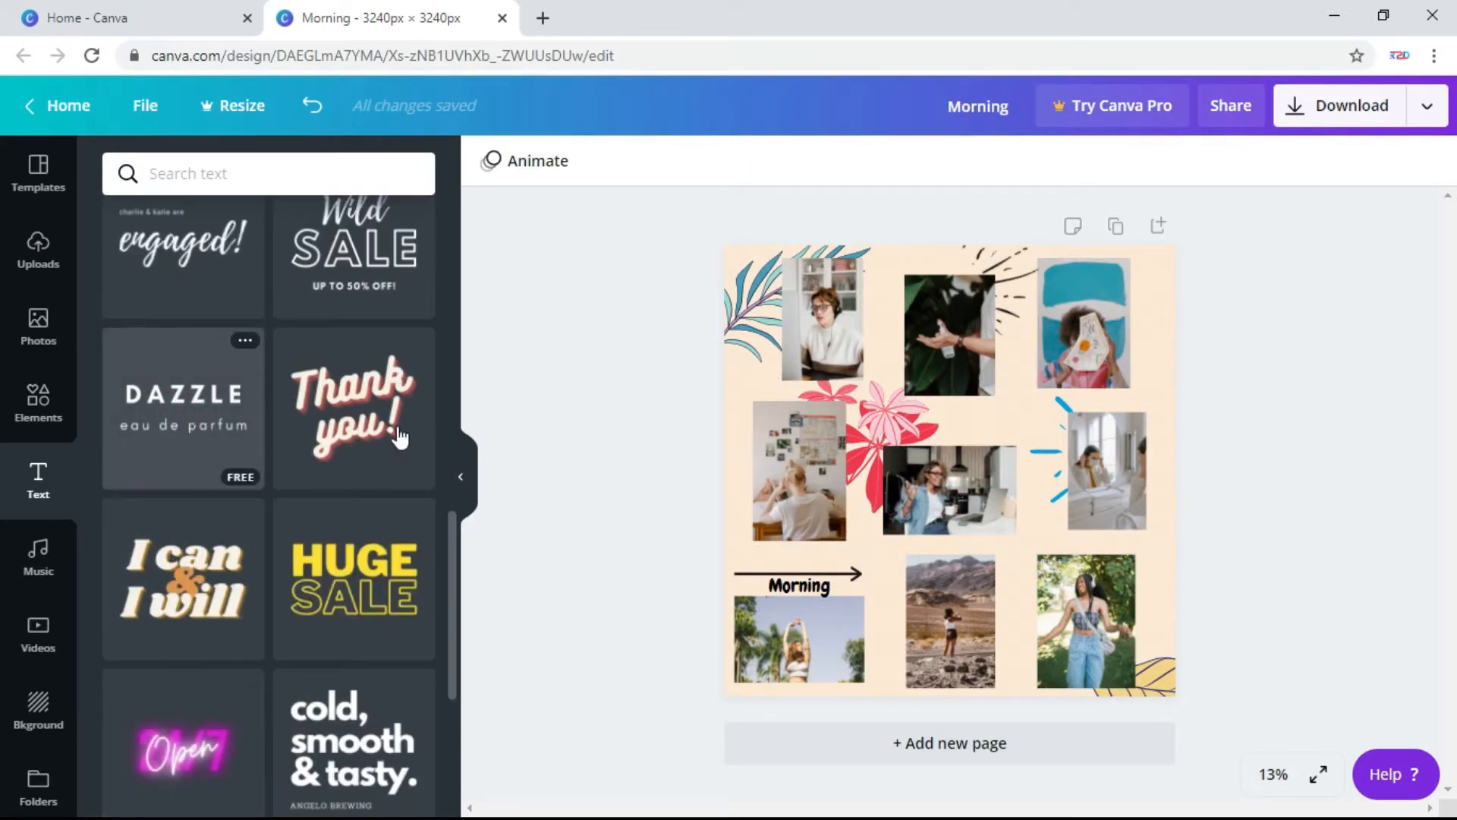
left_click(251, 433)
left_click_drag(992, 483, 1196, 596)
left_click(1042, 531)
key("ctrl+a")
key("BackSpace")
left_click(1142, 485)
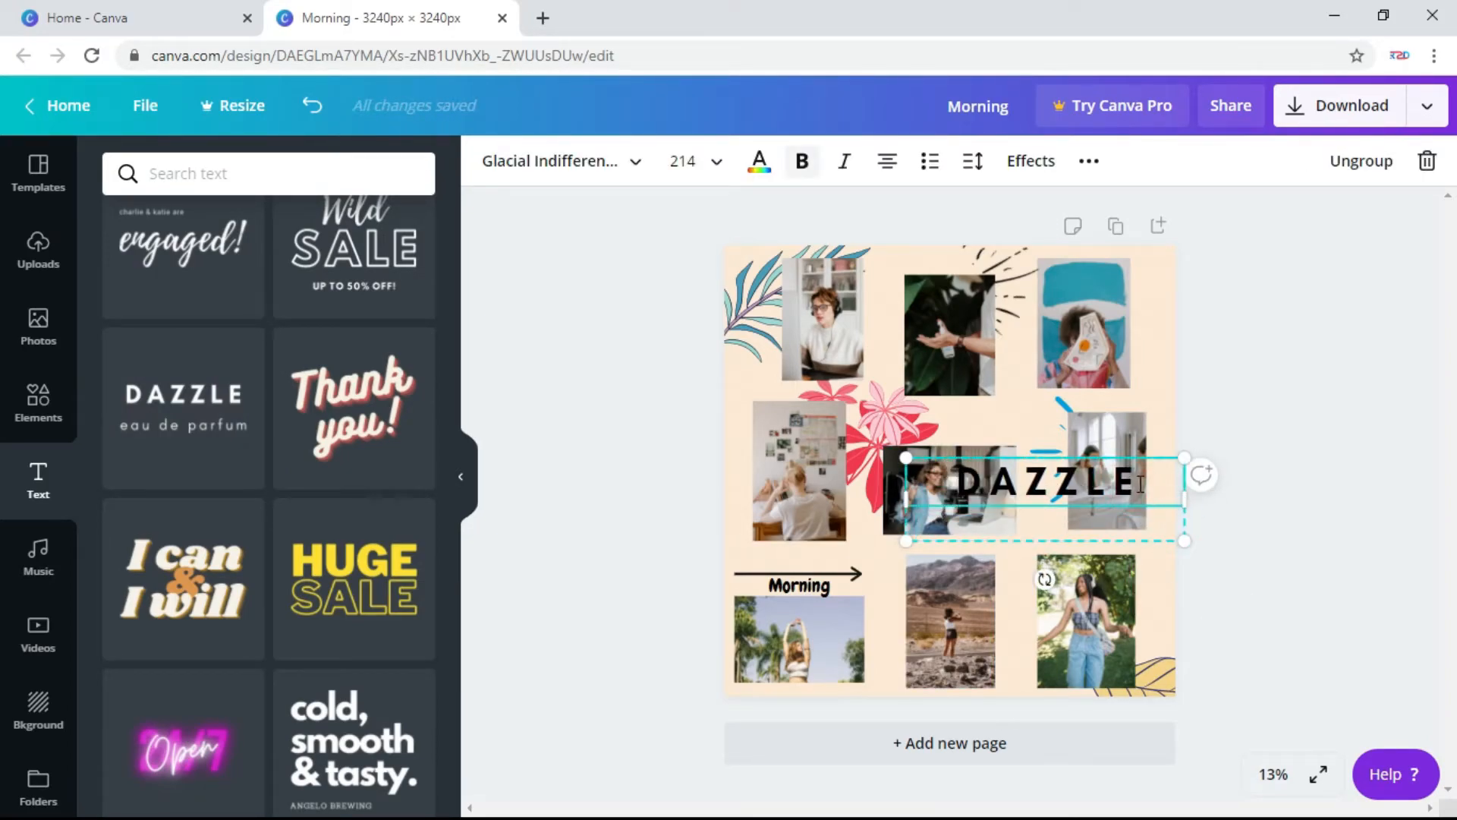
Step: Shrink the DAZZLE text, rotate it to vertical and place it along the right side of the garden photo
left_click_drag(906, 457, 1018, 491)
left_click_drag(1085, 579, 1036, 498)
left_click_drag(1109, 531, 1153, 614)
left_click(1233, 621)
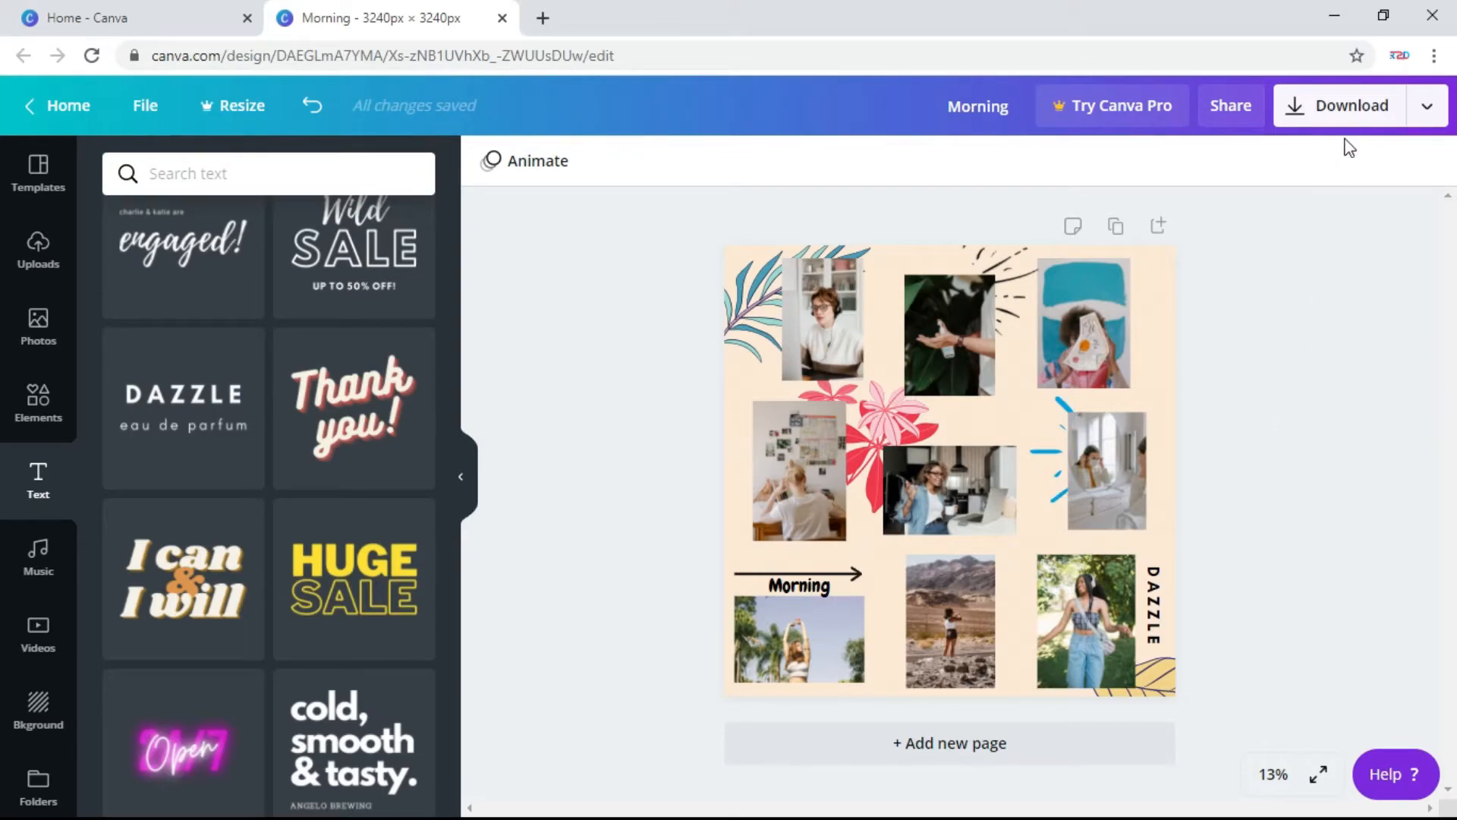
Step: Review the download settings and file types with PNG selected, and close them without downloading
left_click(1425, 114)
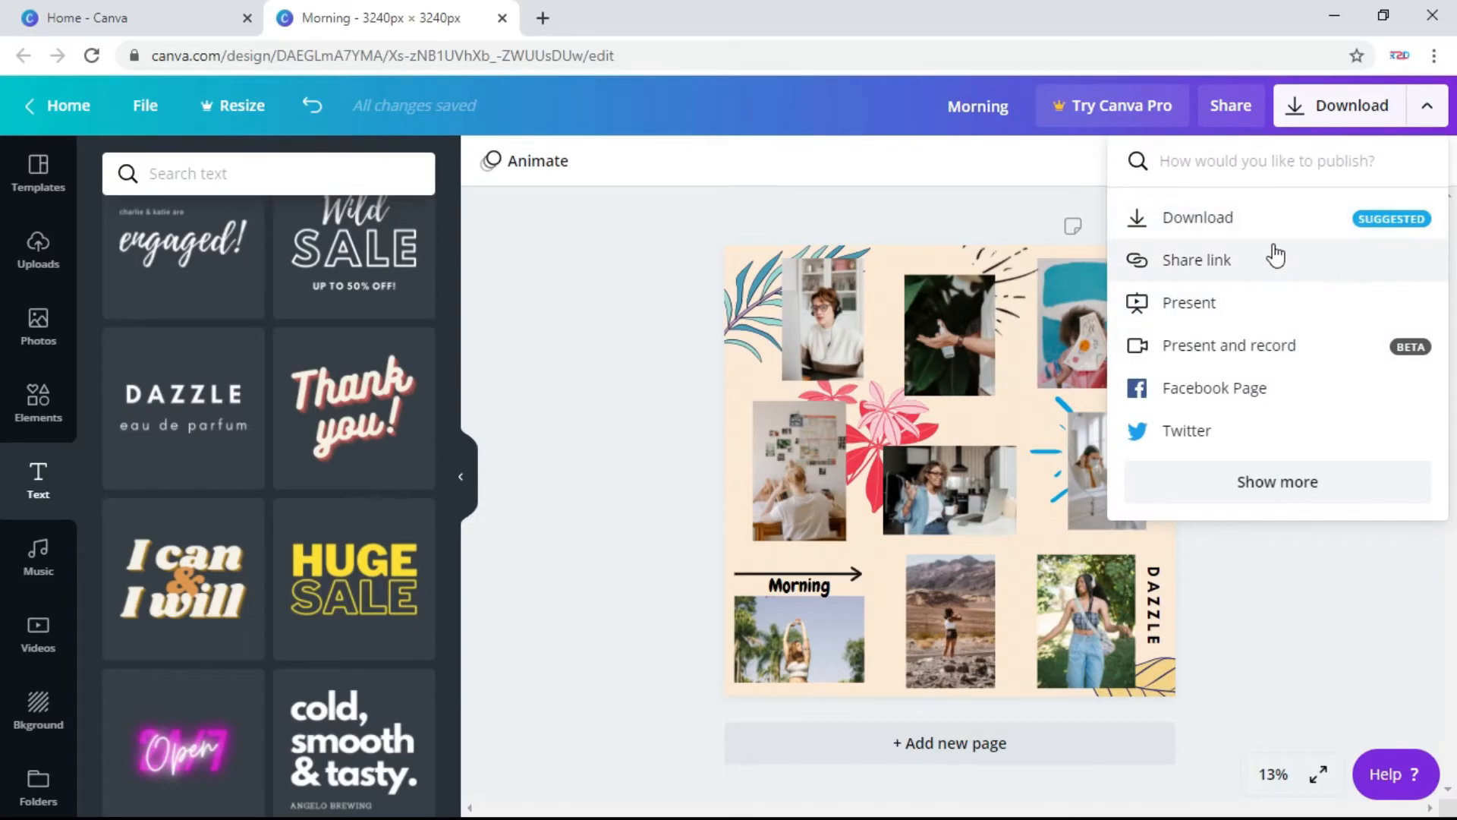
left_click(1265, 222)
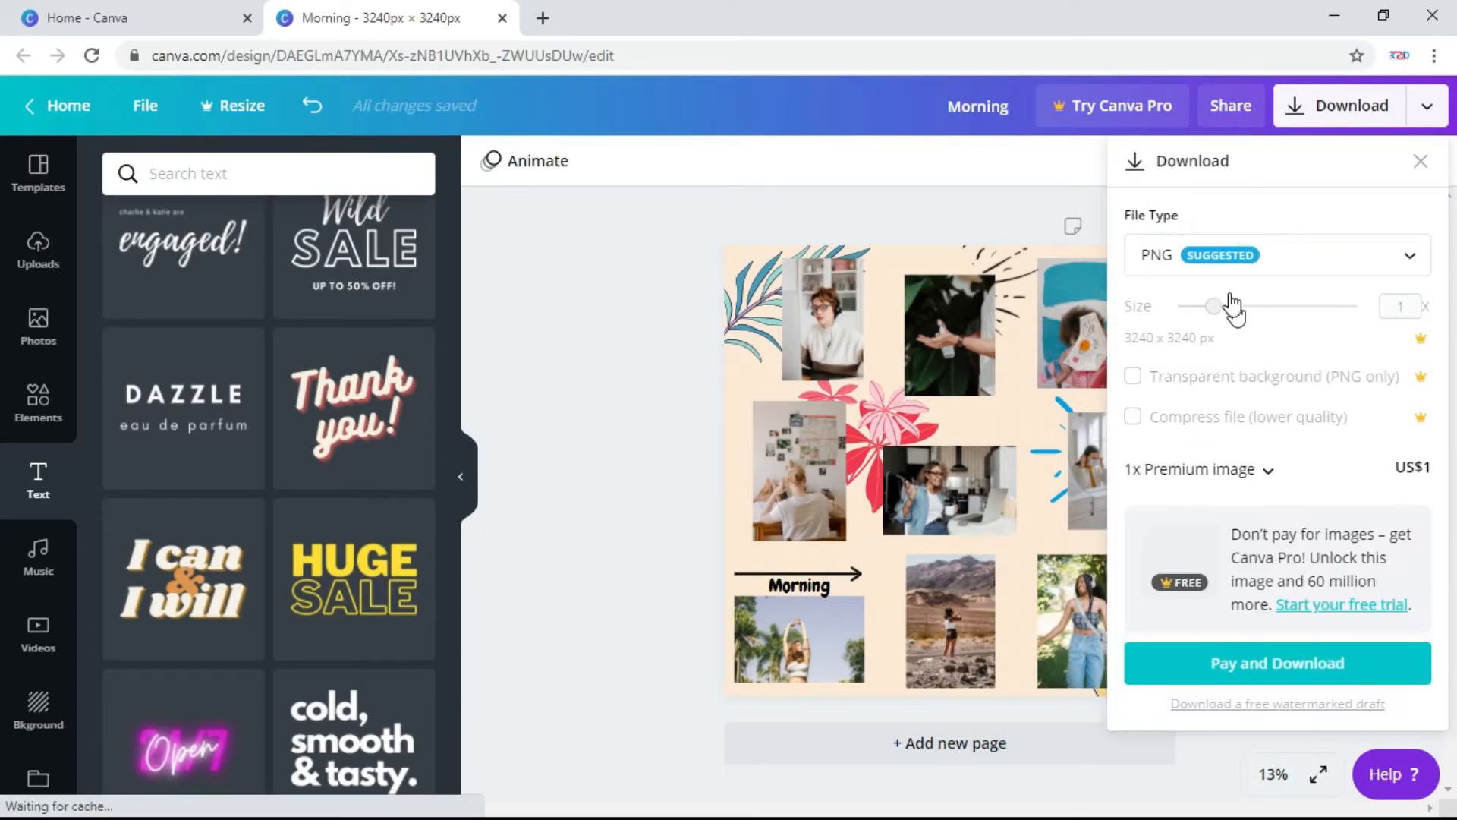
left_click(1345, 262)
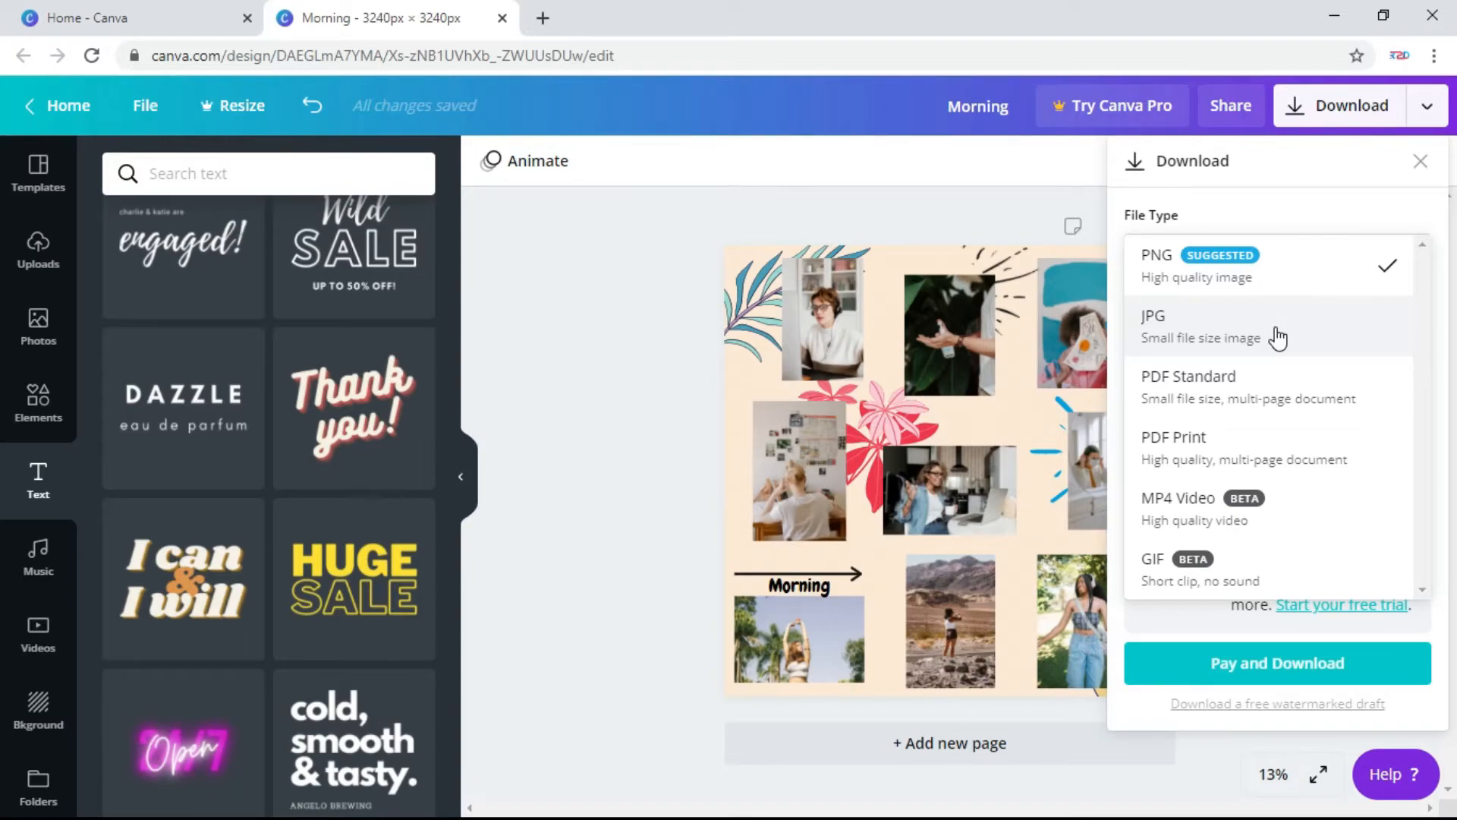
left_click(1283, 271)
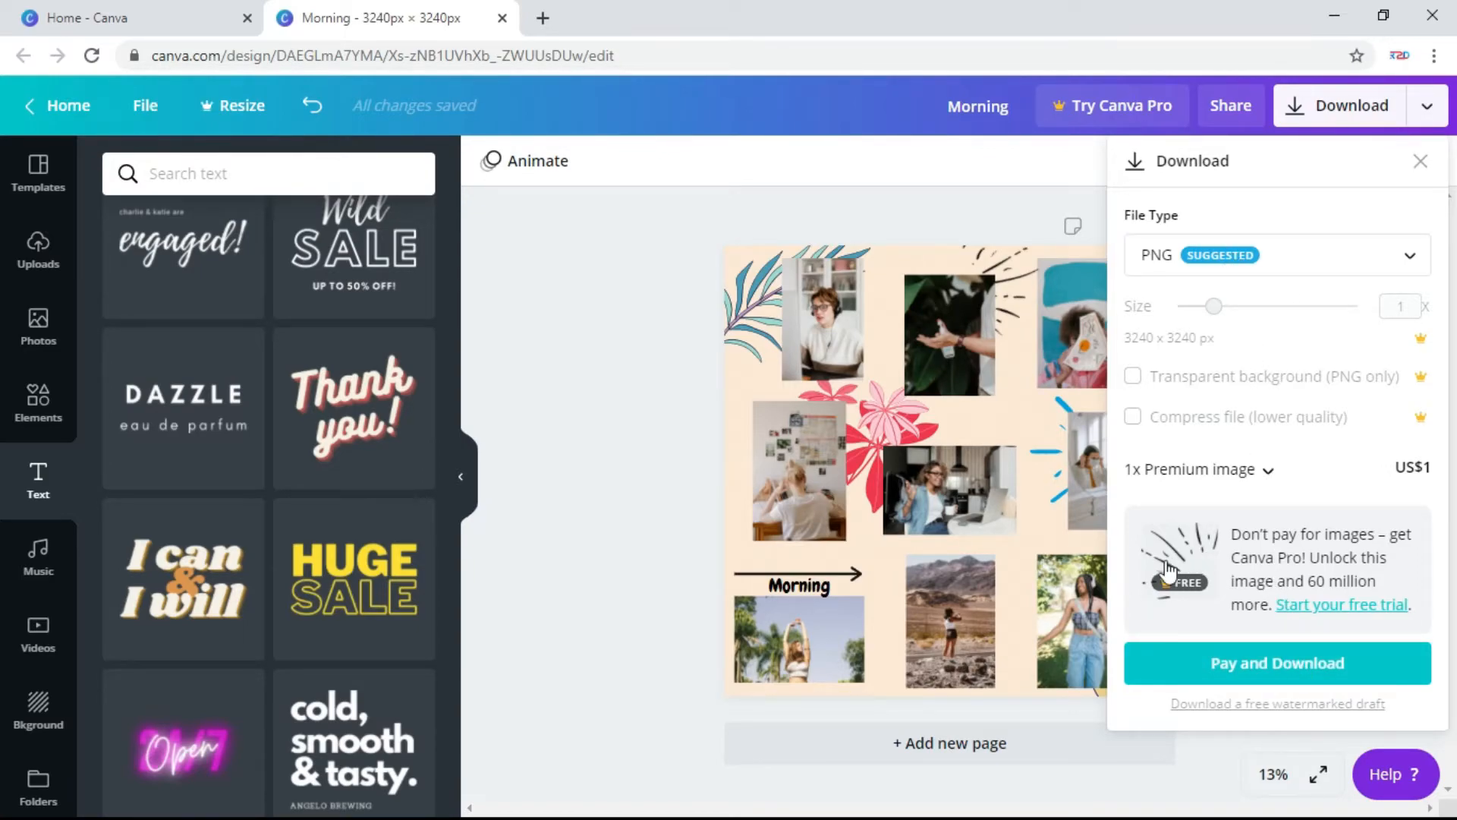
left_click(1420, 163)
Step: Replace the black burst lines with the golden sunburst graphic, shrunk and rotated at the hands photo's upper-right corner
left_click(1007, 289)
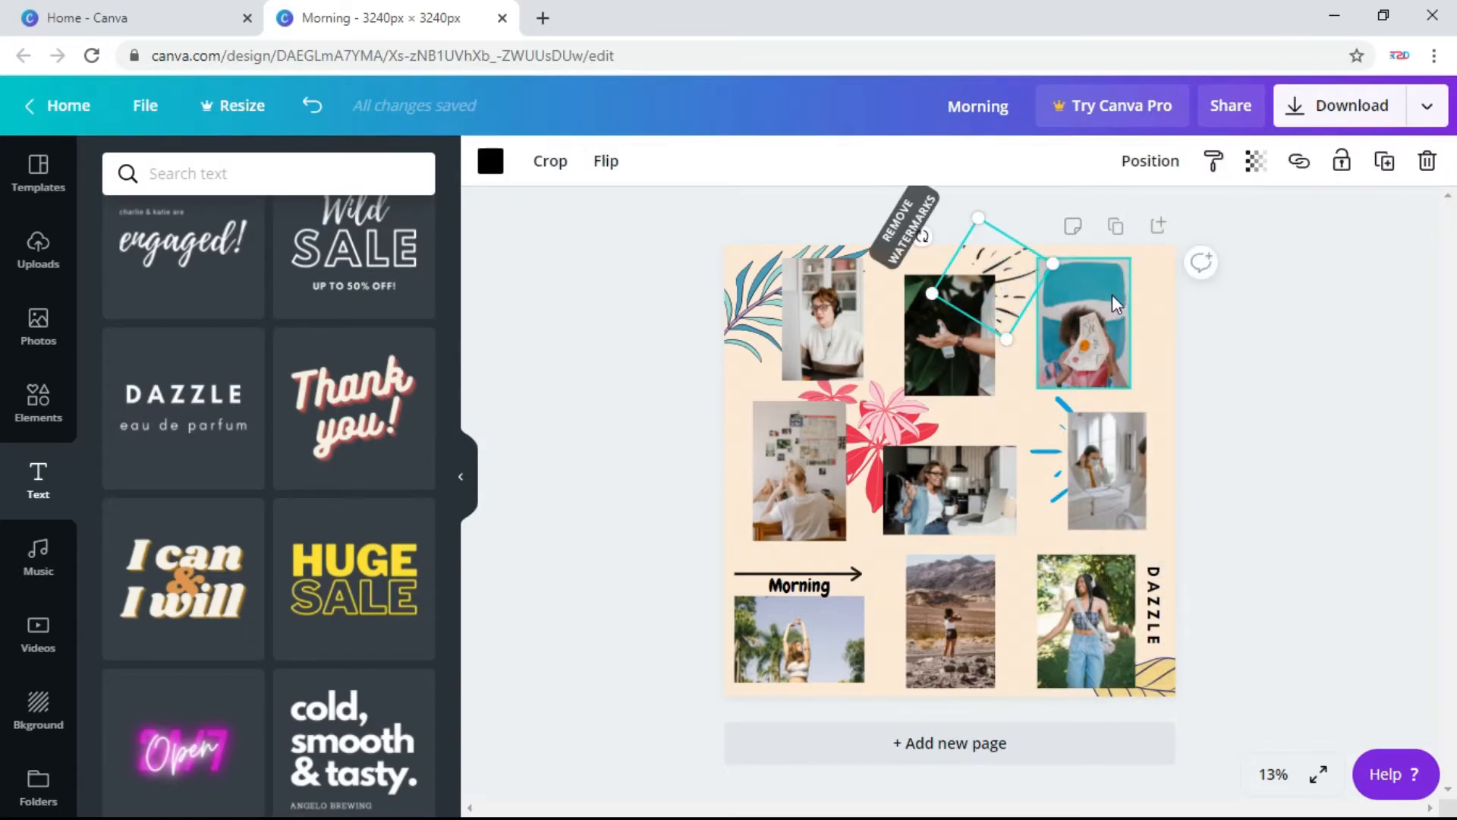
key("Delete")
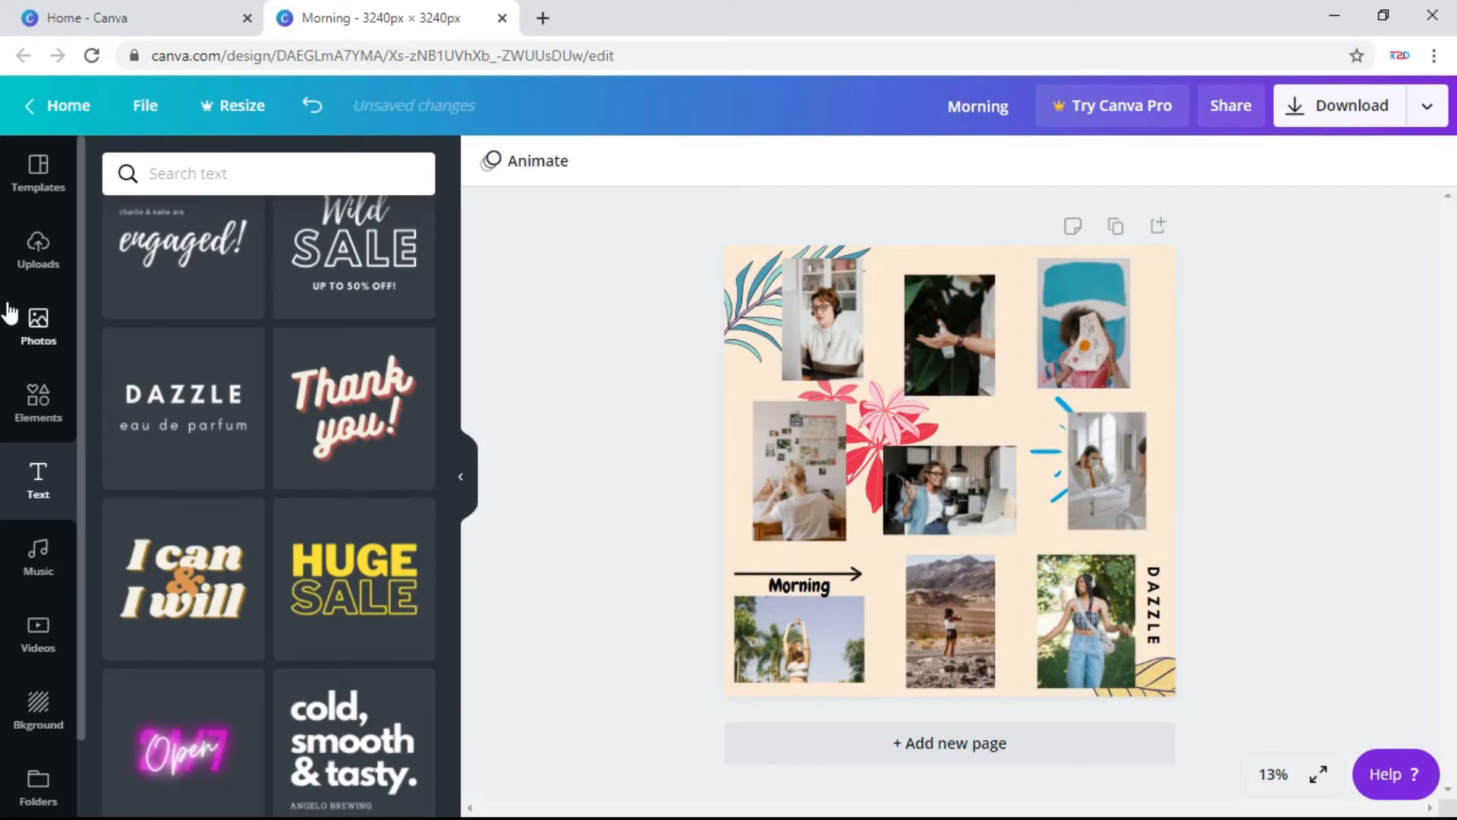
left_click(38, 330)
left_click(38, 402)
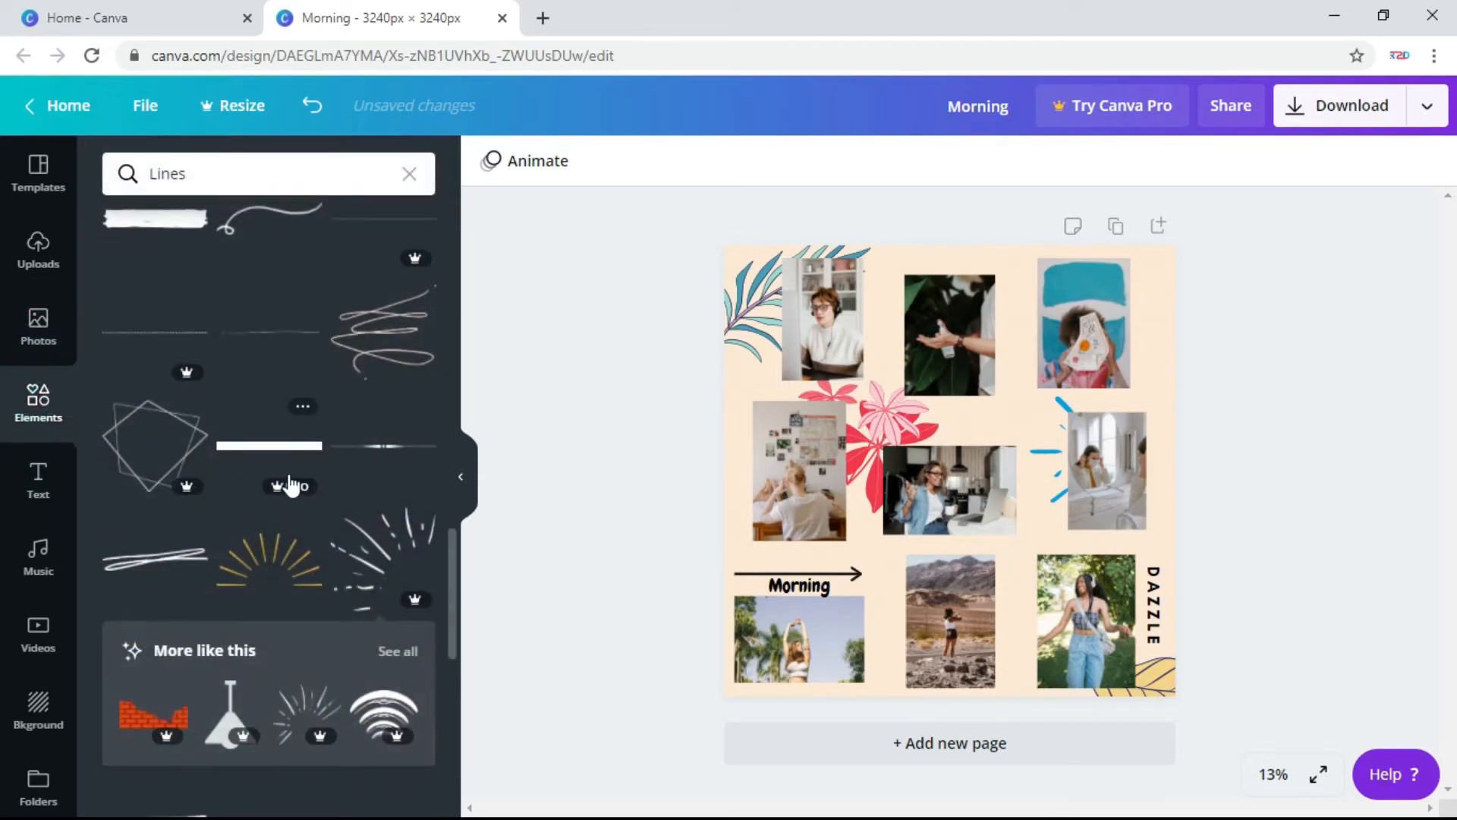
left_click(269, 562)
left_click_drag(953, 455, 960, 281)
left_click_drag(1045, 229, 997, 258)
left_click_drag(900, 372, 856, 345)
left_click_drag(944, 355, 940, 320)
left_click_drag(933, 271, 1009, 274)
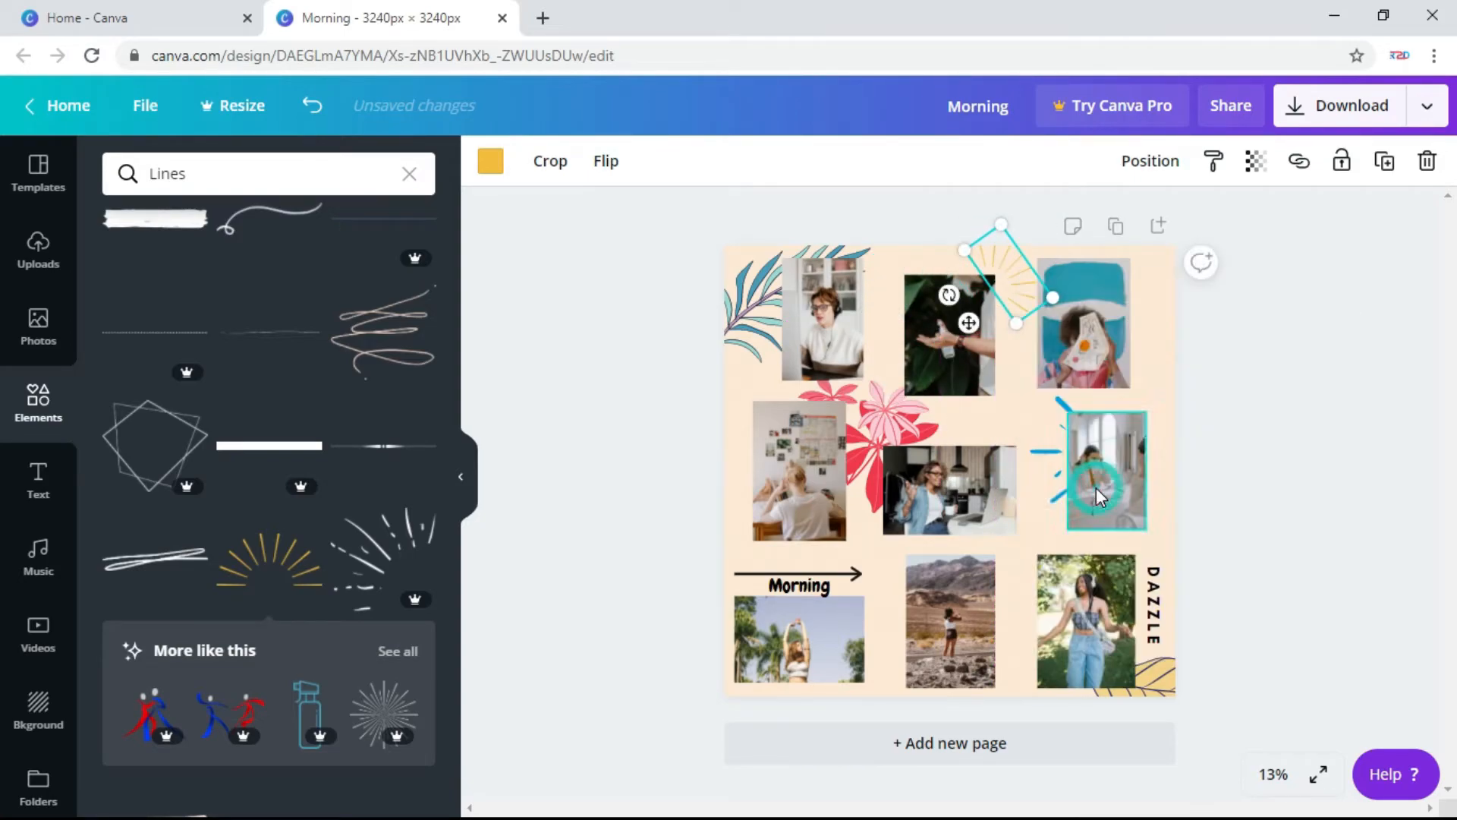
left_click(1284, 461)
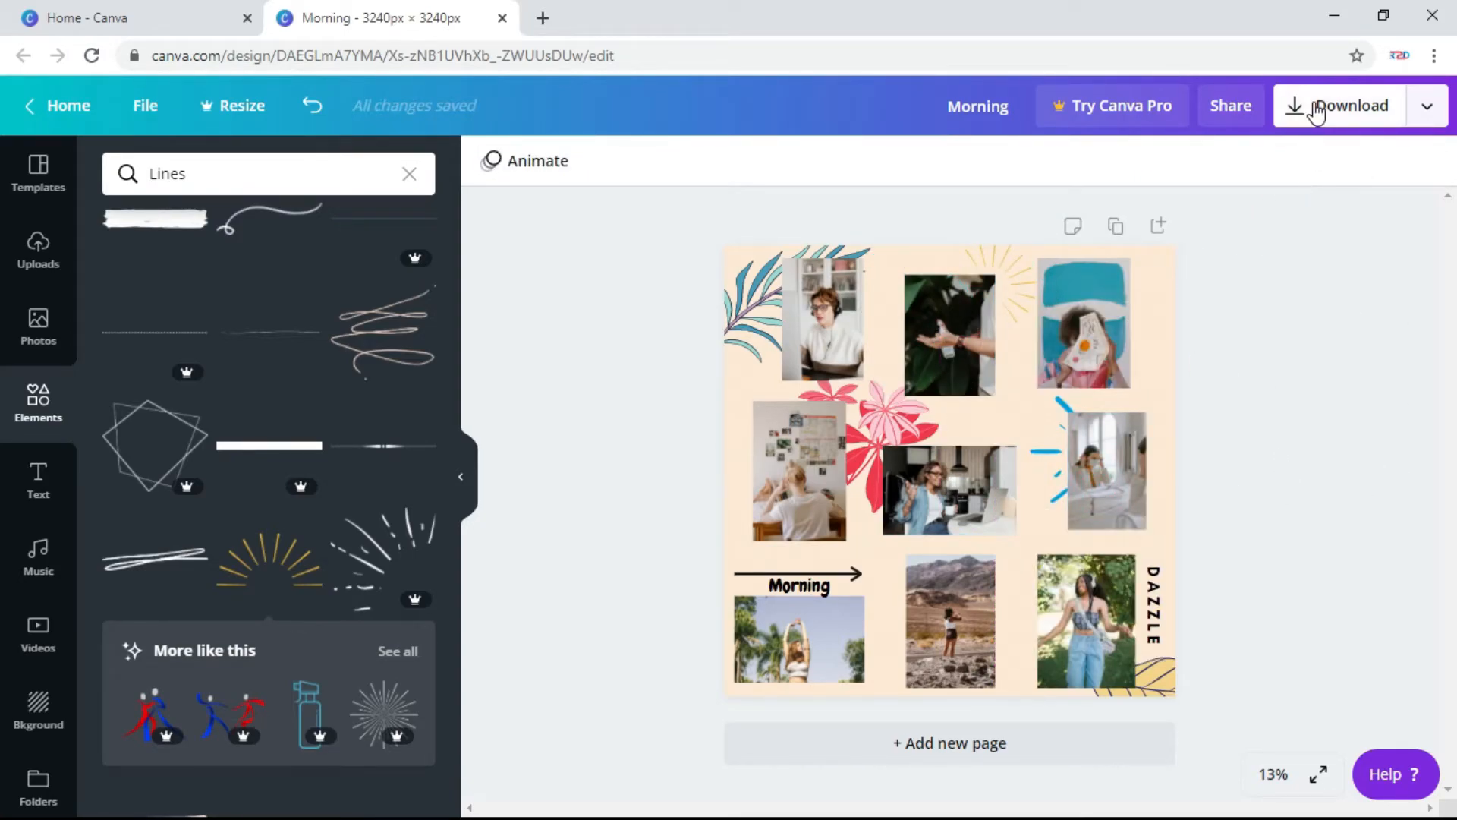
Step: Download the nine-photo design as a PNG file and dismiss the post-scheduling offer
left_click(1425, 107)
left_click(1233, 228)
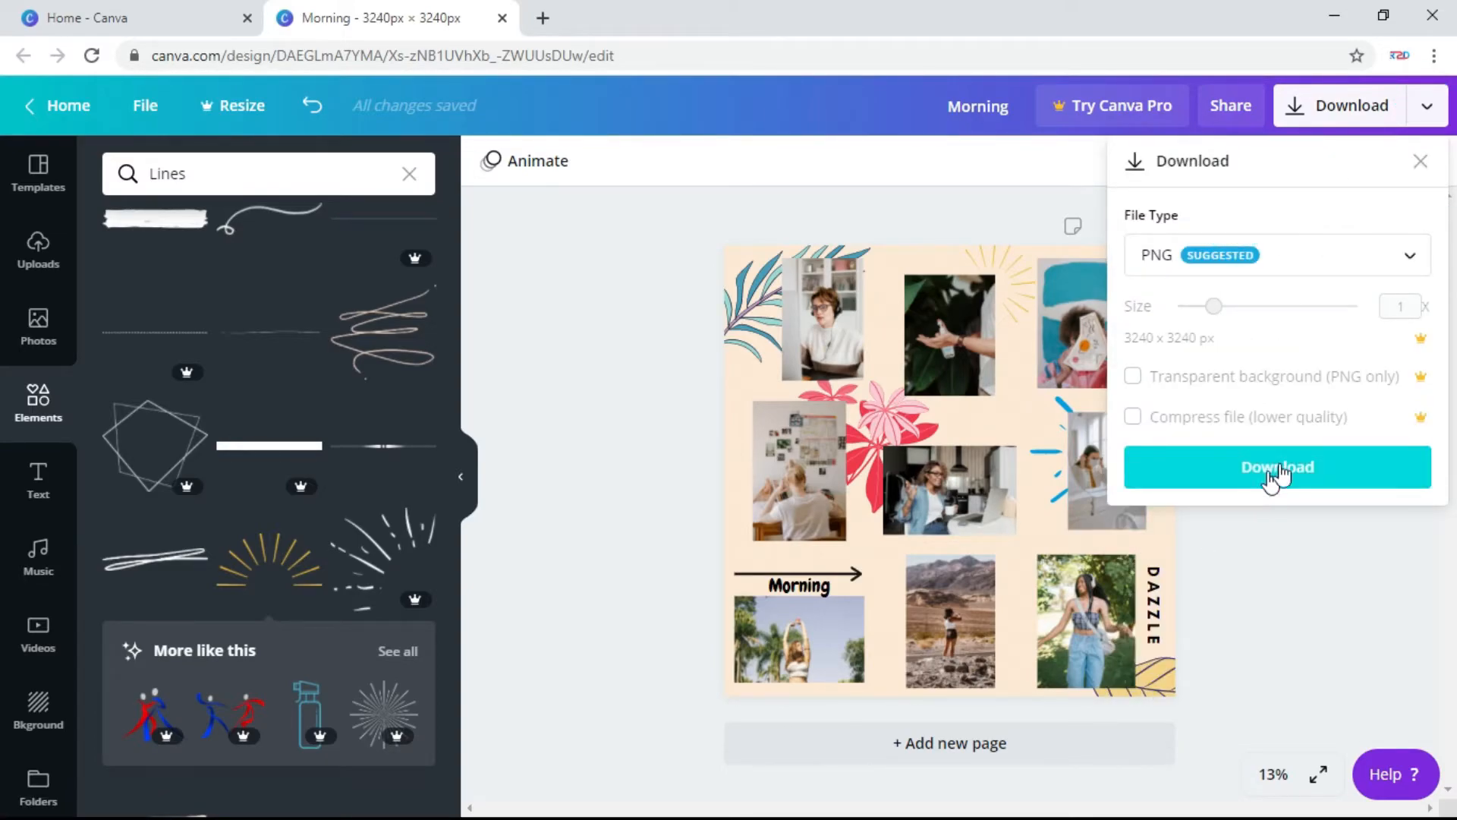
left_click(1295, 468)
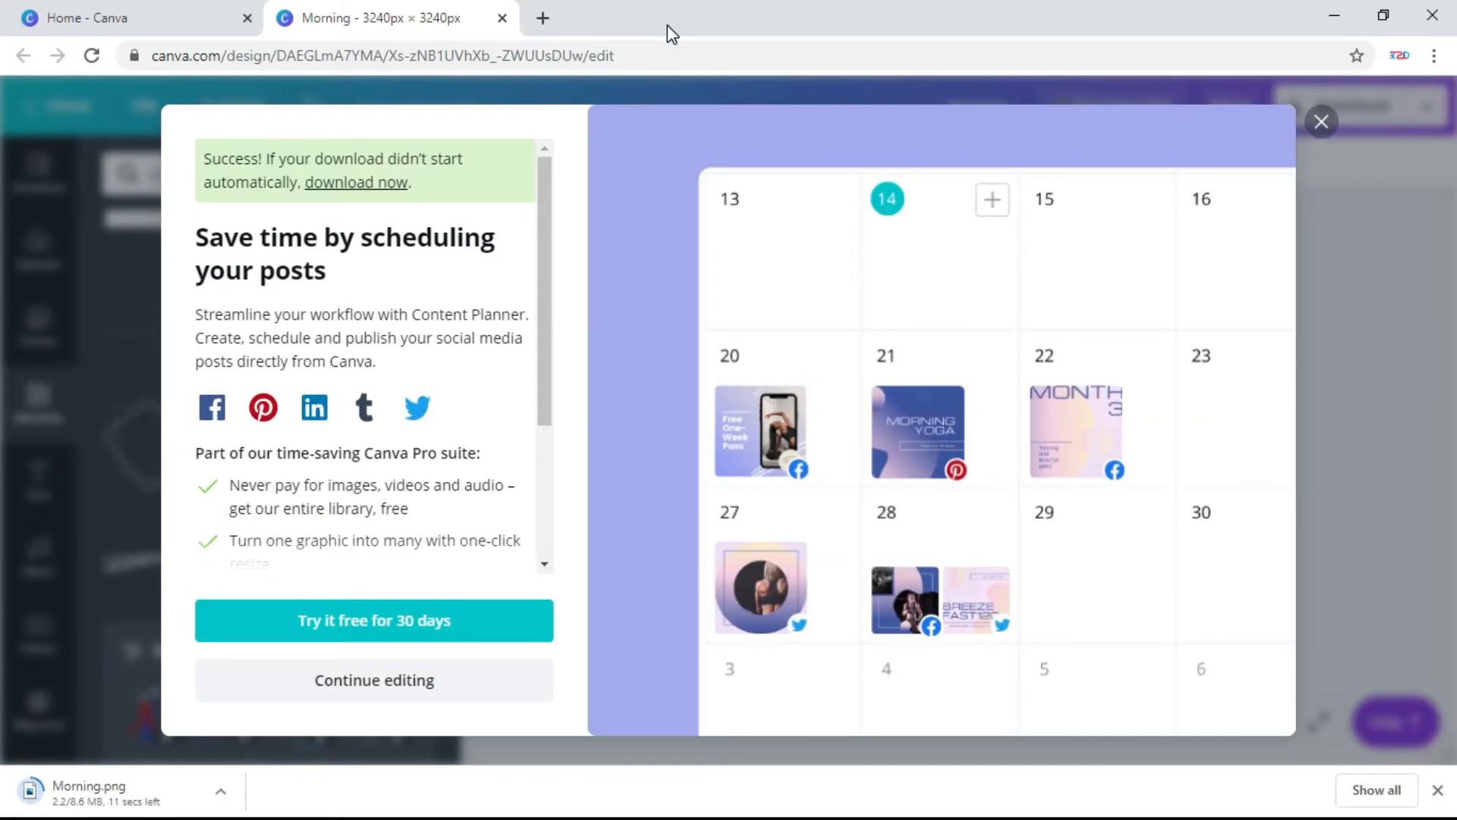
left_click(1321, 123)
Step: Search the web in a new tab for "instagram grid crop online" and open the PineTools Split Image tool
left_click(546, 29)
left_click(562, 60)
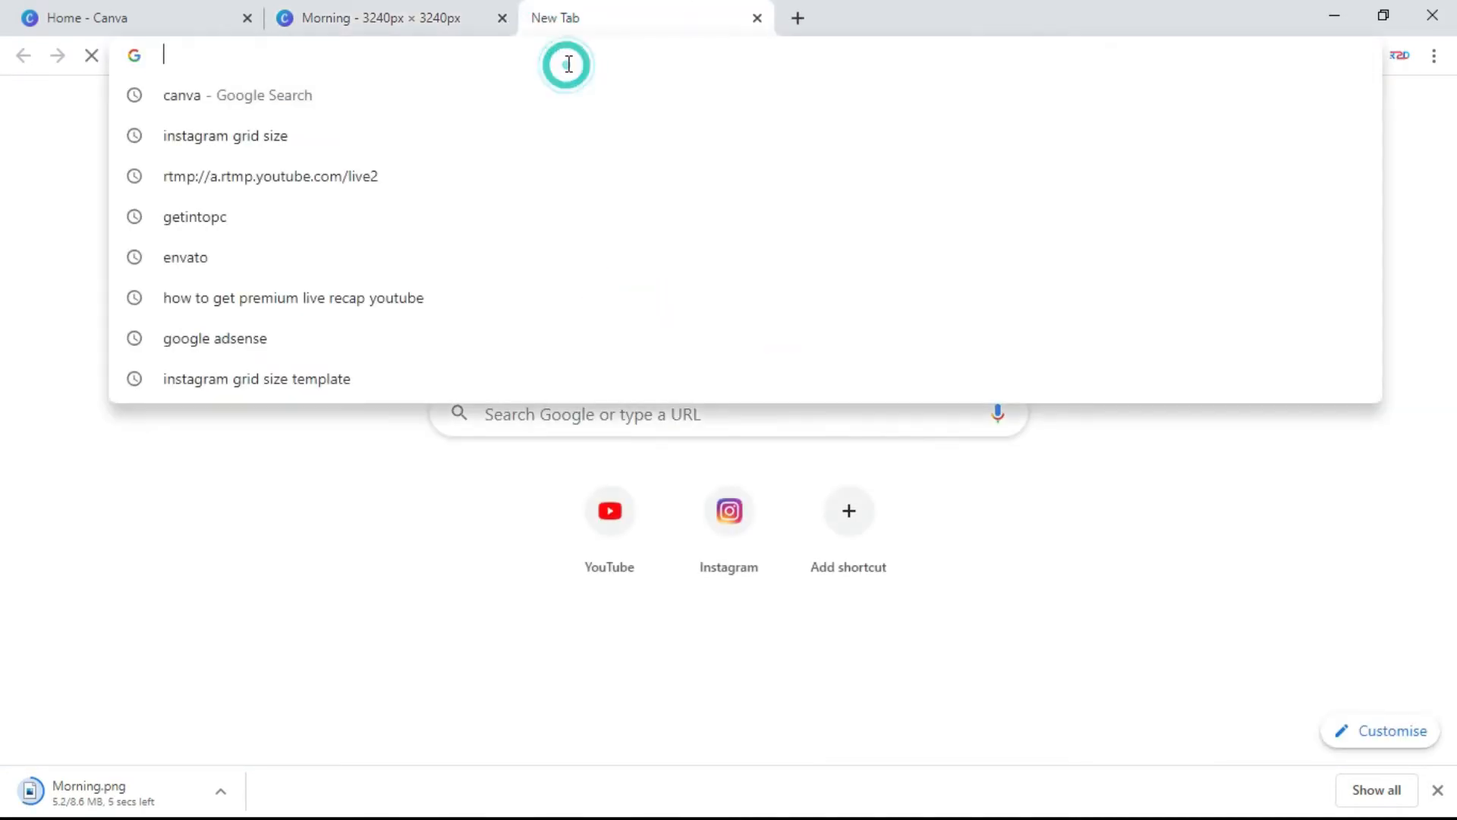
type("instagra")
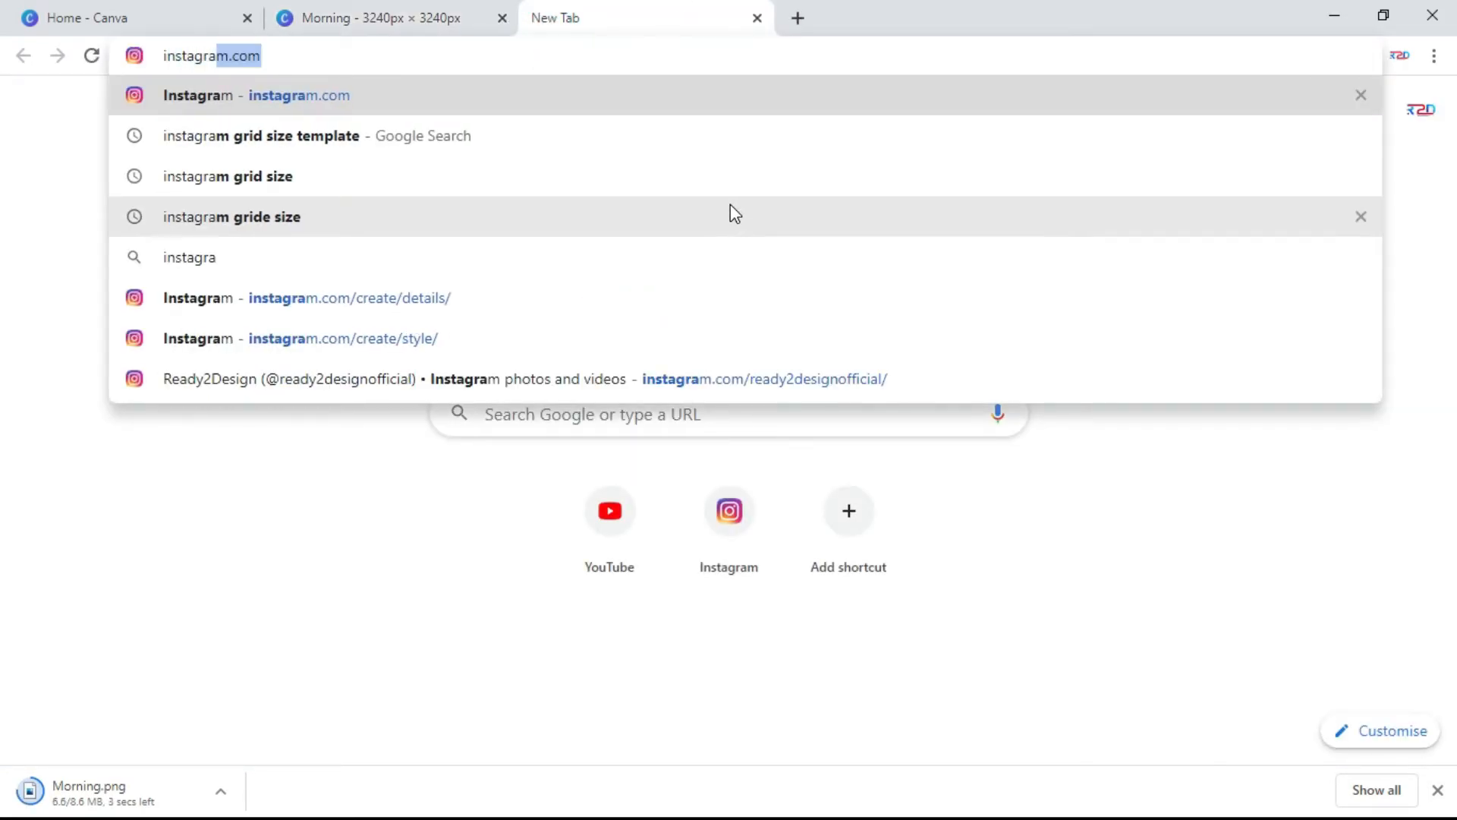
type("m grid crop")
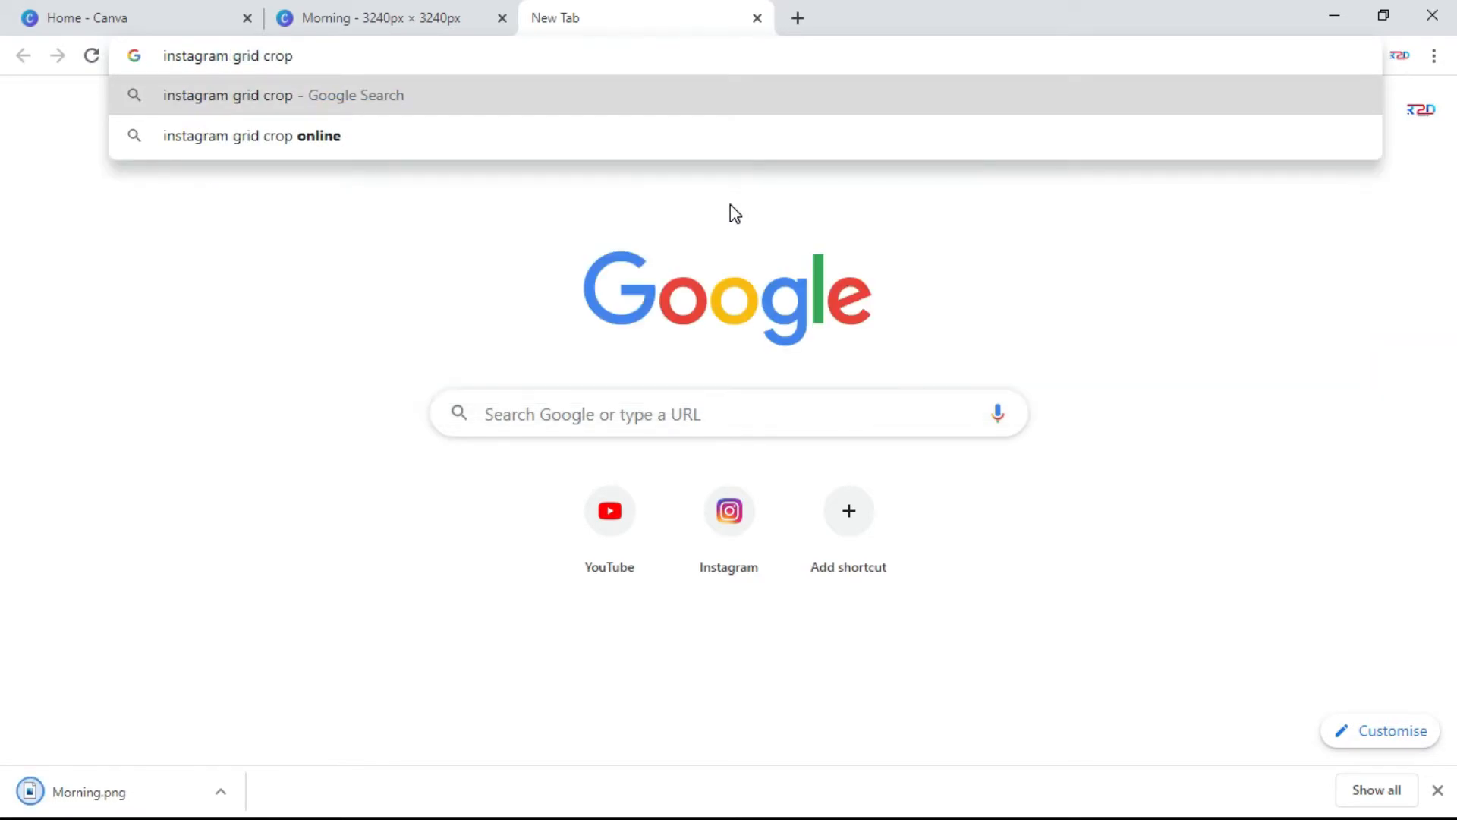
key("Down")
key("Return")
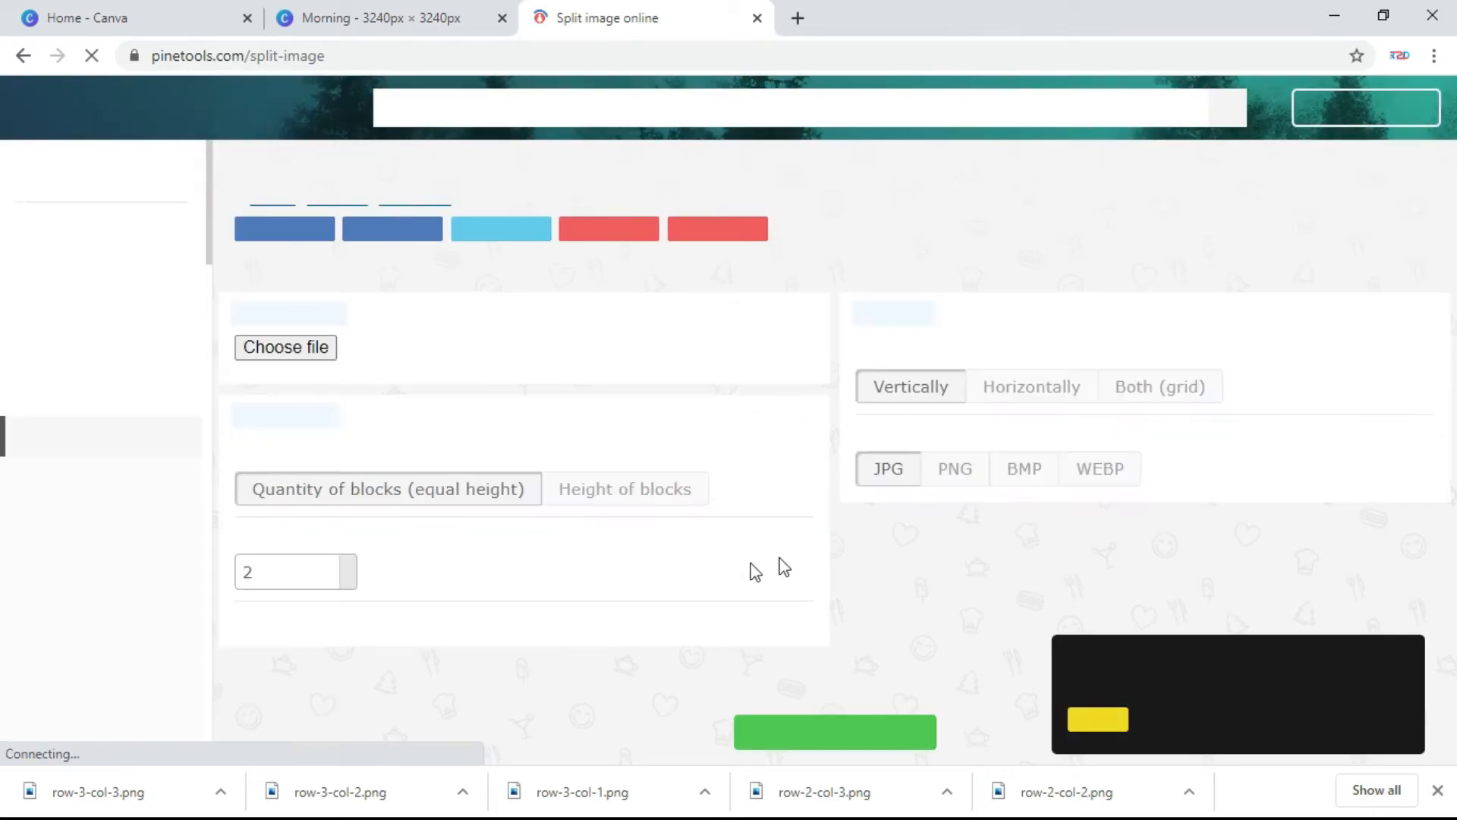
Step: Load Morning.png from the New folder in Downloads as the input image to split
left_click(296, 495)
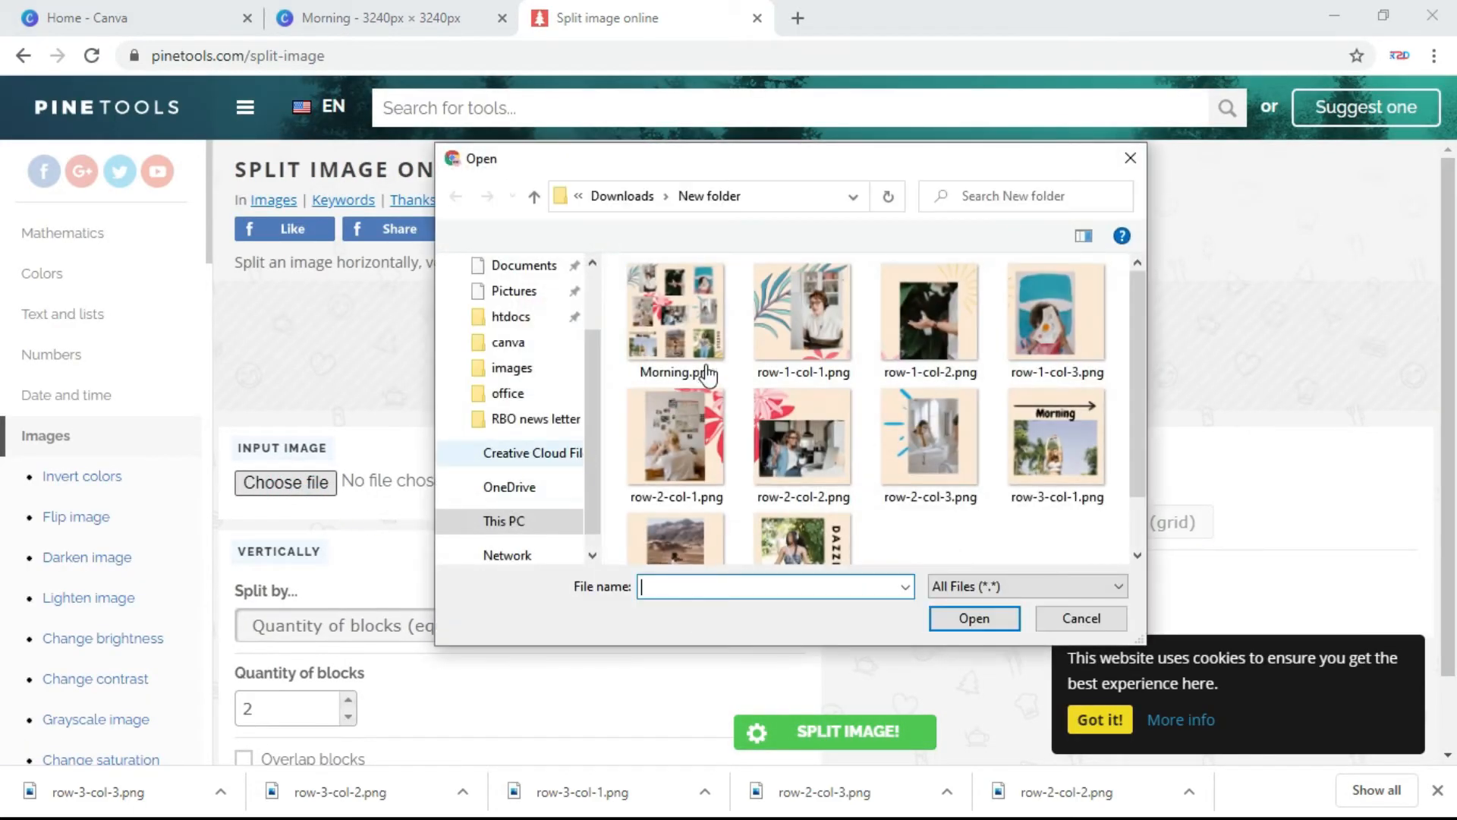
left_click(705, 343)
left_click(971, 620)
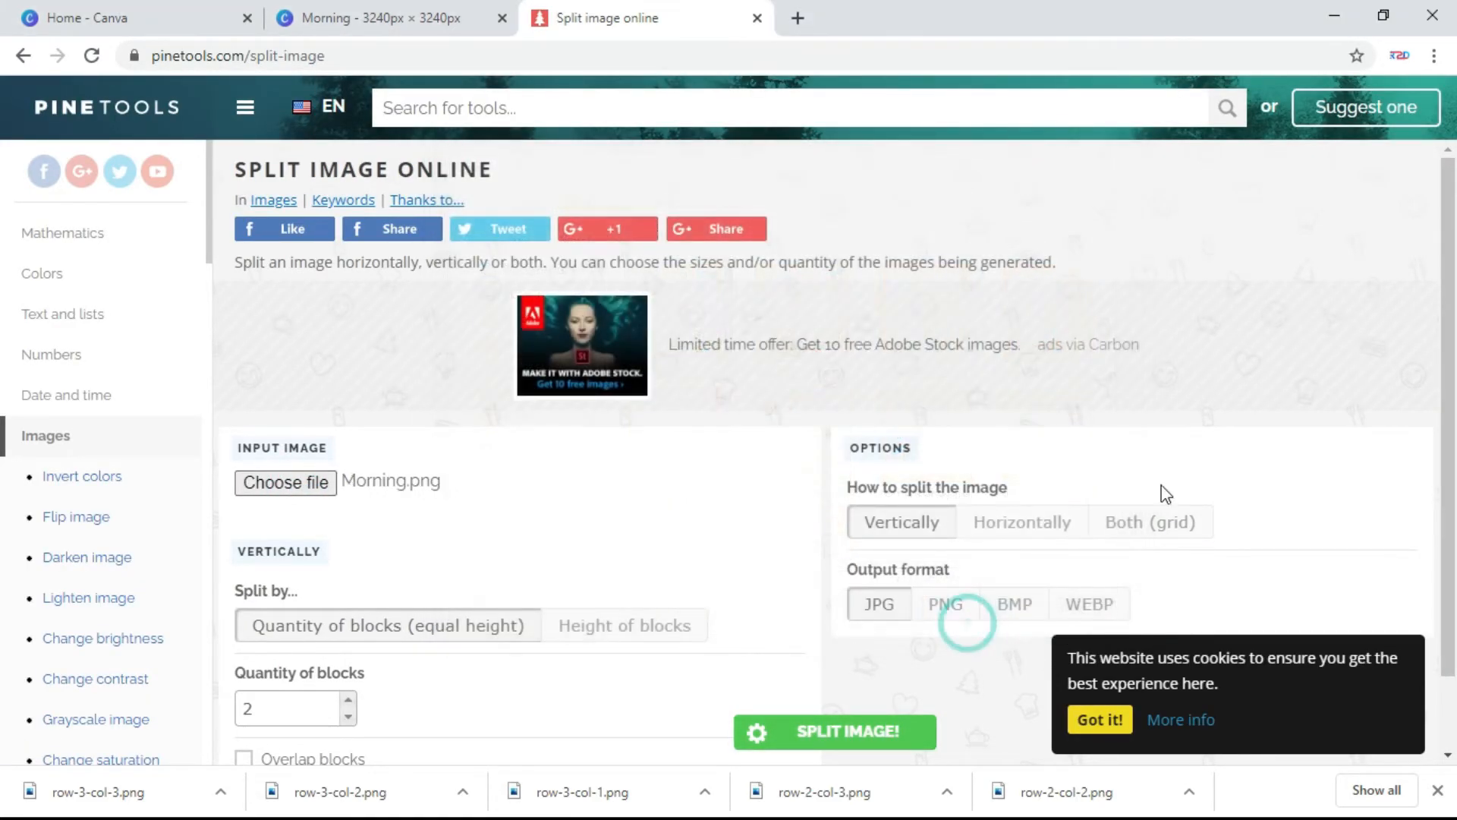
Step: Set the split to Both (grid) with 3 blocks vertically and 3 blocks horizontally
scroll(1023, 561, "down", 2)
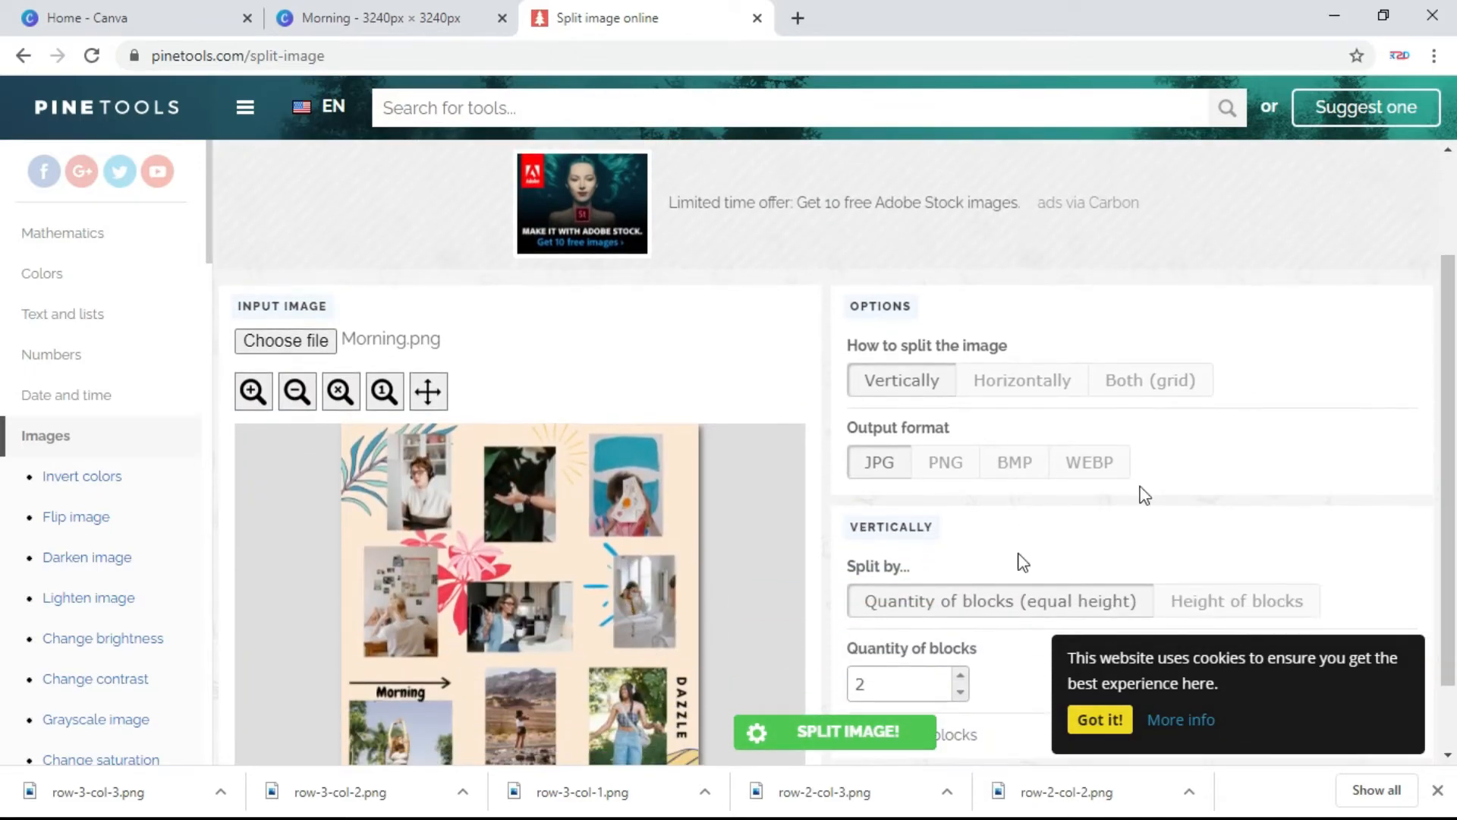
left_click(1158, 387)
scroll(1314, 420, "down", 4)
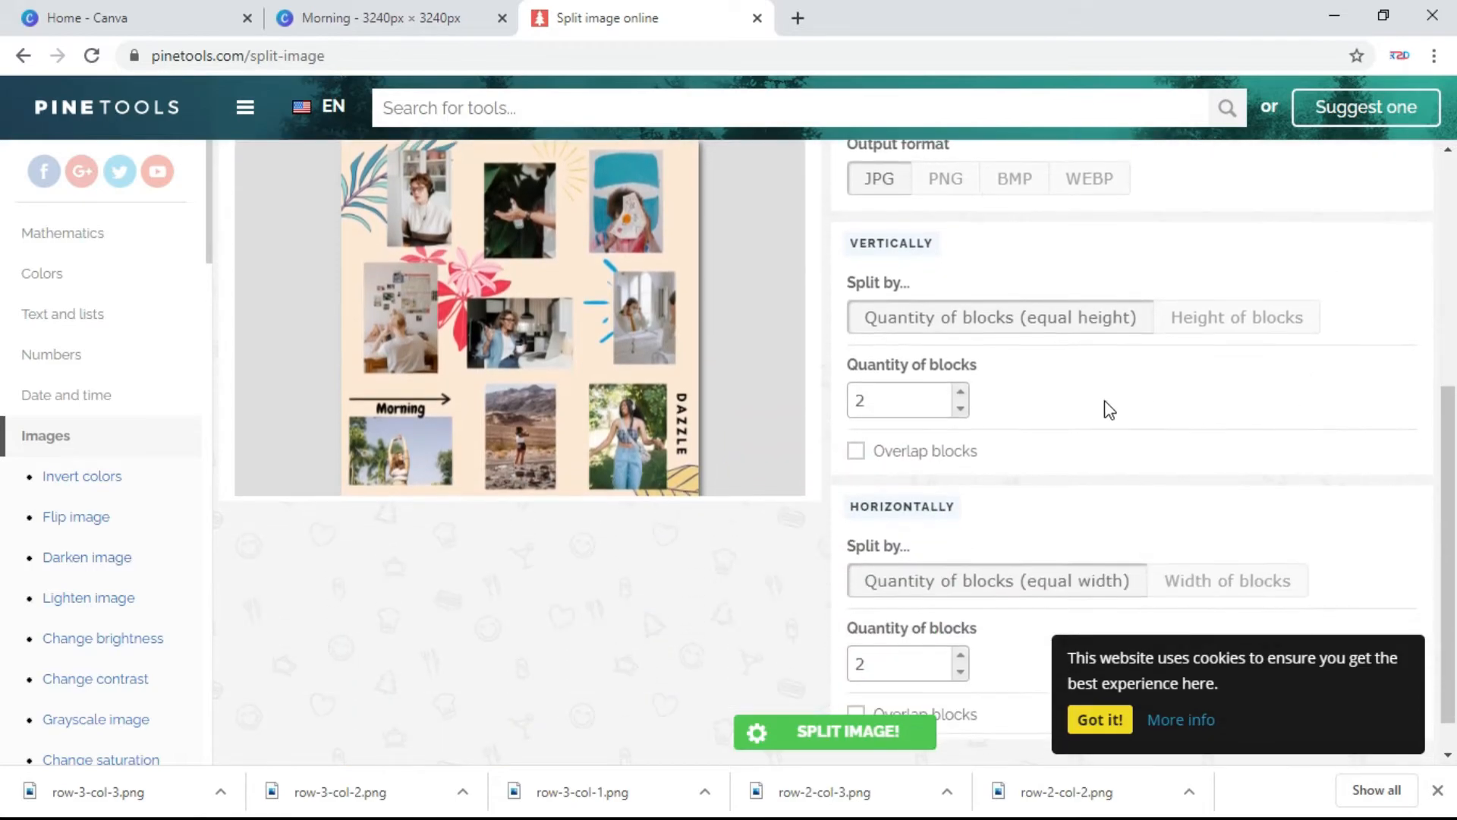
left_click(960, 392)
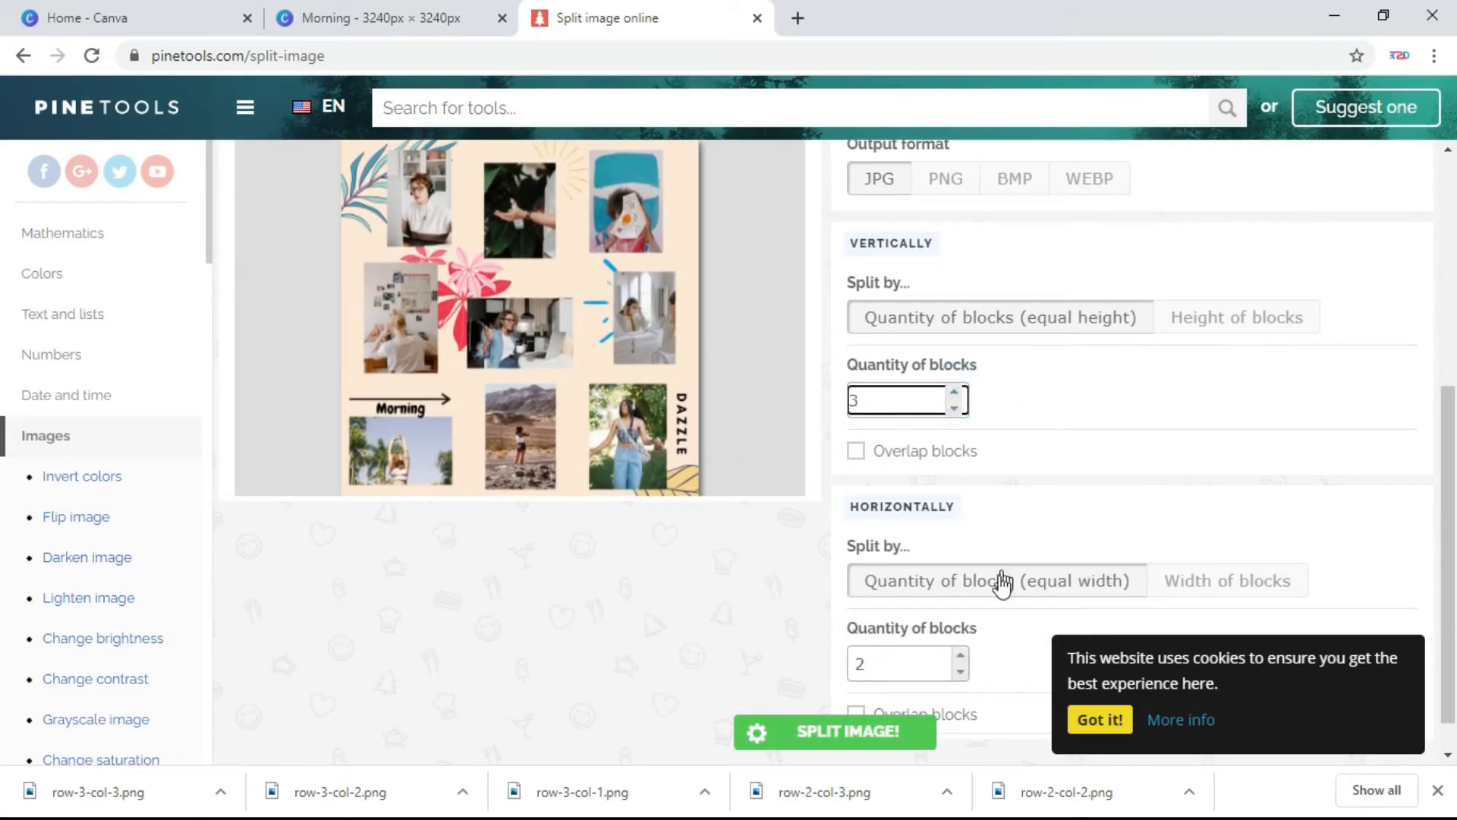
left_click(959, 654)
scroll(1159, 453, "down", 1)
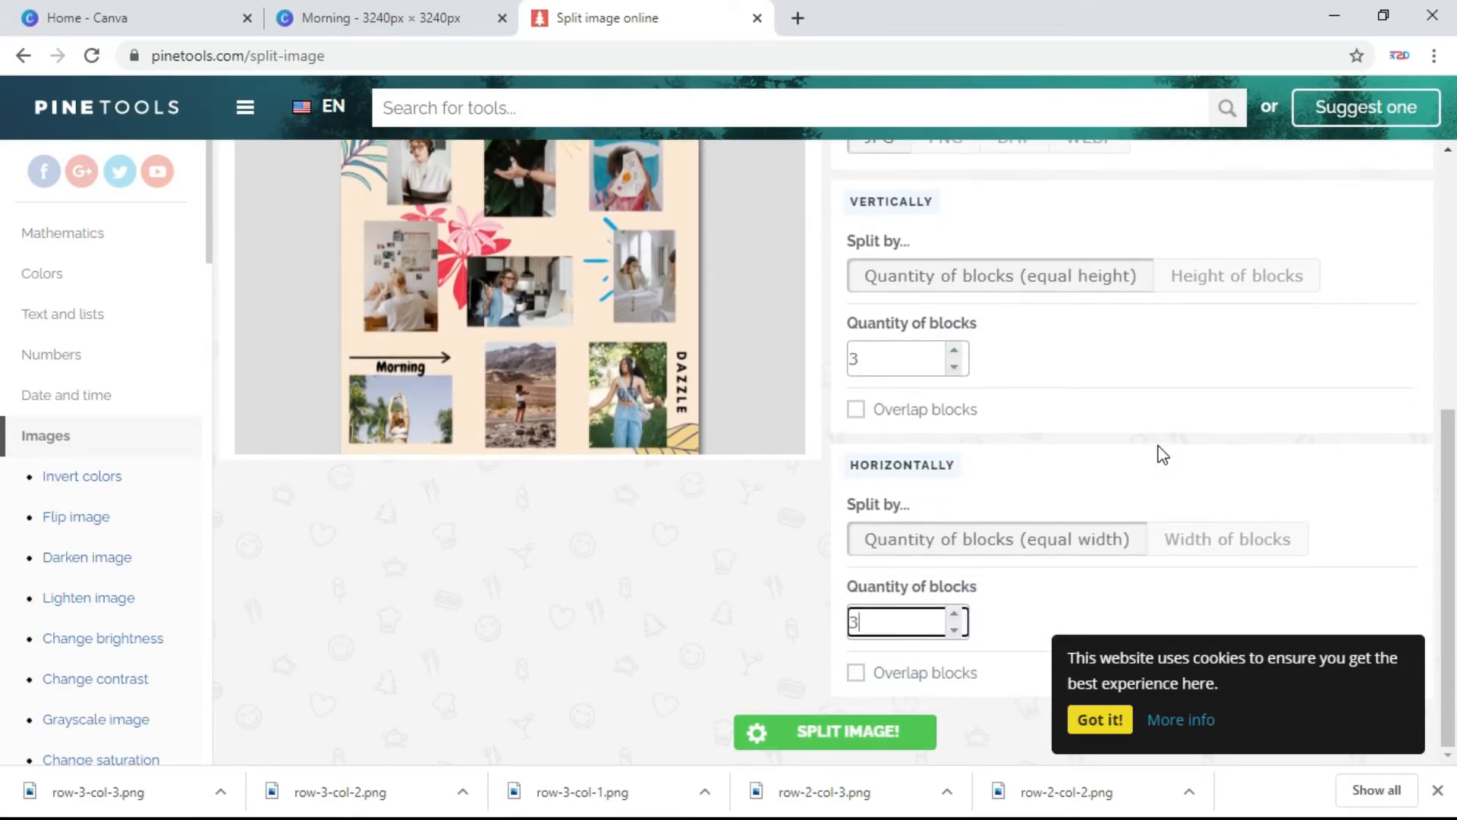
Step: Choose PNG as the output format and split the image into pieces
scroll(1207, 449, "up", 3)
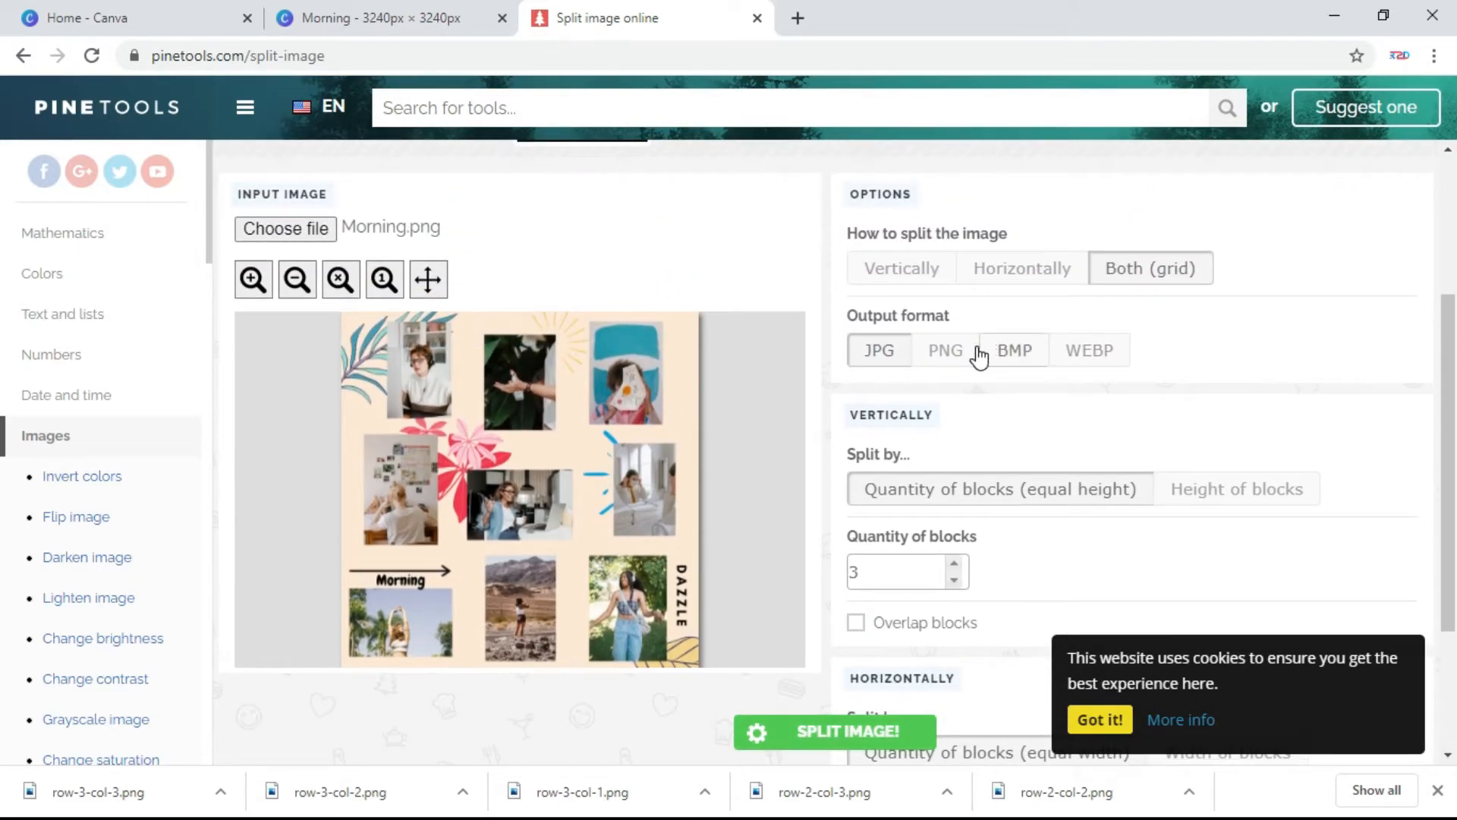
left_click(954, 355)
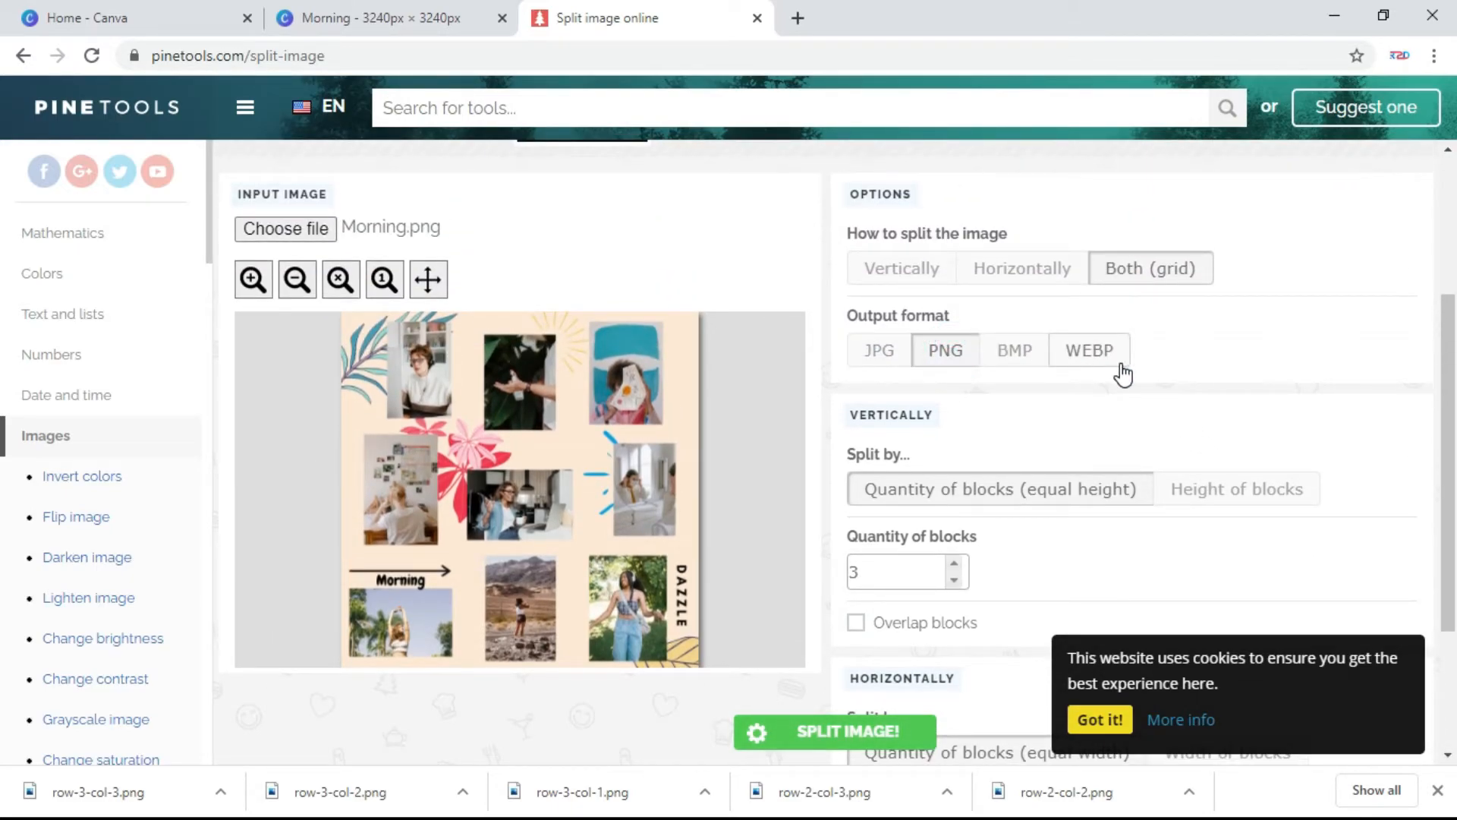
scroll(822, 694, "down", 1)
left_click(839, 731)
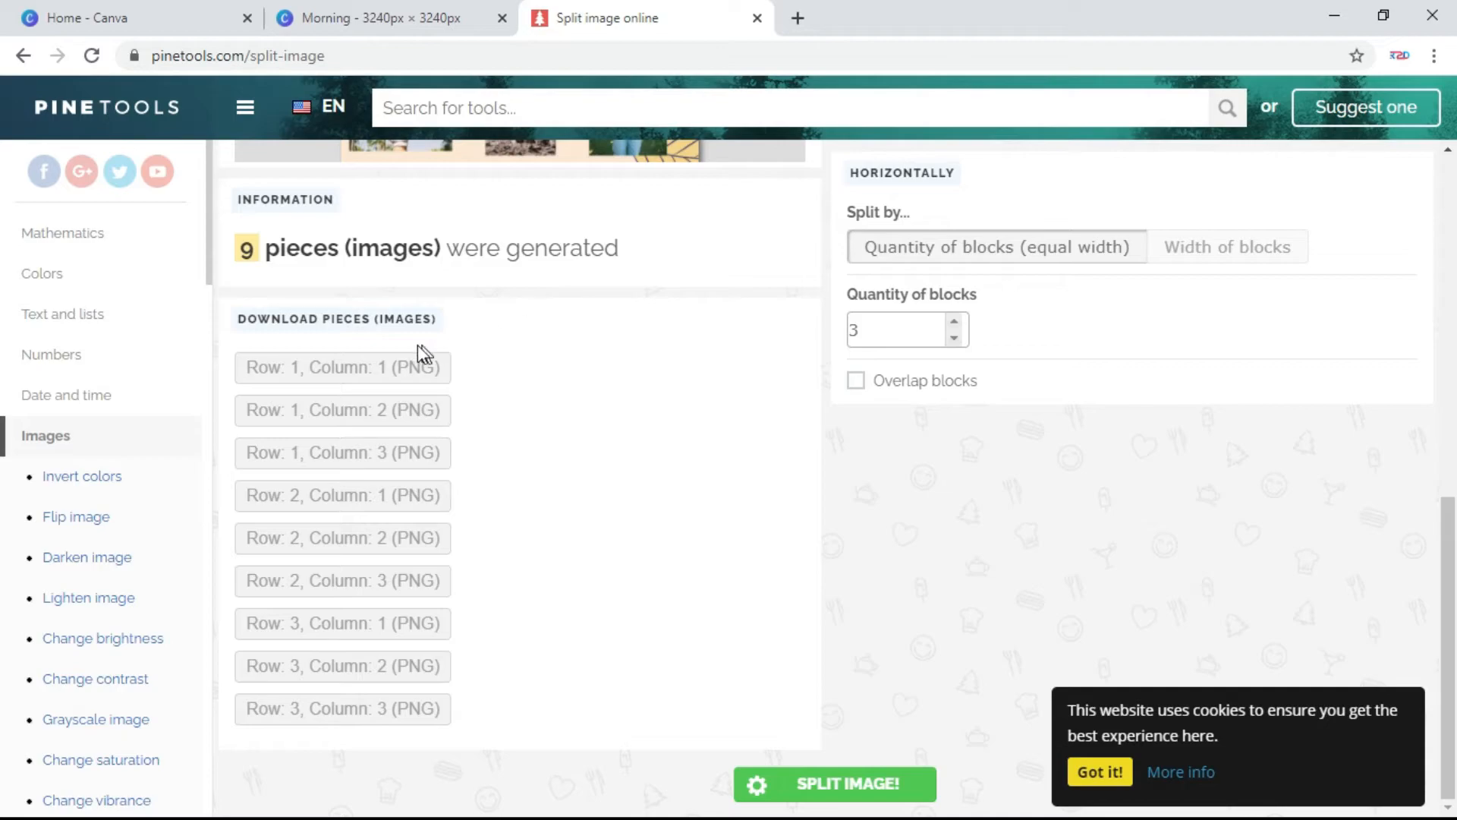
Step: Download the row 1, column 1 piece and check the split images in the New folder in File Explorer
left_click(366, 372)
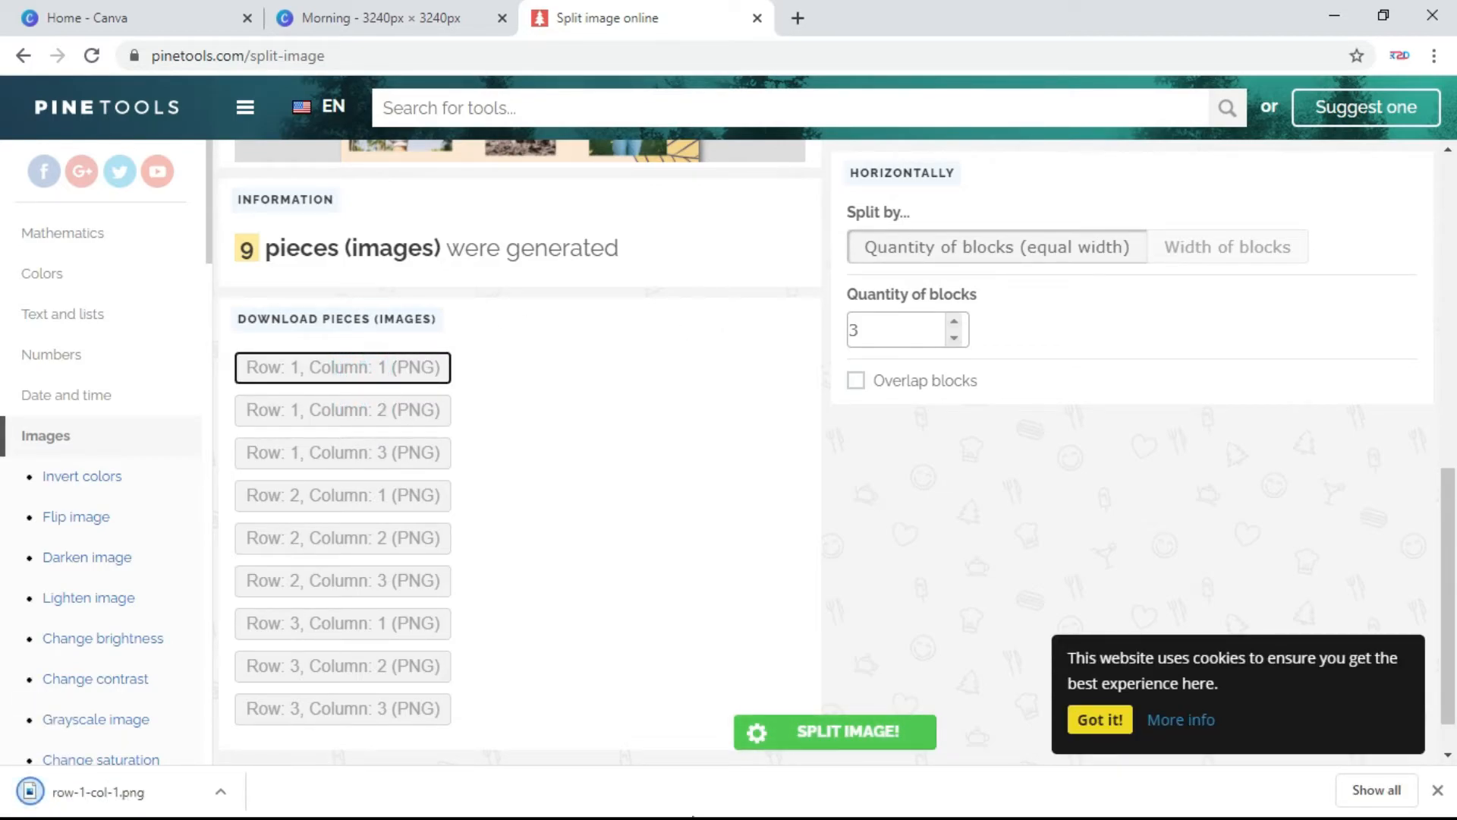
key("super")
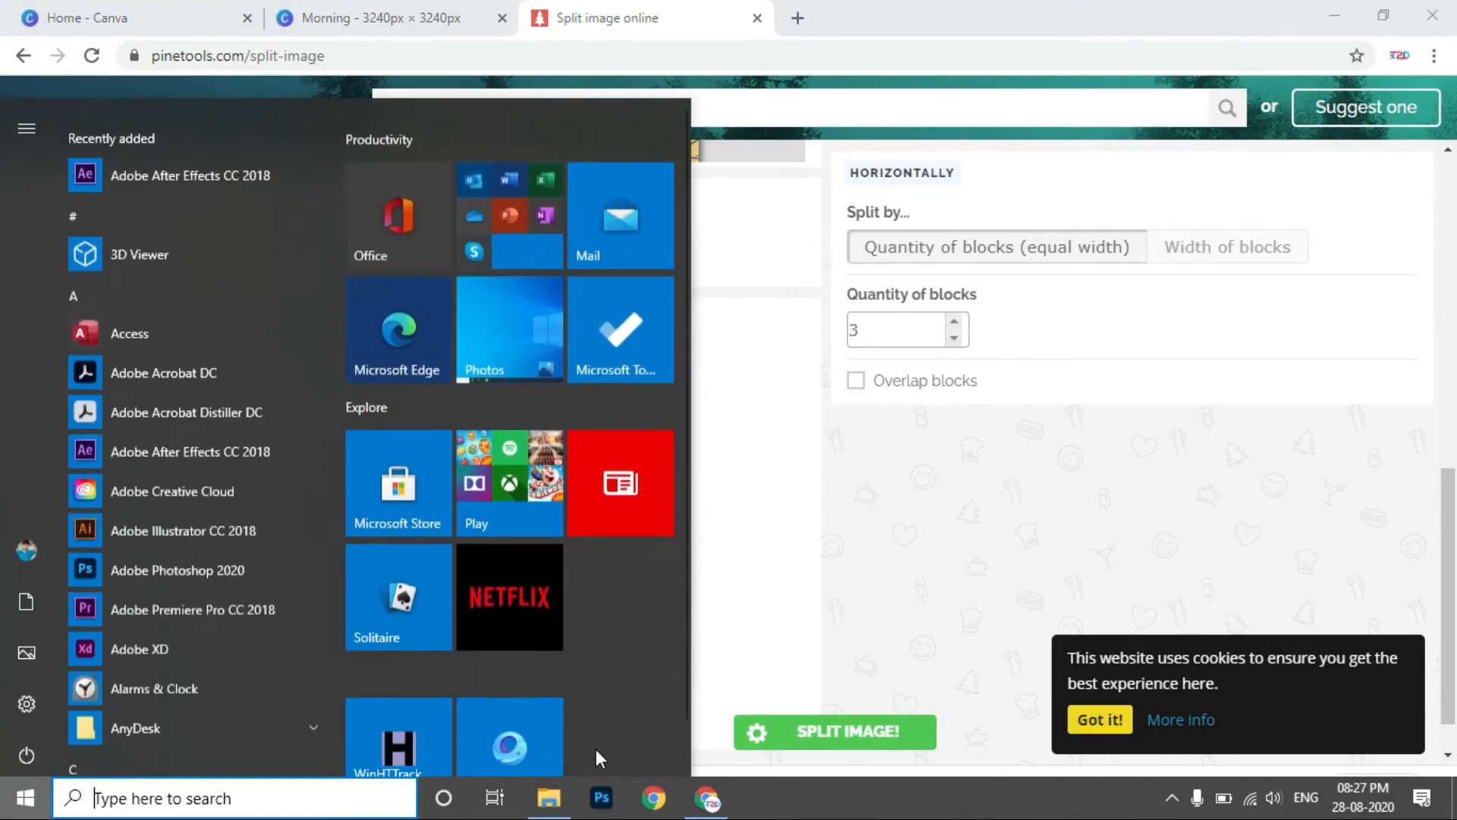
left_click(549, 797)
left_click(876, 441)
double_click(363, 270)
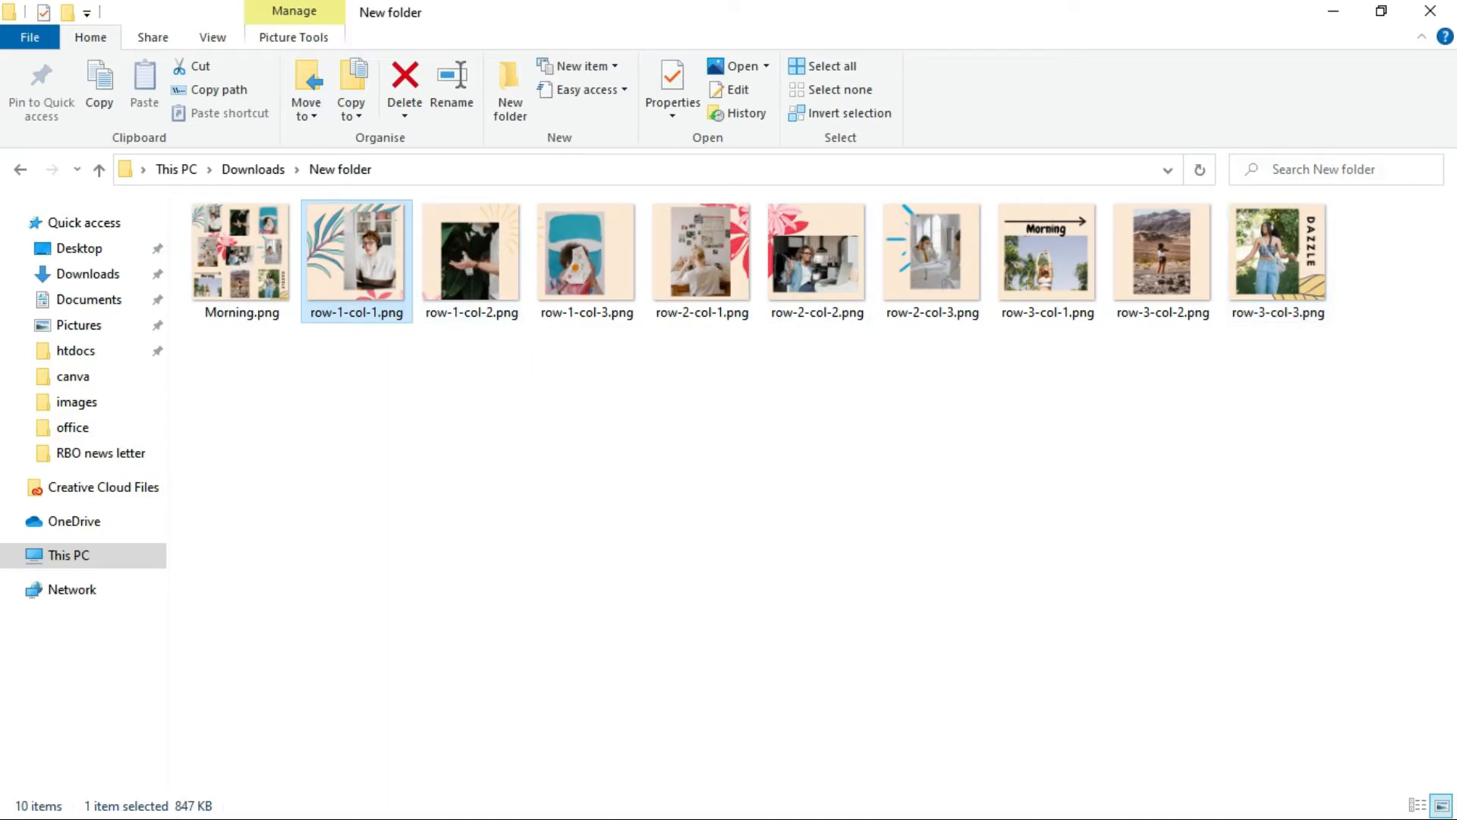
Step: Return to Chrome and open instagram.com in a new tab
key("super")
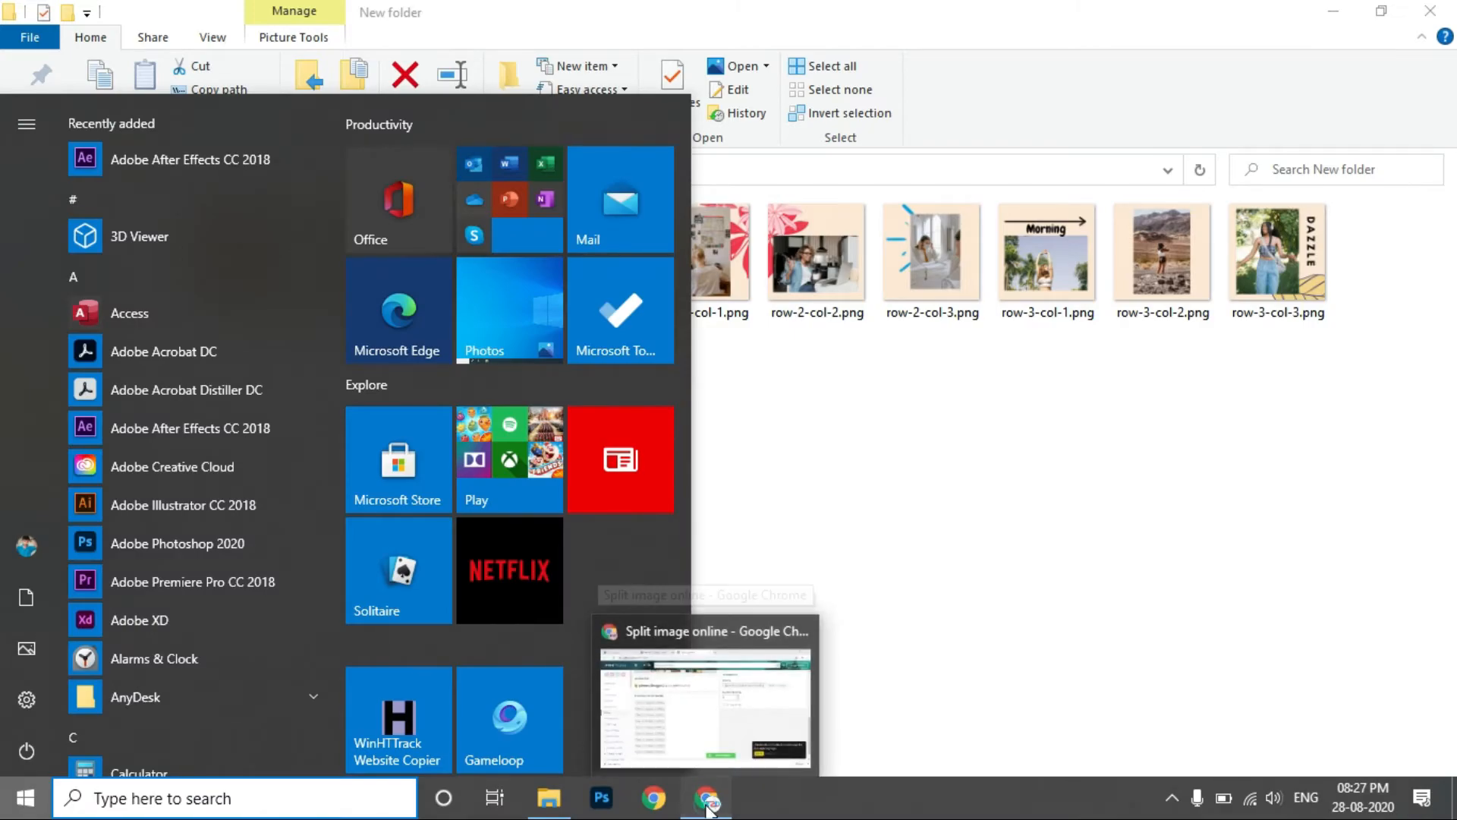
left_click(707, 806)
left_click(791, 18)
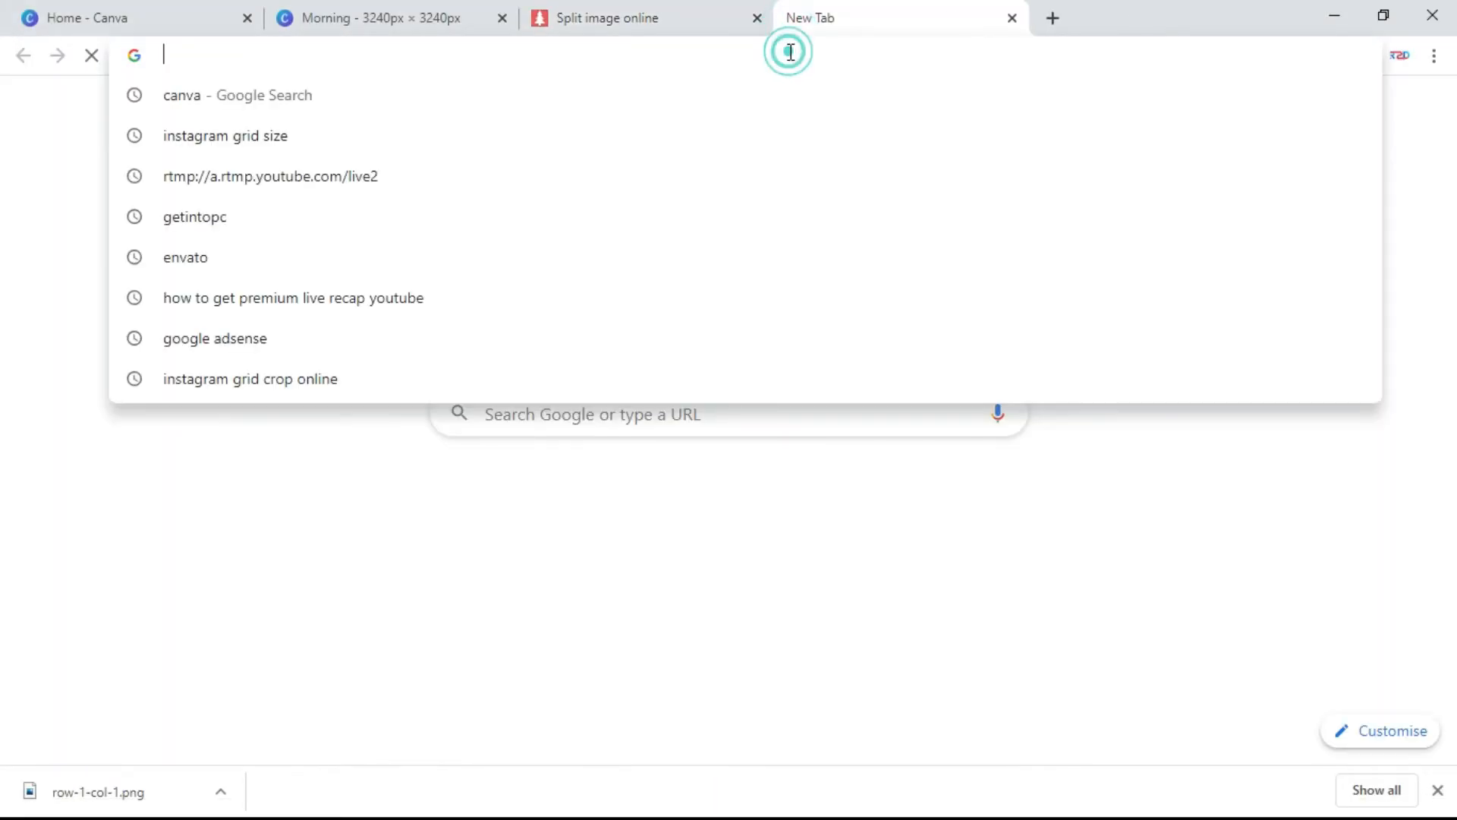
type("instagram.com")
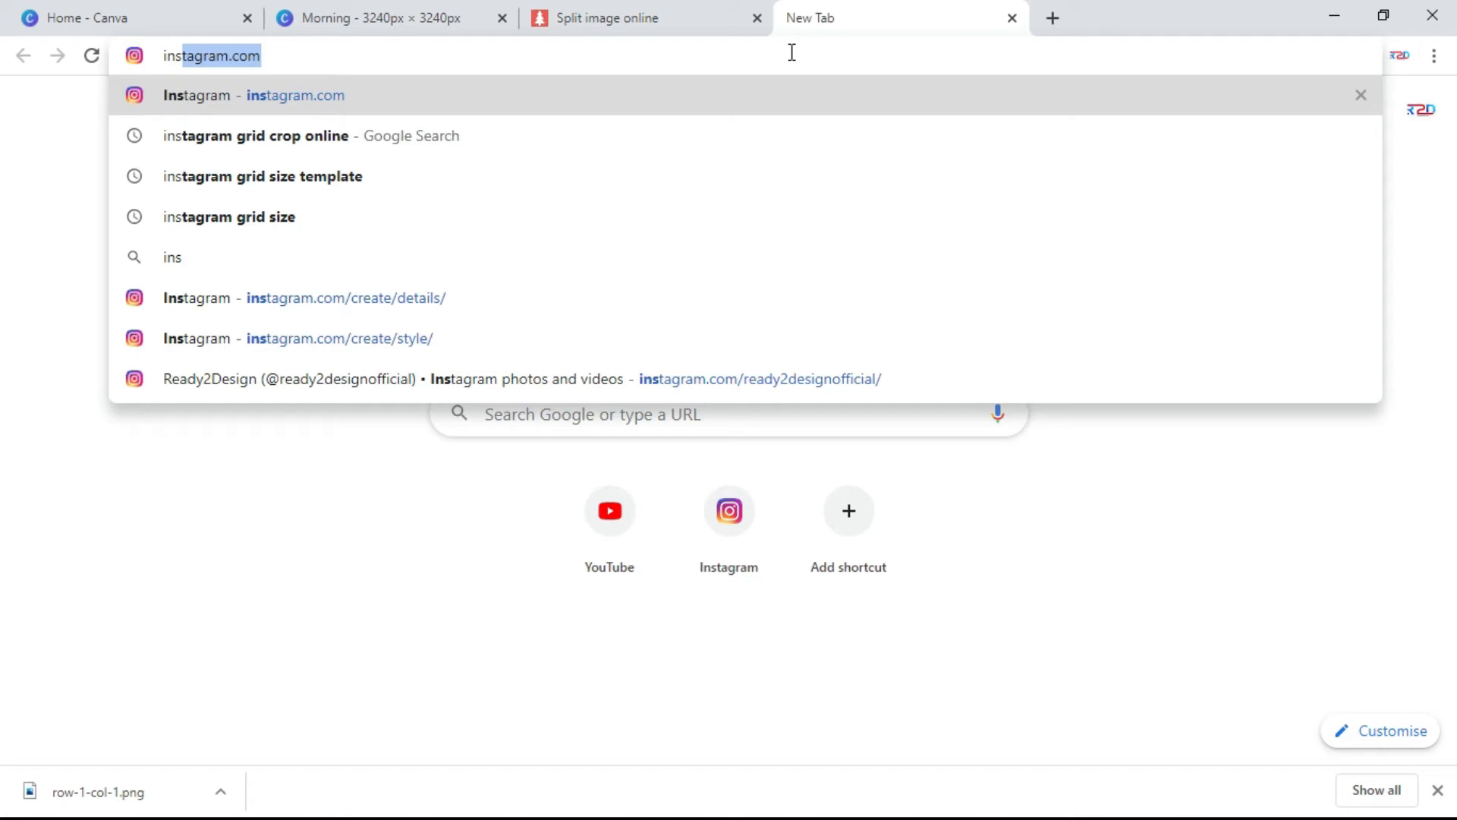
key("Return")
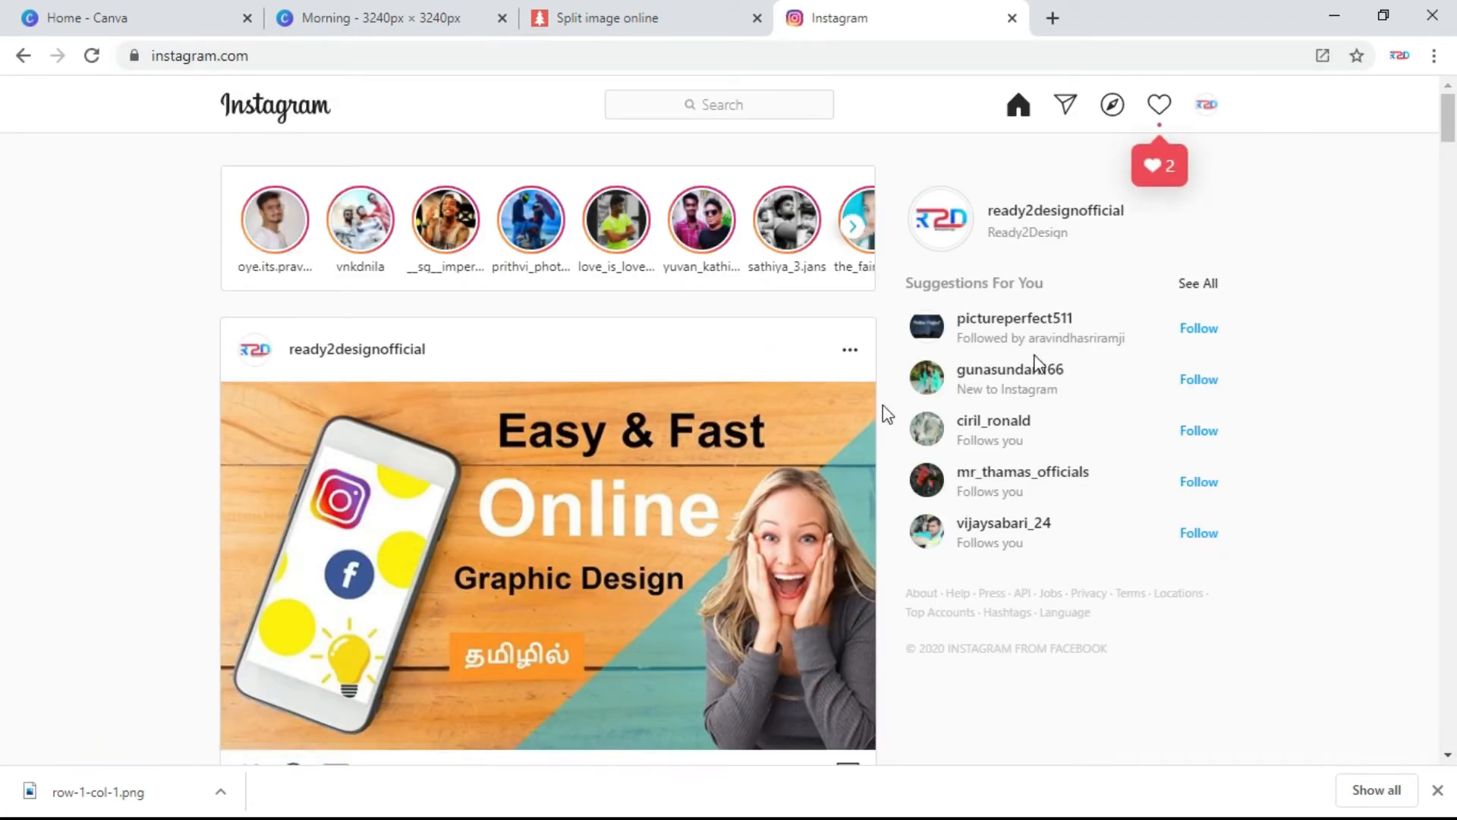
Step: Open the account's own Instagram profile page, look over its posts and clear the notification alert
left_click(1204, 106)
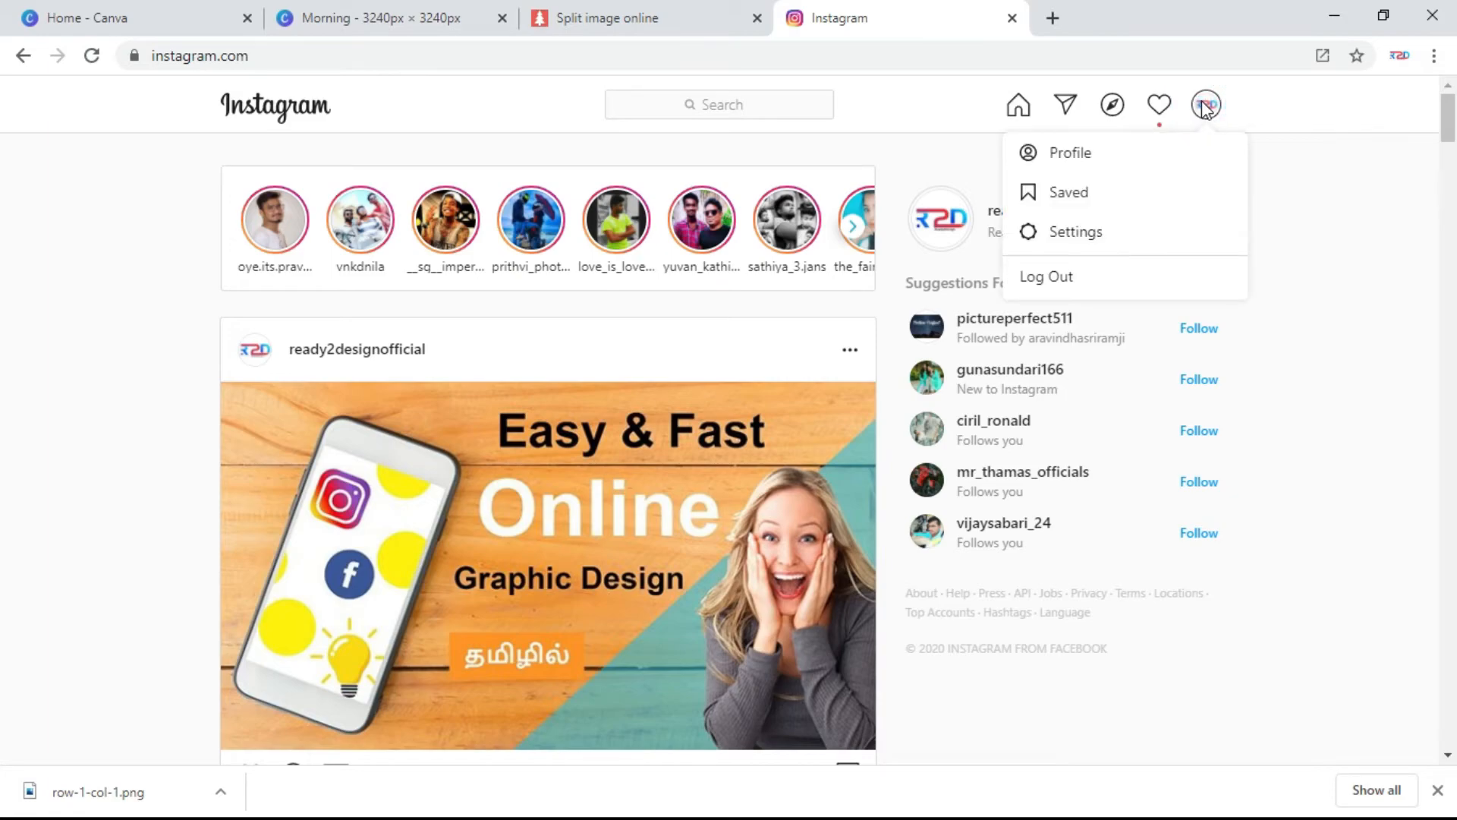
left_click(1113, 154)
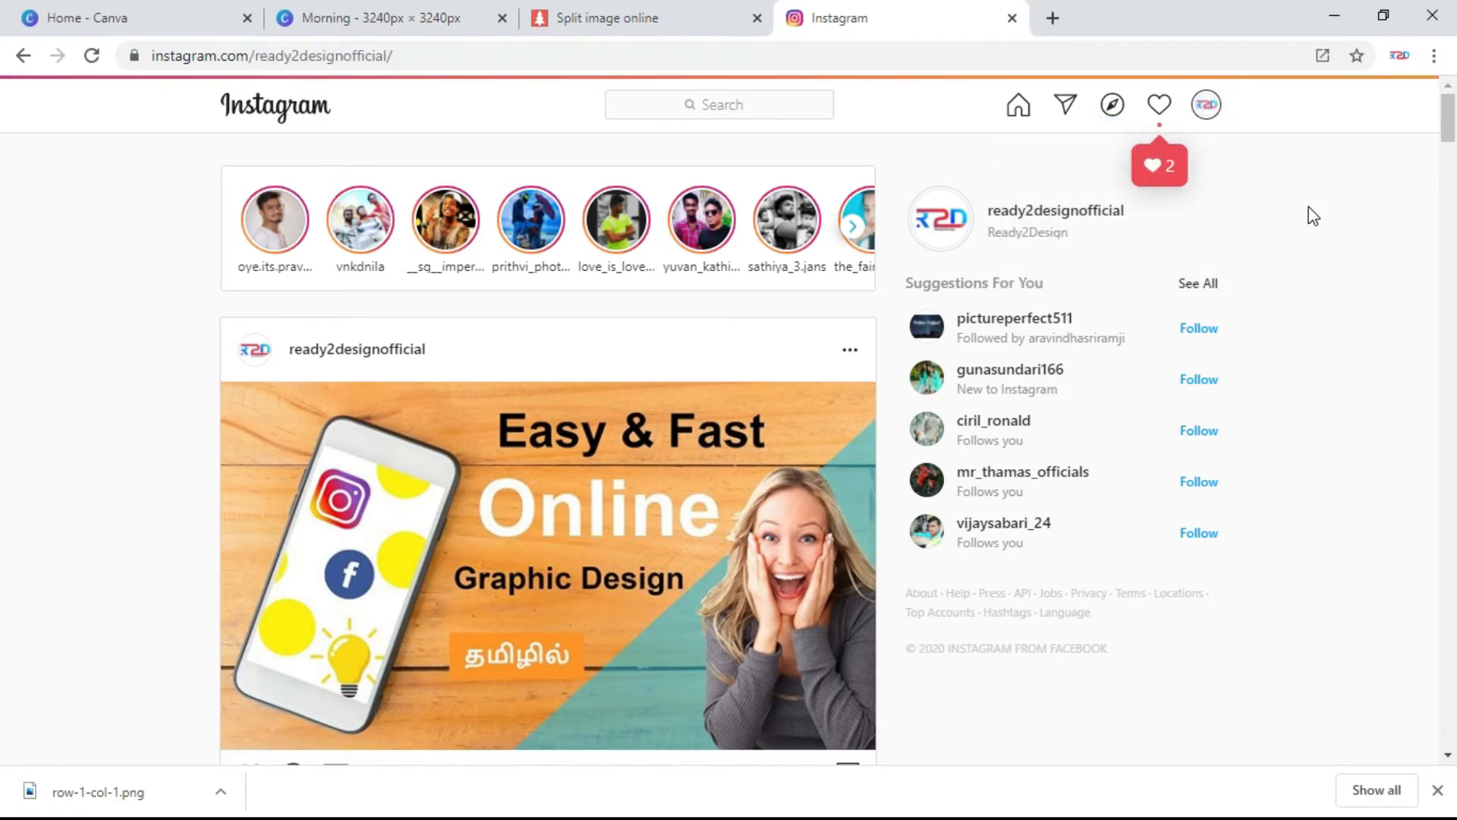
scroll(1177, 440, "down", 5)
scroll(1200, 351, "up", 5)
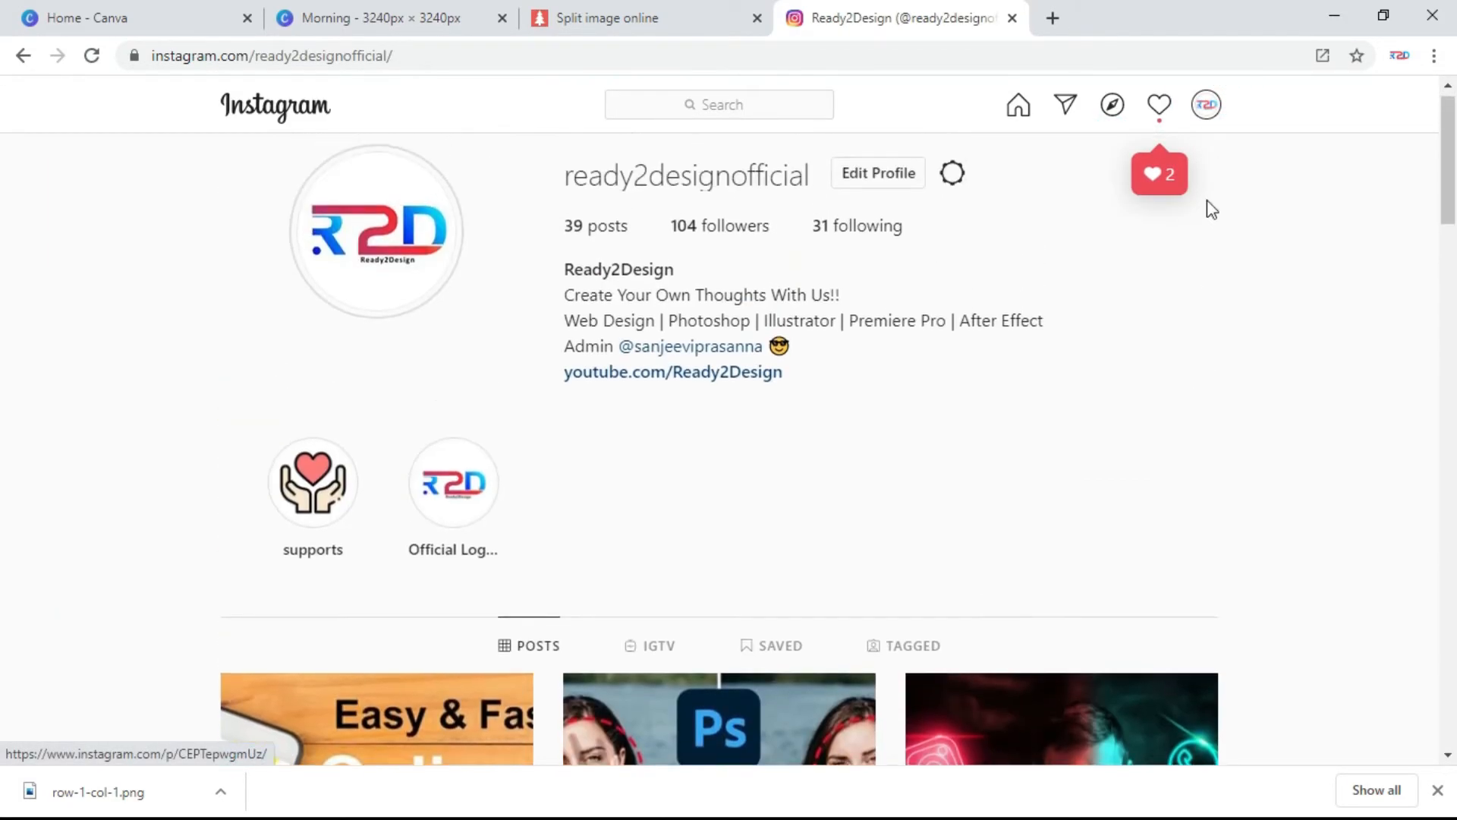
left_click(1159, 106)
left_click(1325, 631)
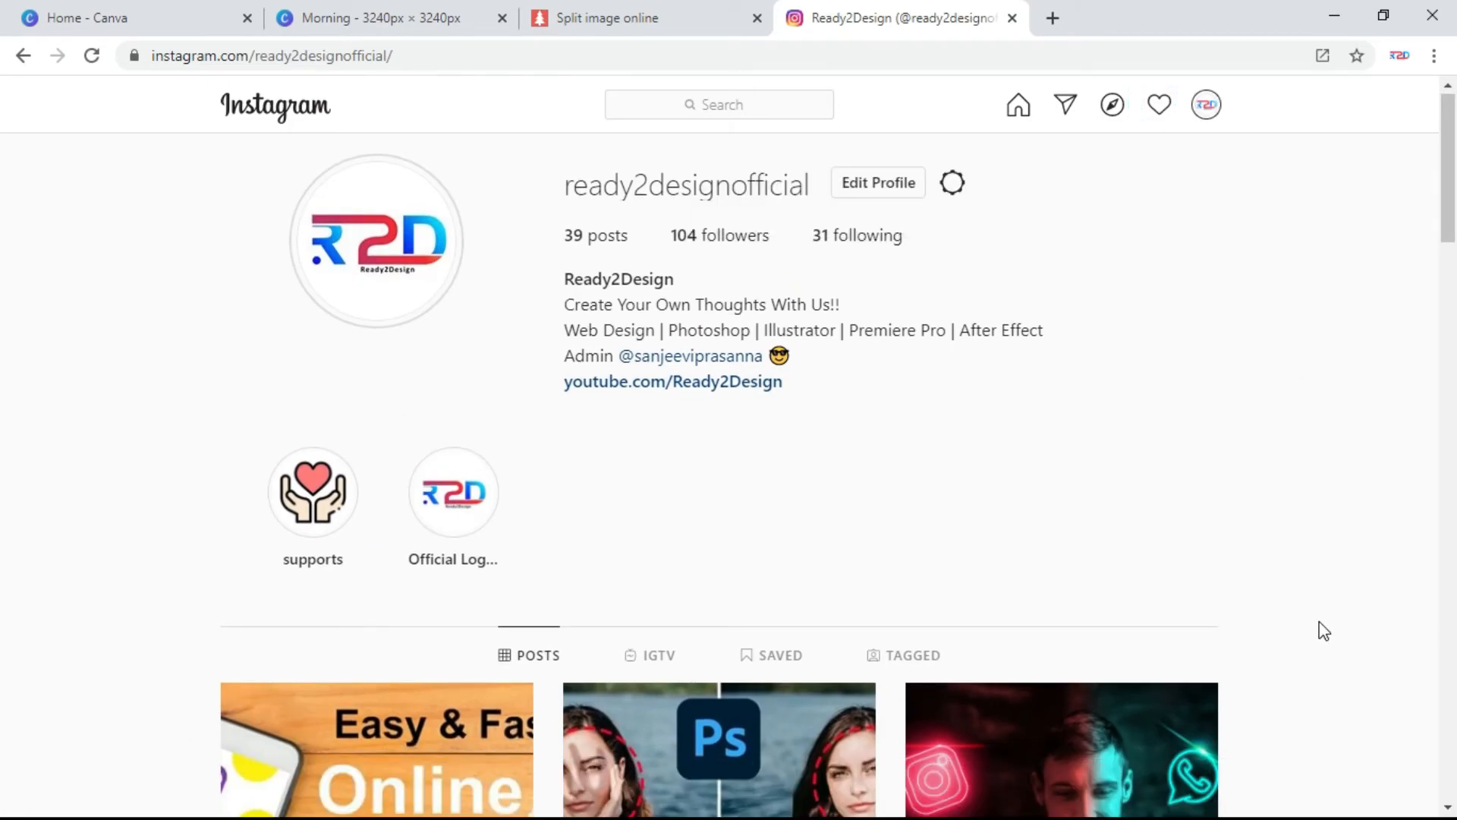
scroll(1061, 576, "down", 1)
scroll(937, 576, "up", 1)
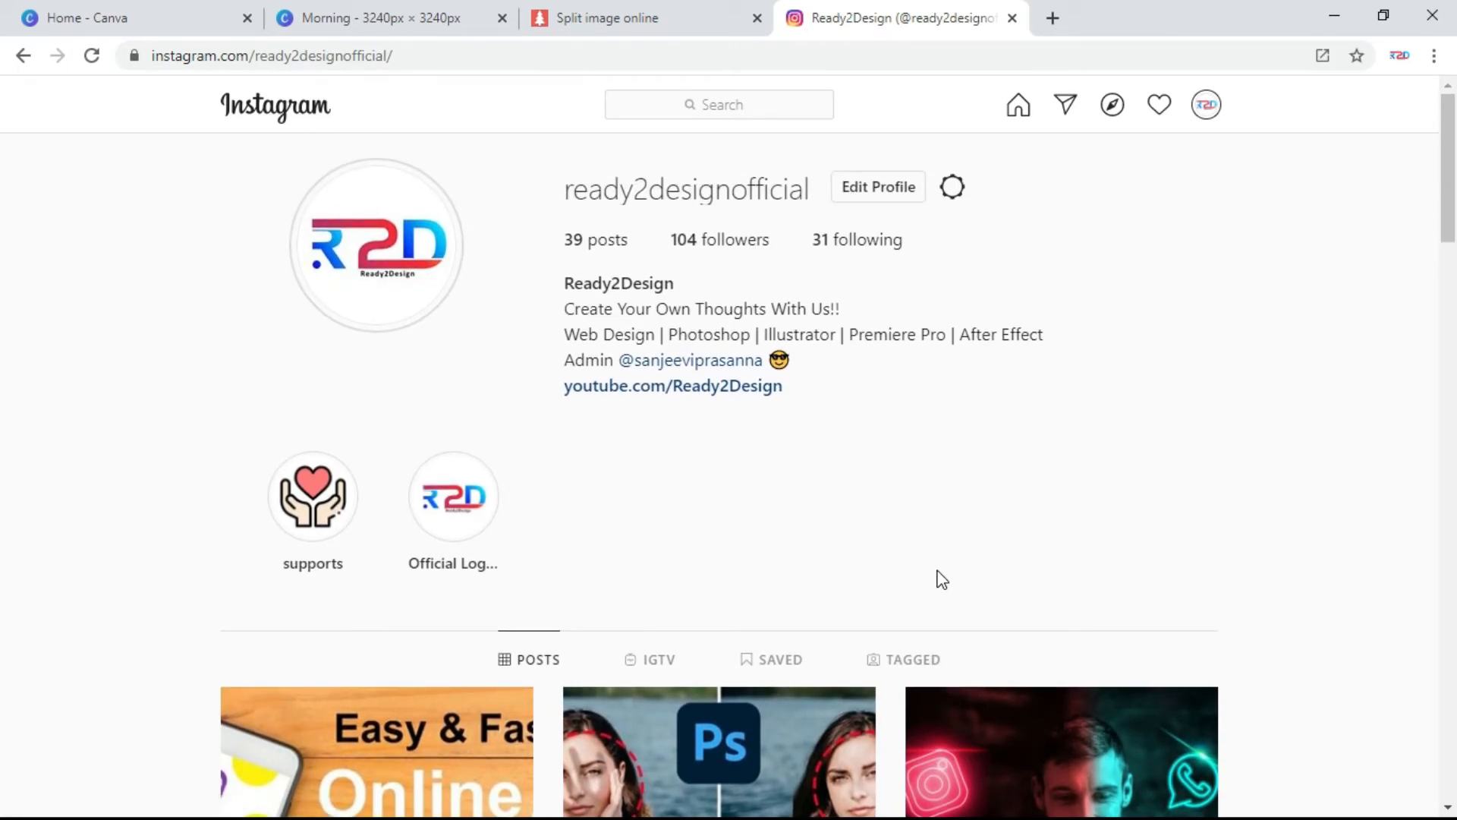
Step: Inspect the profile page with the developer tools' mobile device view and reload it as the mobile site
right_click(786, 478)
left_click(854, 732)
scroll(471, 650, "down", 1)
scroll(471, 650, "up", 1)
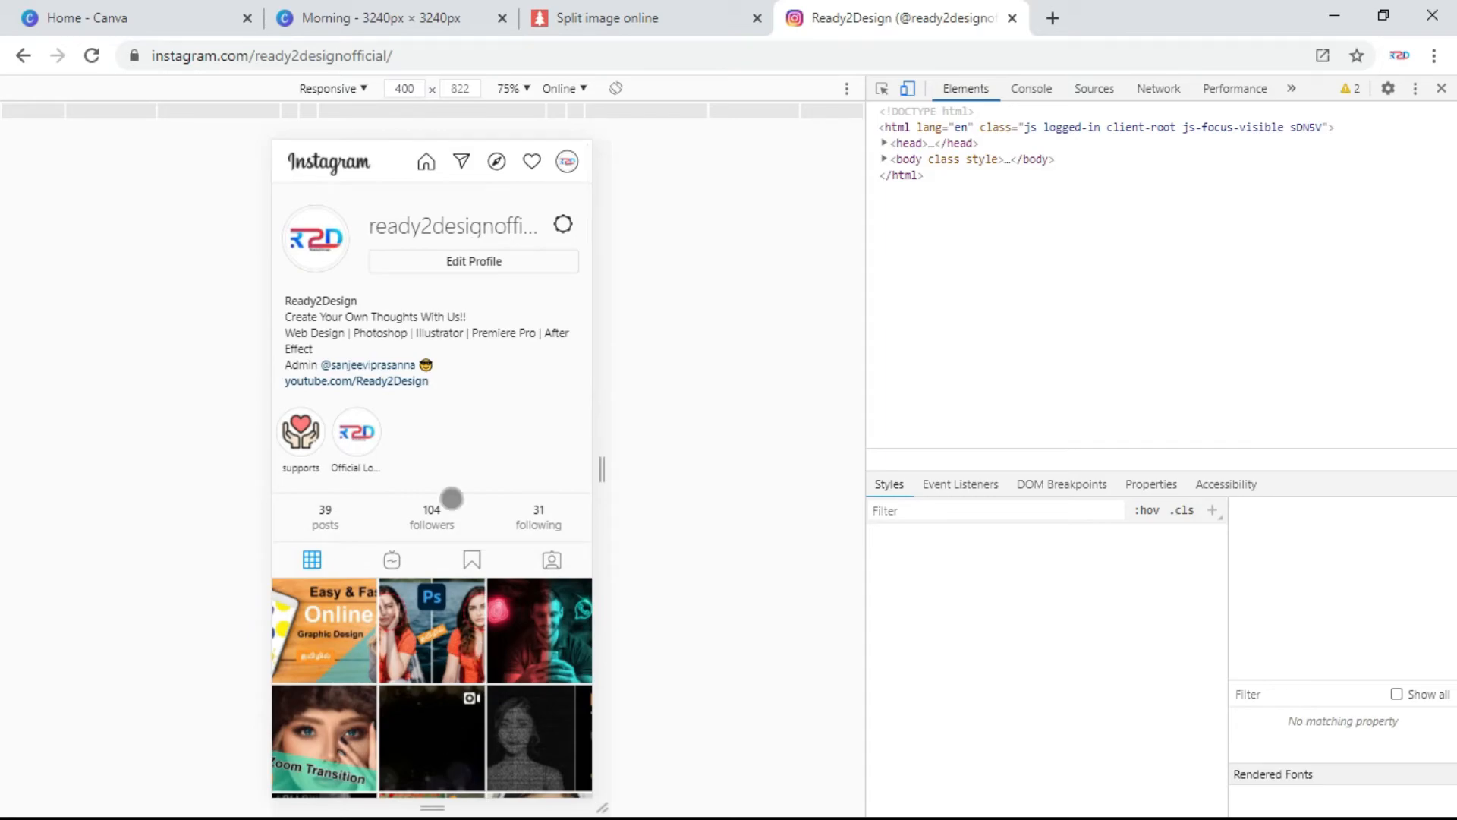
left_click(92, 56)
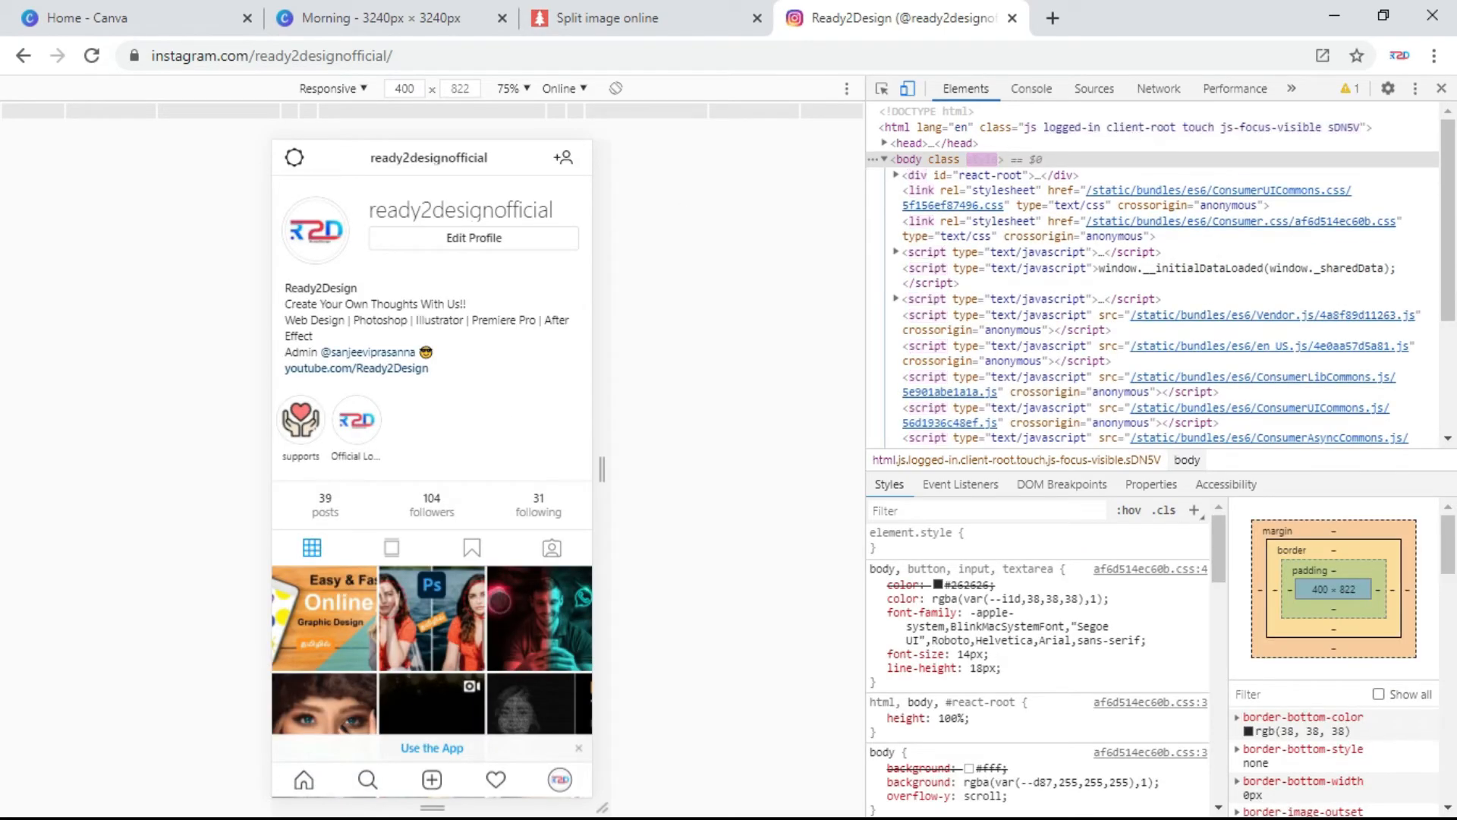
Step: Create a new Instagram post from row-3-col-3.png and share it without a caption
scroll(470, 791, "down", 3)
scroll(470, 791, "up", 3)
left_click(434, 780)
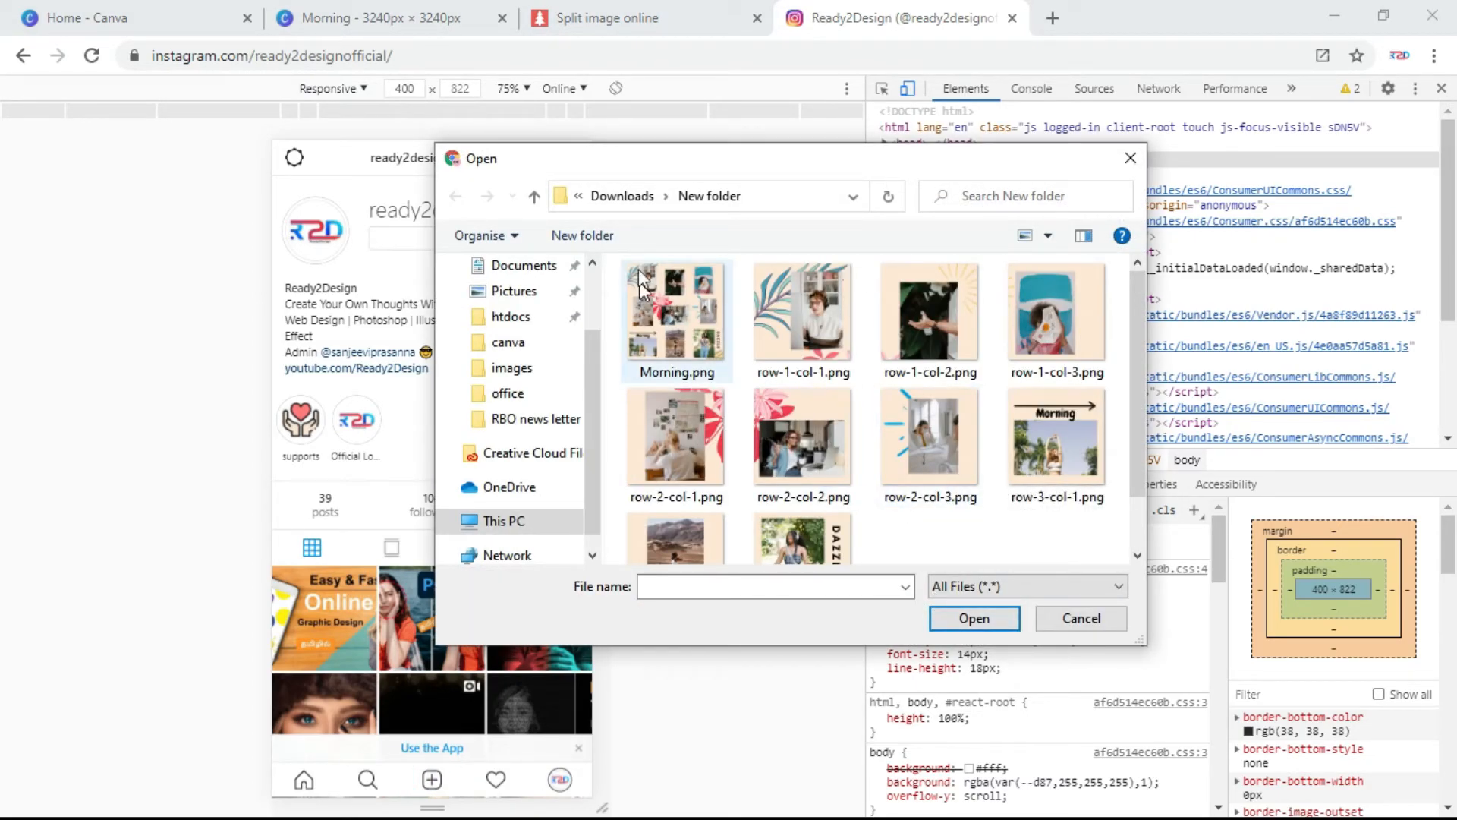
scroll(805, 525, "down", 1)
left_click(803, 494)
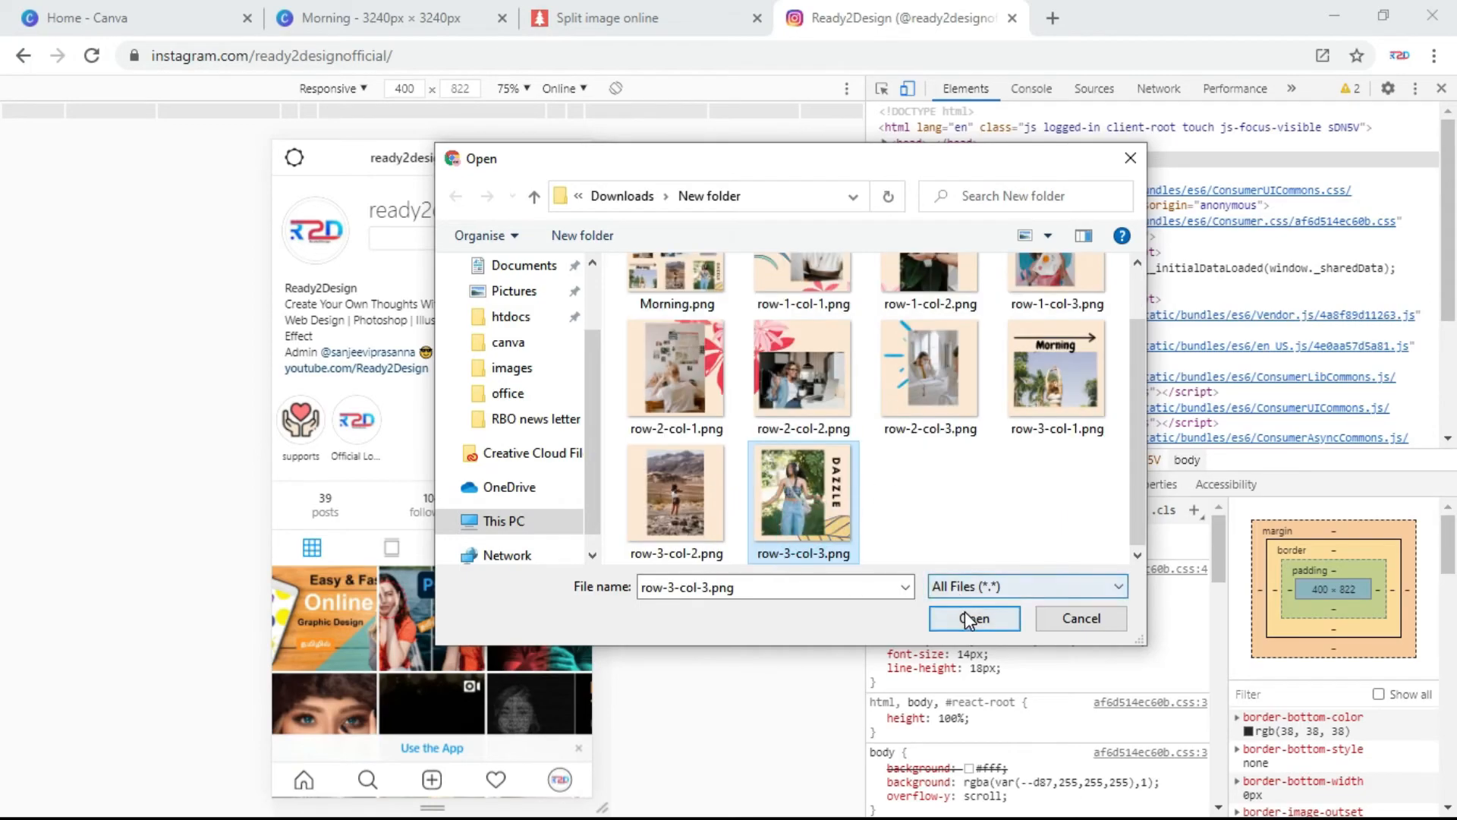
left_click(974, 618)
left_click(572, 155)
left_click(572, 157)
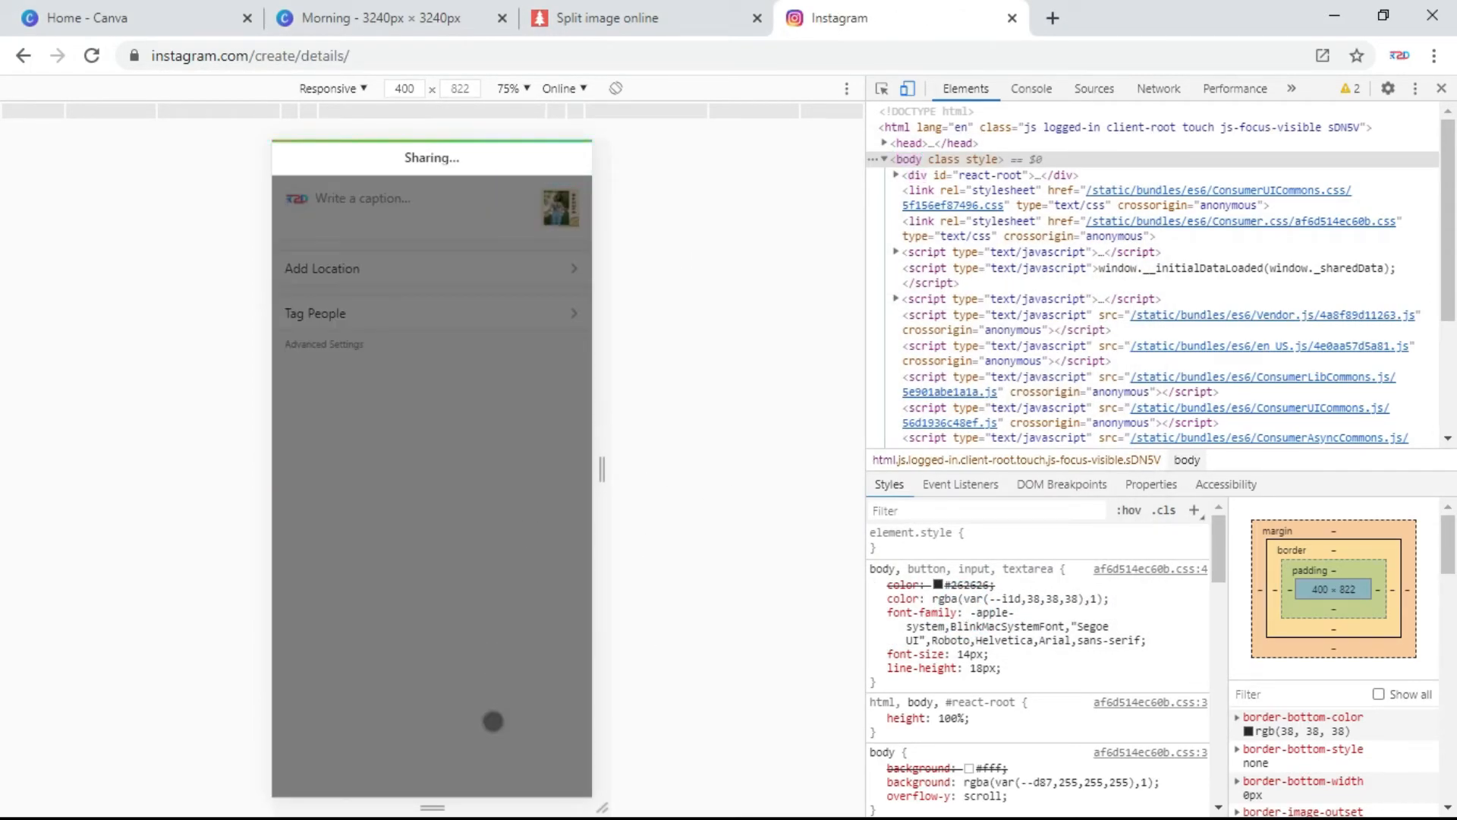
Step: Share row-3-col-2.png as the next Instagram post without a caption
left_click(432, 780)
left_click(966, 583)
left_click(966, 619)
left_click(725, 538)
left_click(974, 617)
left_click(560, 158)
left_click(560, 158)
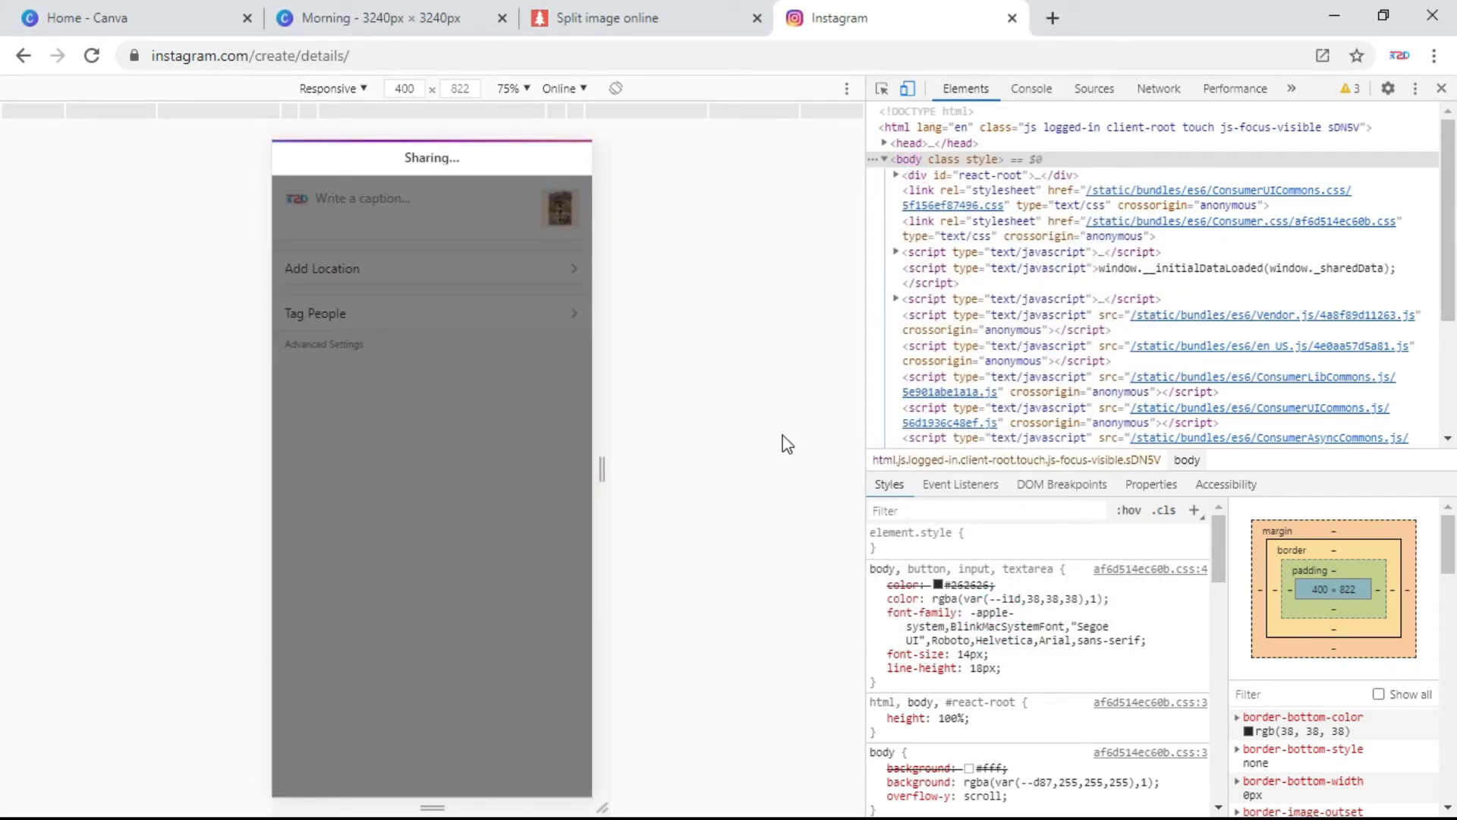
Step: Share row-3-col-1.png as another Instagram post, completing the grid's lowest row
left_click(432, 780)
left_click(967, 586)
left_click(986, 619)
left_click(1057, 425)
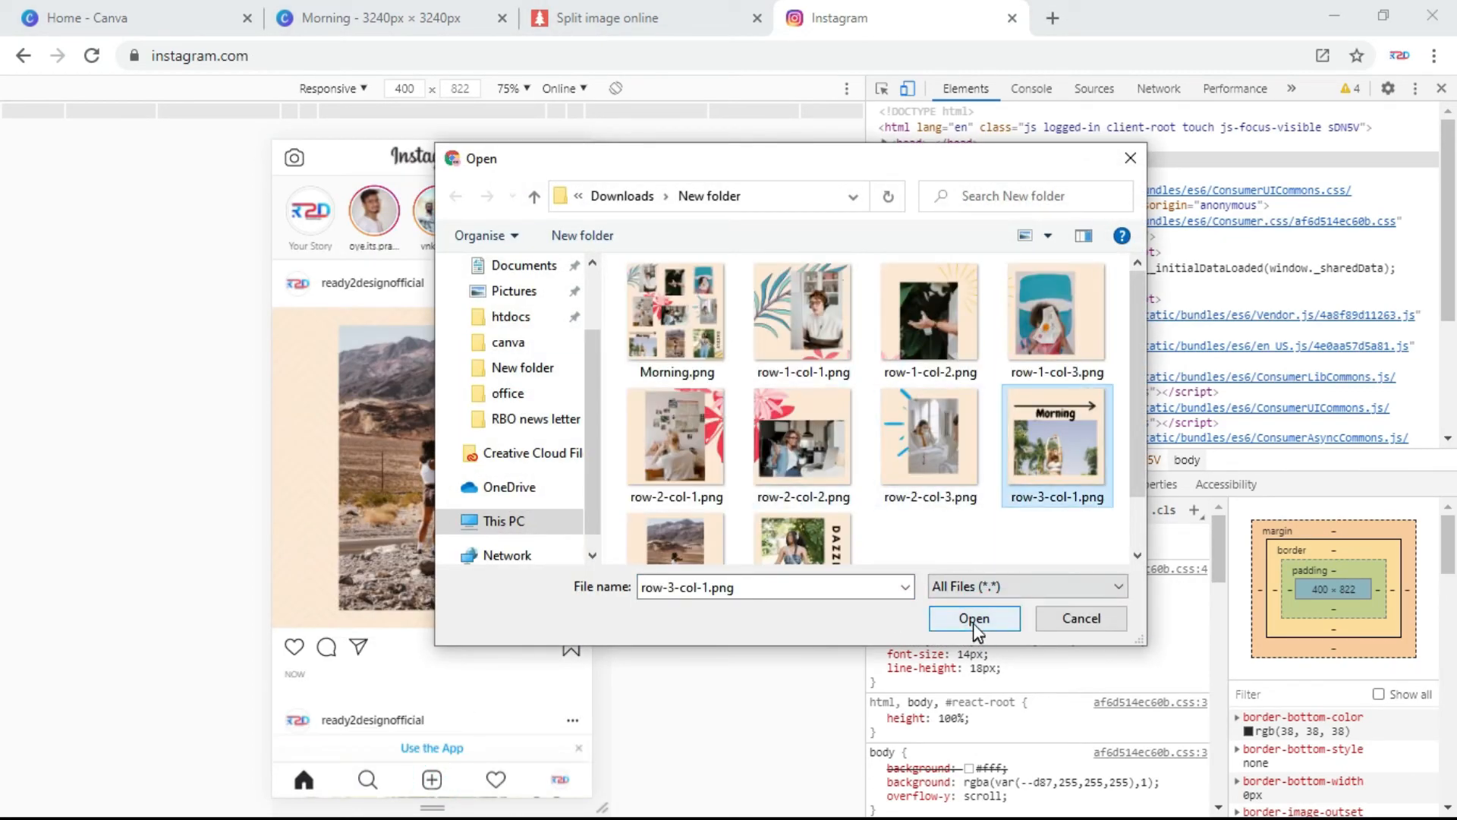
left_click(974, 618)
left_click(560, 158)
left_click(560, 158)
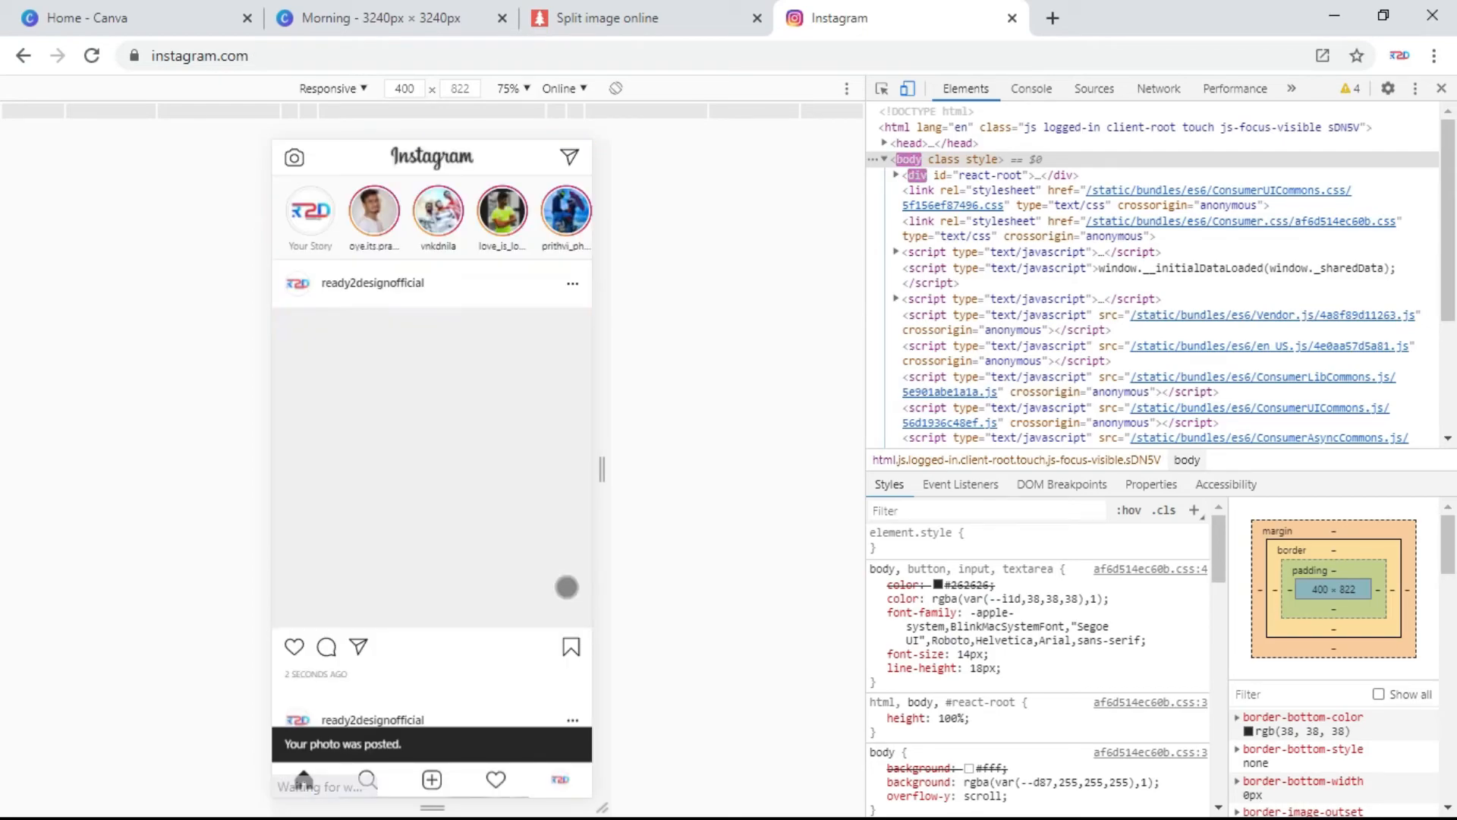
Step: Share row-2-col-3.png as a new Instagram post without a caption, starting the grid's middle row
left_click(432, 779)
left_click(1014, 586)
left_click(986, 619)
left_click(930, 448)
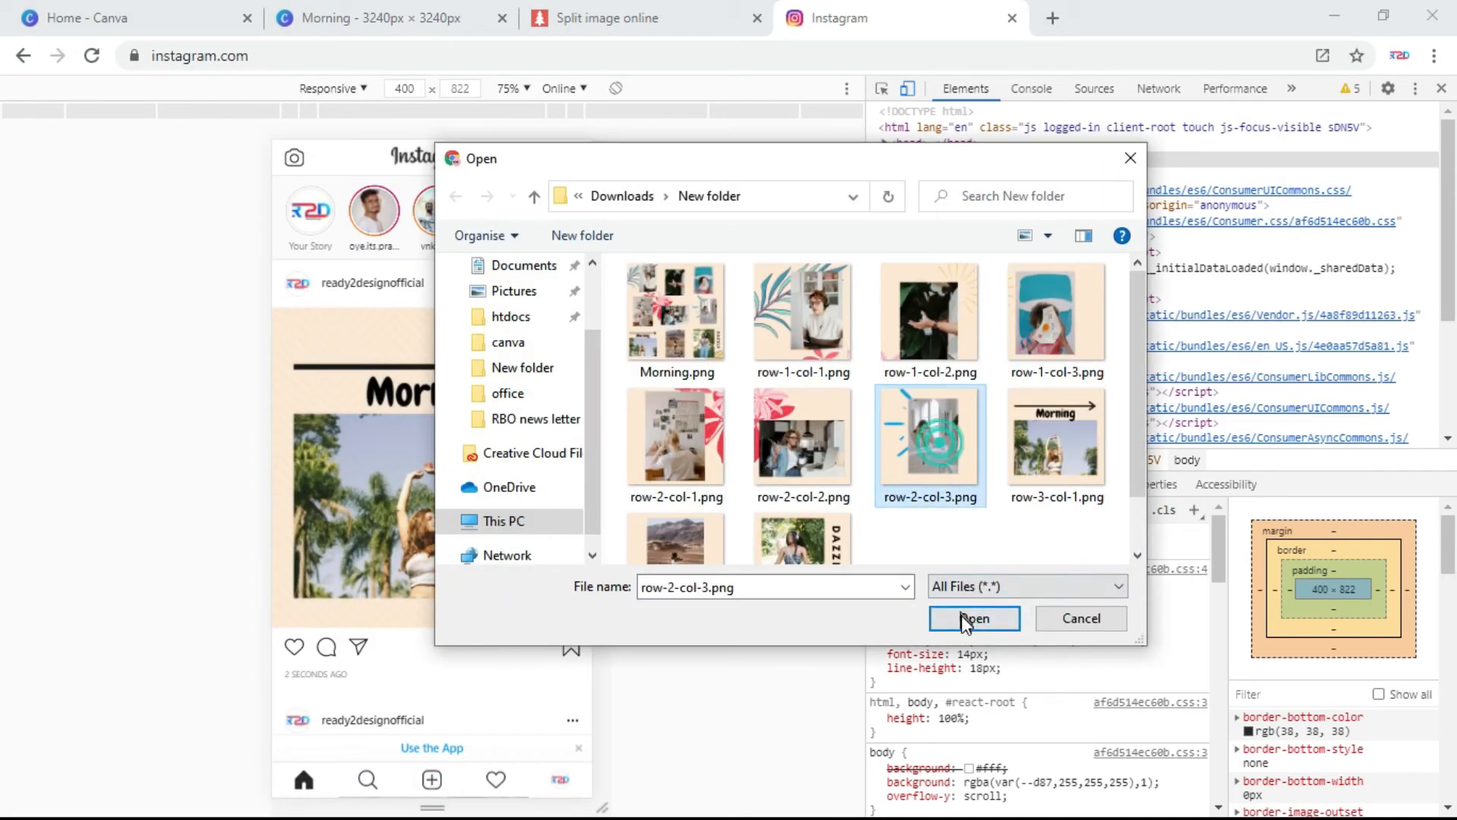
left_click(974, 618)
left_click(561, 157)
left_click(562, 157)
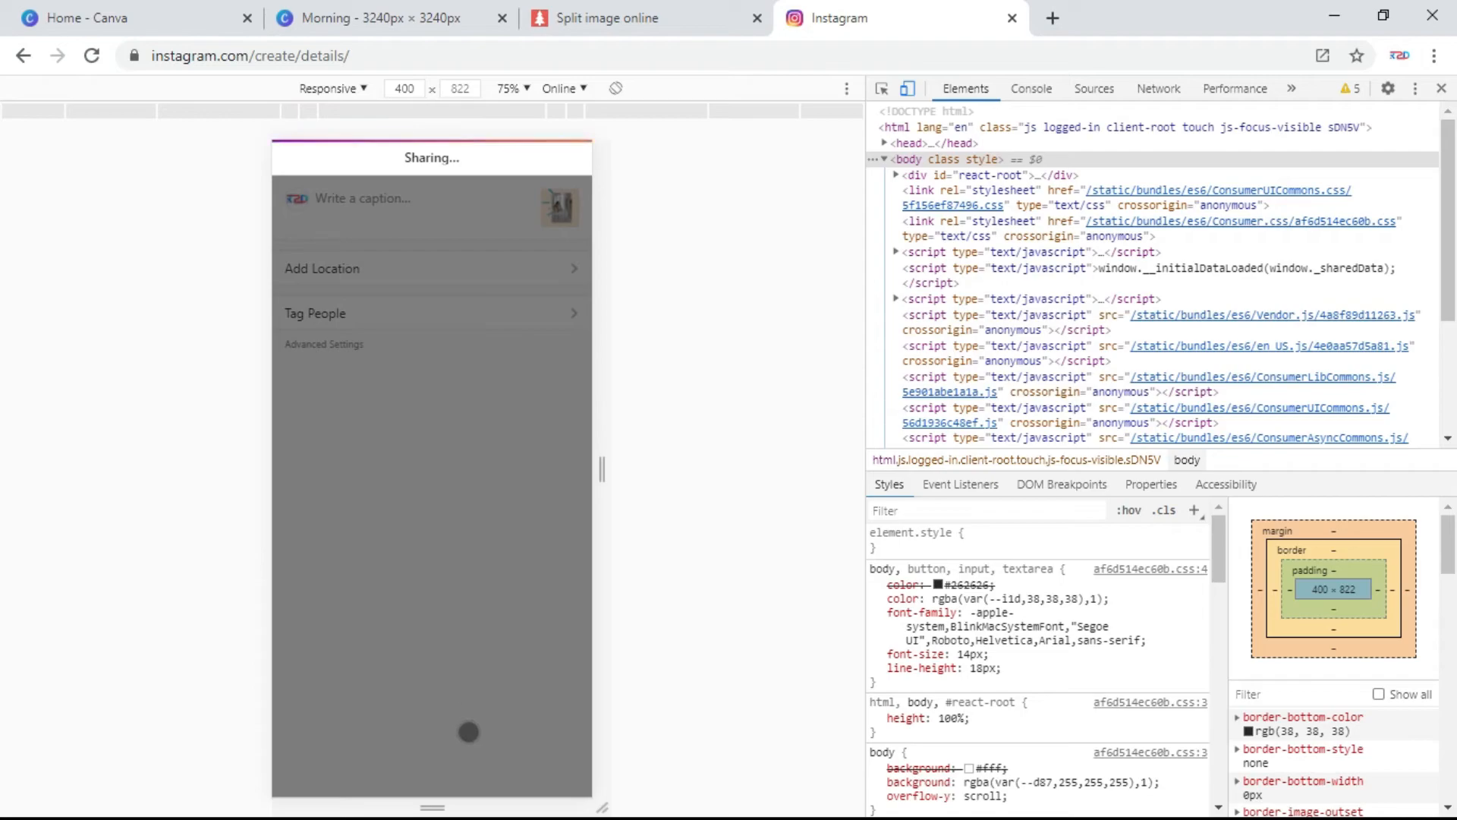
Step: Share row-2-col-2.png as the next Instagram post without a caption
left_click(432, 779)
left_click(967, 587)
left_click(967, 610)
left_click(800, 438)
left_click(974, 618)
left_click(562, 157)
left_click(561, 156)
Step: Share row-2-col-1.png as a new post without a caption, completing the grid's middle row
left_click(425, 780)
left_click(1030, 585)
left_click(1002, 611)
double_click(675, 444)
left_click(564, 160)
left_click(563, 162)
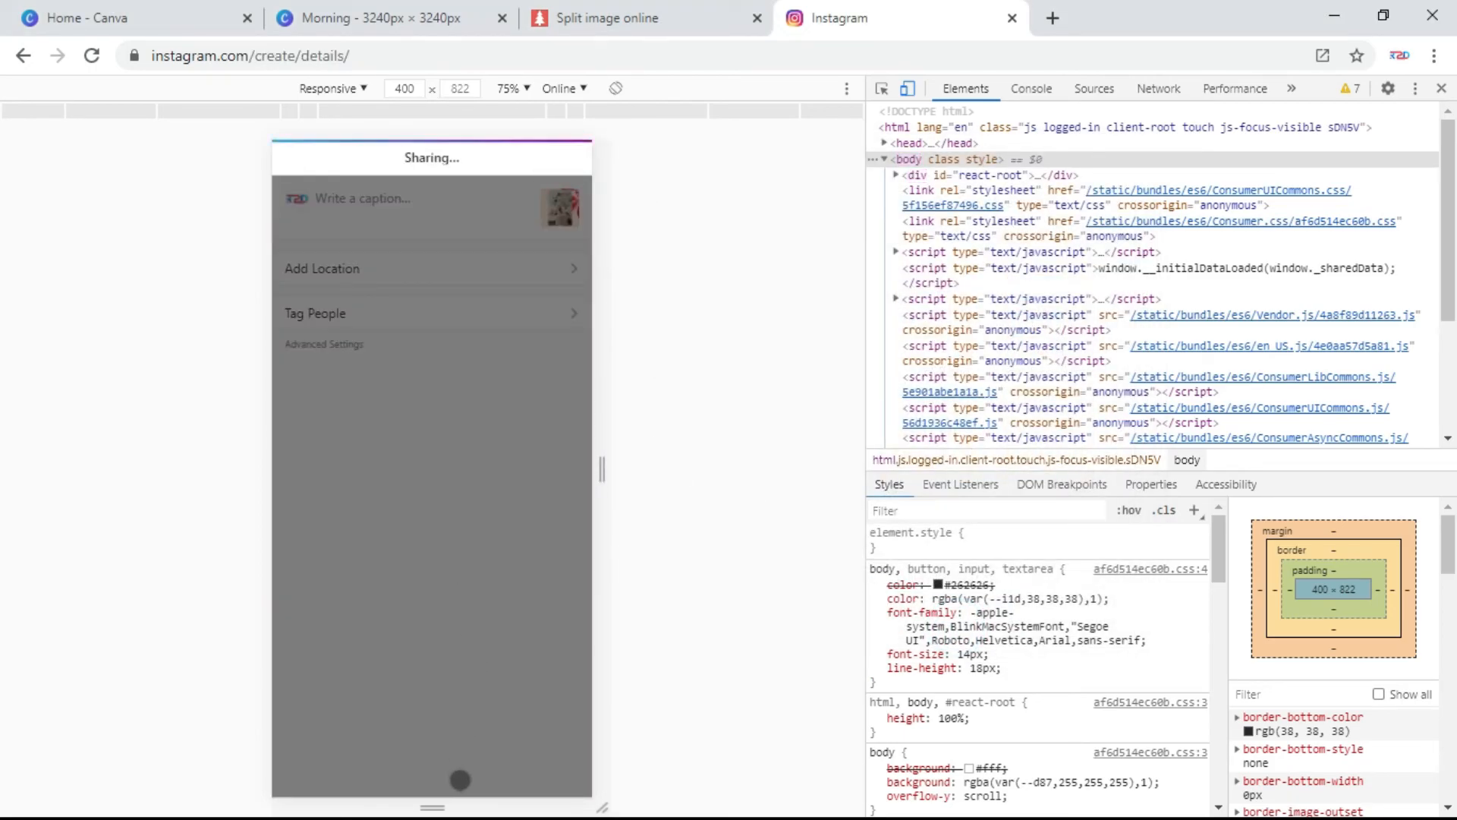
Step: Share row-1-col-3.png as a new post without a caption, starting the grid's uppermost row
left_click(432, 780)
left_click(1021, 586)
left_click(1002, 611)
left_click(1057, 315)
left_click(973, 618)
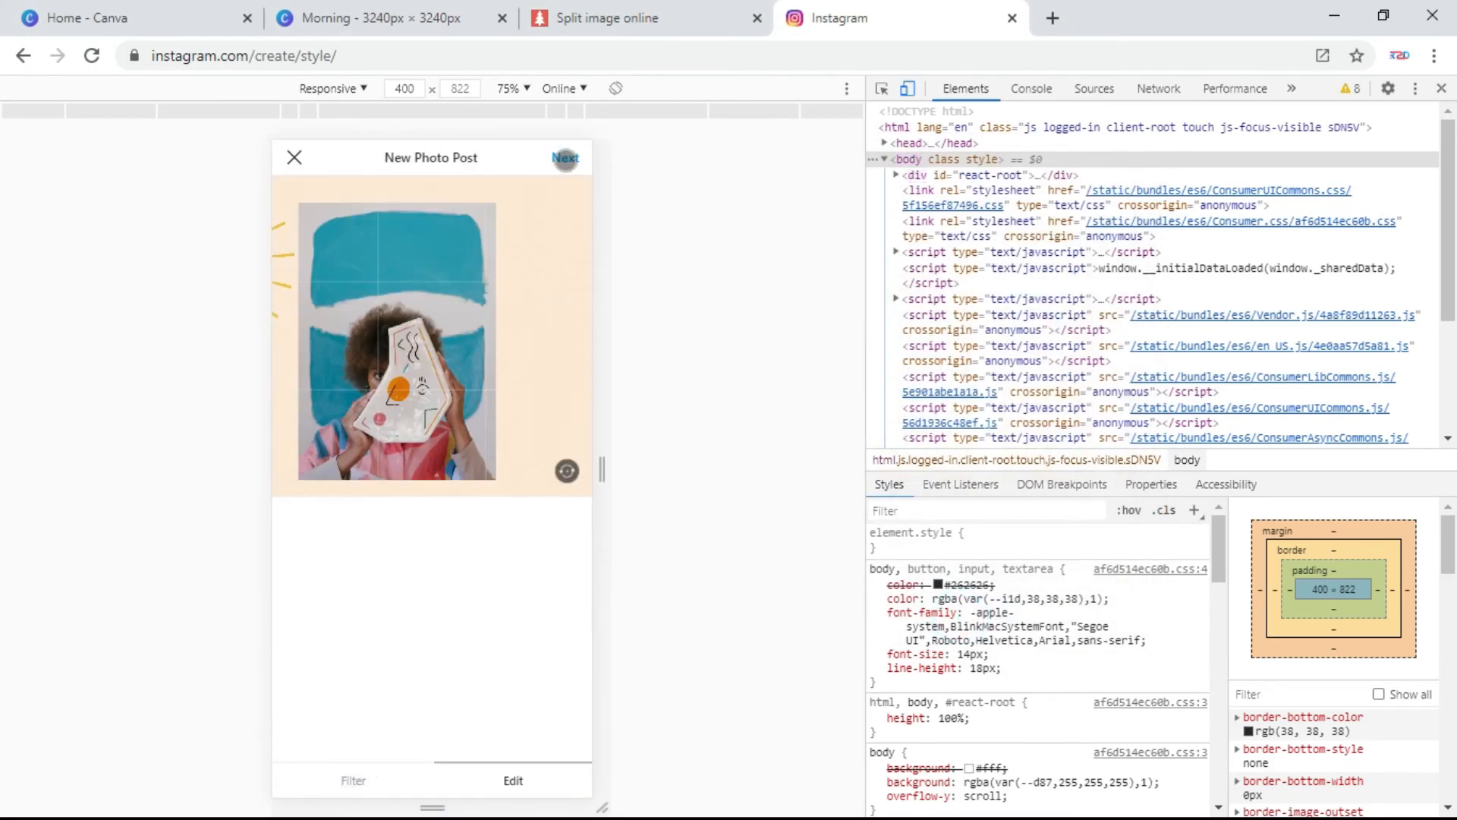
left_click(562, 157)
left_click(561, 156)
Step: Share row-1-col-2.png as the next Instagram post without a caption
left_click(432, 780)
left_click(1021, 586)
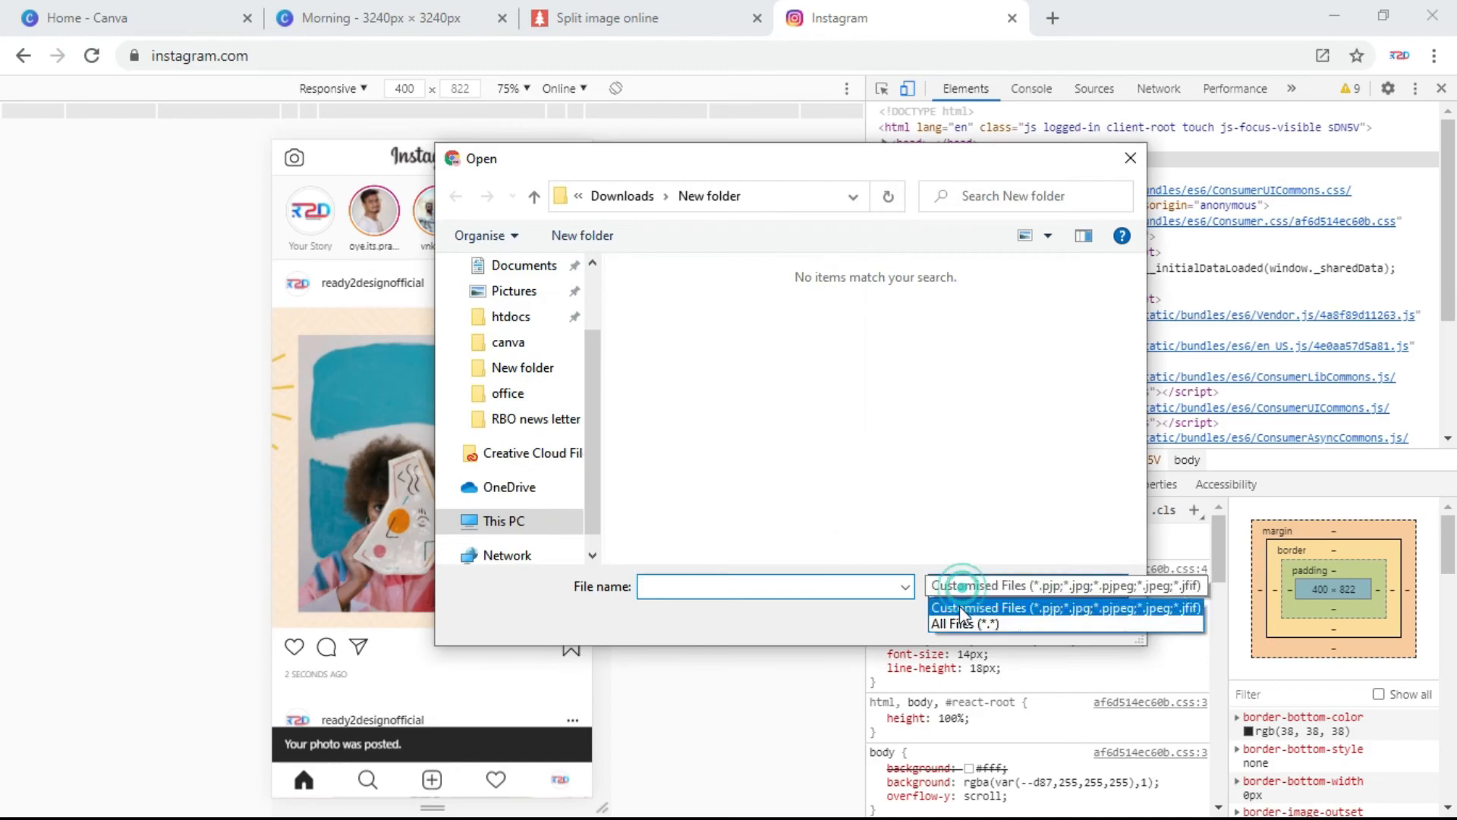
left_click(986, 615)
left_click(937, 316)
left_click(973, 618)
left_click(562, 156)
left_click(562, 156)
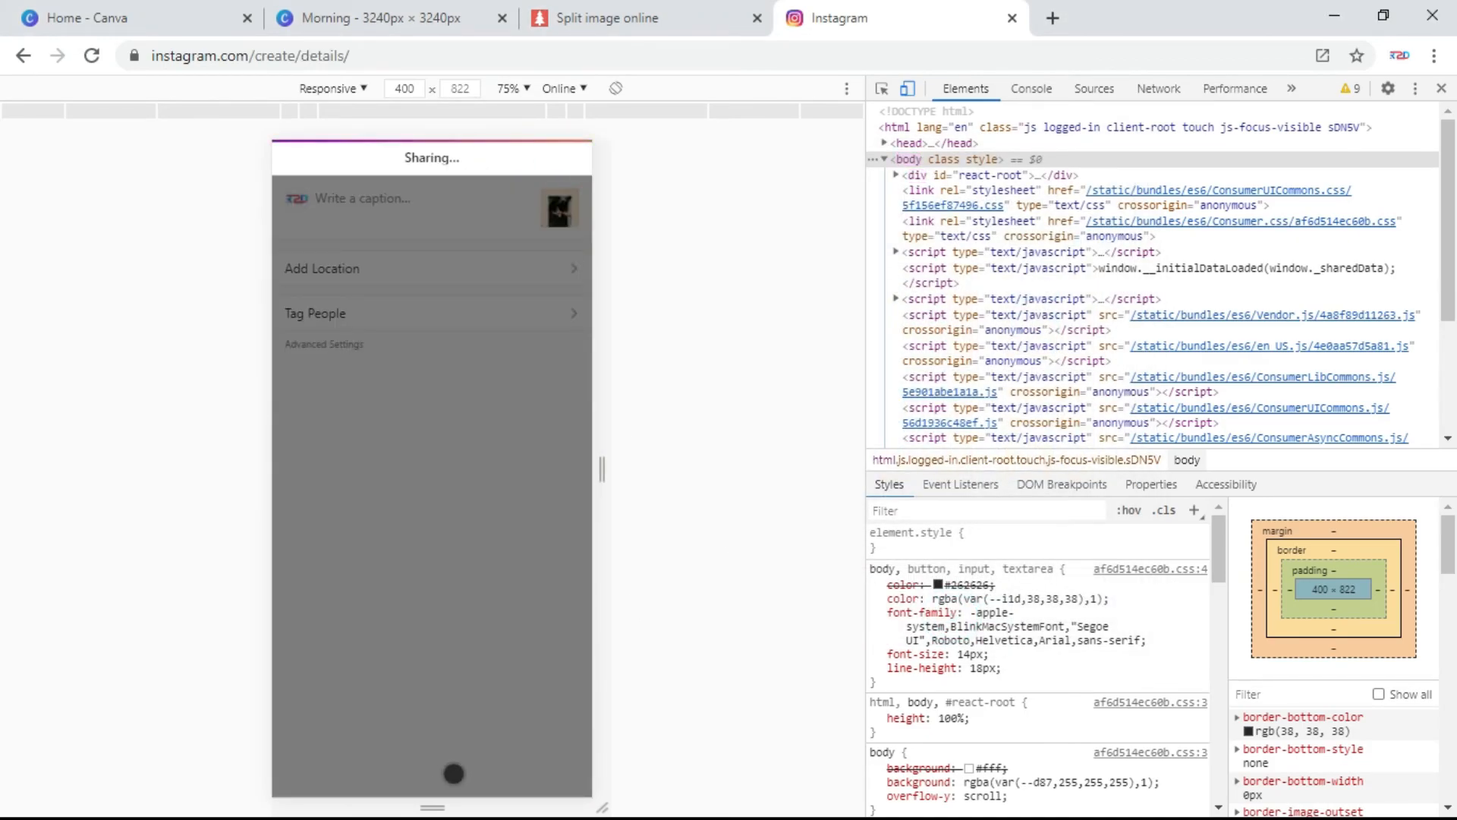
Step: Share row-1-col-1.png as the final Instagram post without a caption, completing the nine-piece grid
left_click(432, 779)
left_click(1017, 586)
left_click(964, 623)
left_click(797, 316)
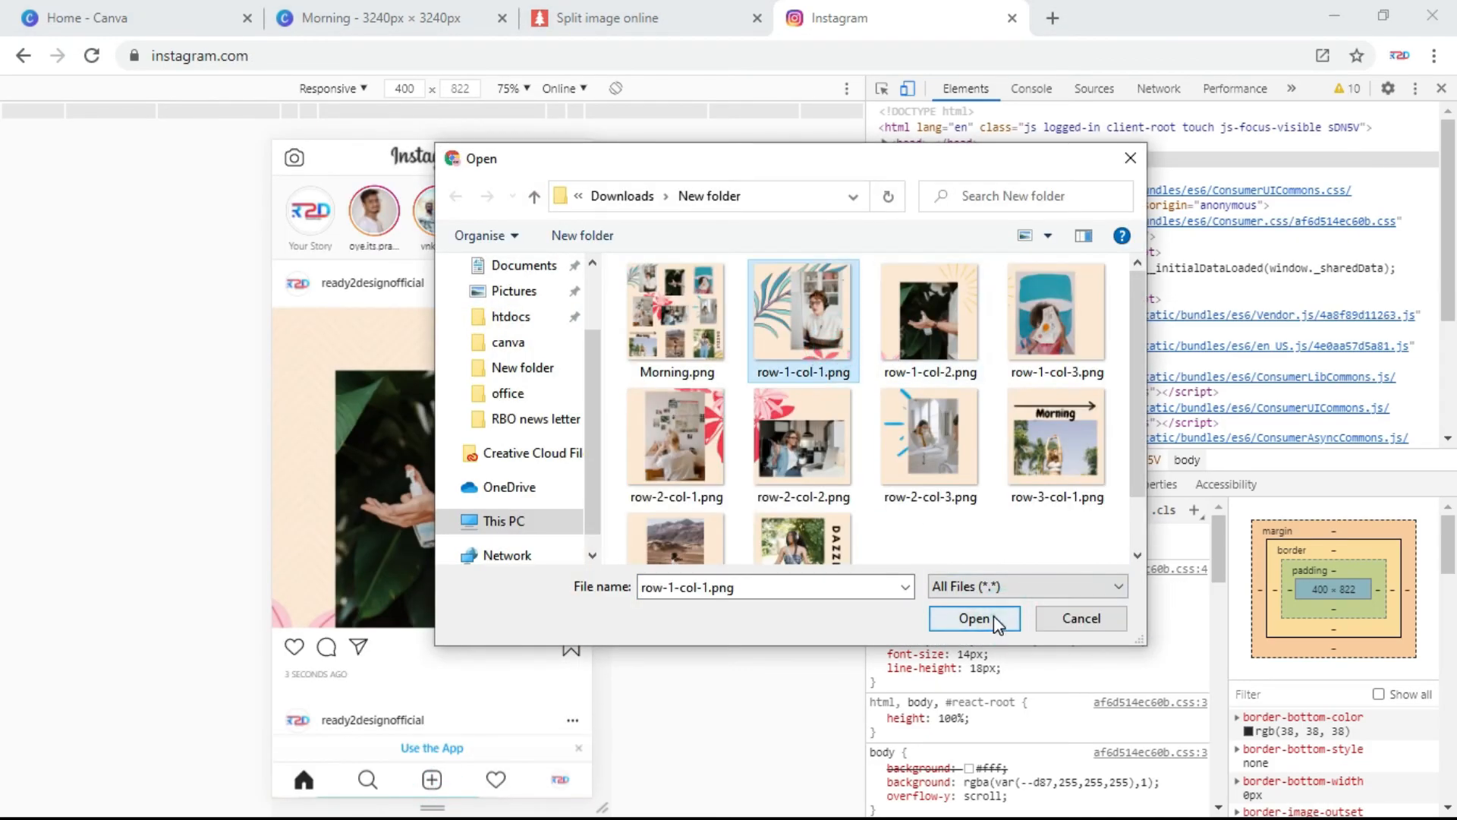
left_click(976, 617)
left_click(561, 156)
left_click(561, 157)
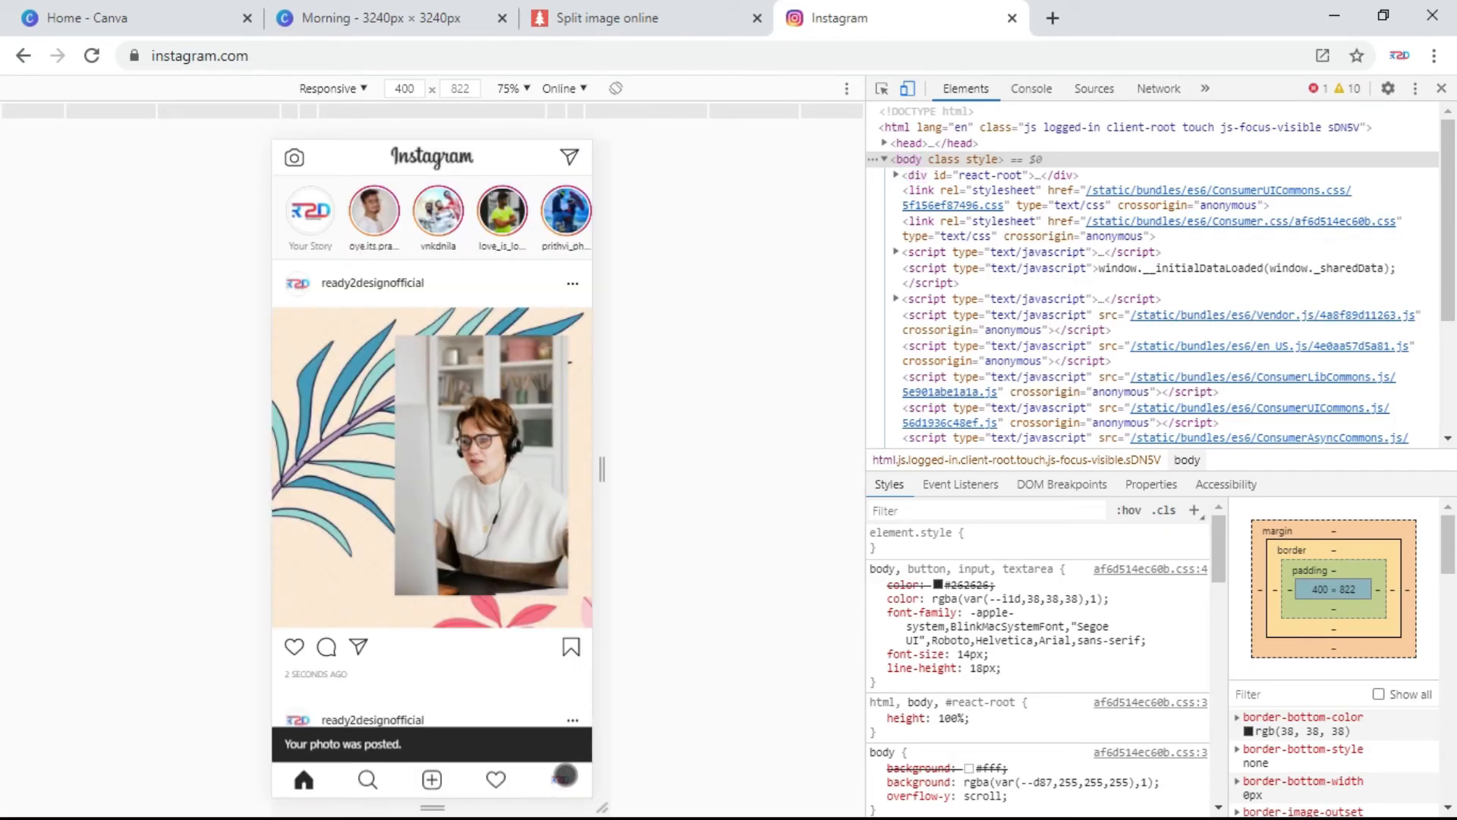
Step: Examine the finished puzzle grid on the Instagram profile page, enlarging the mobile device view to 100%
left_click(559, 779)
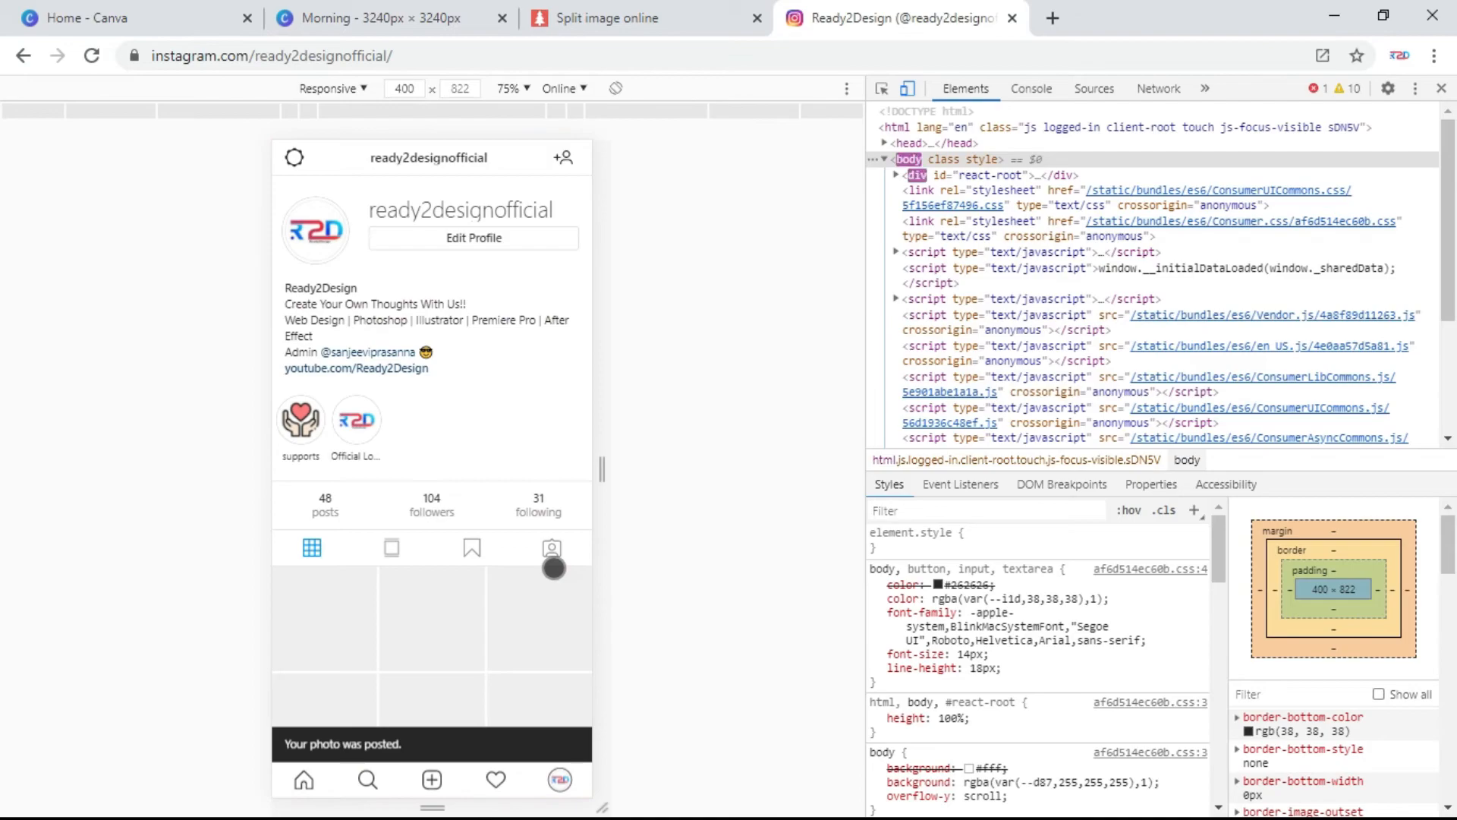
scroll(569, 408, "down", 5)
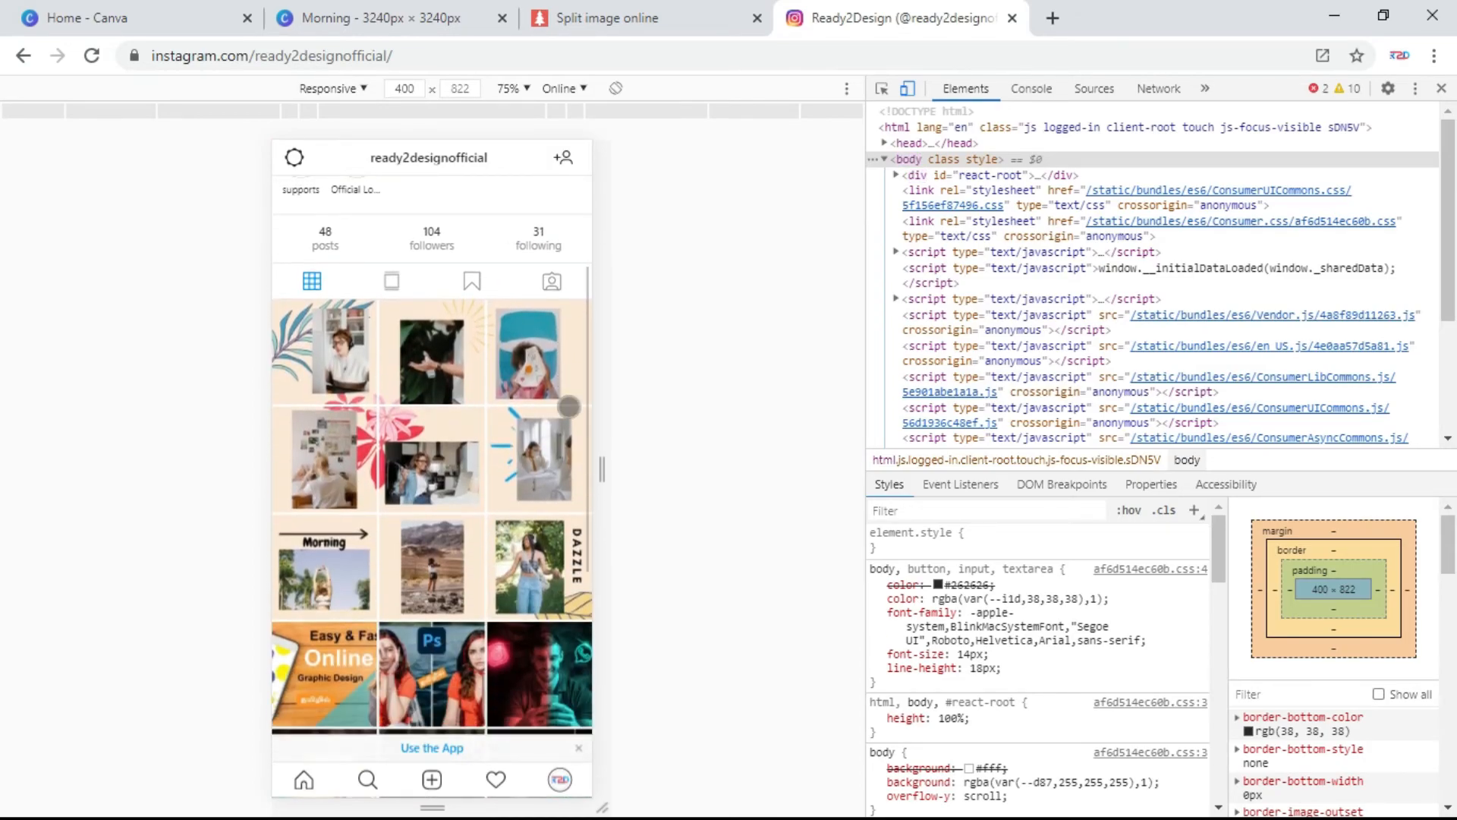
scroll(565, 407, "up", 2)
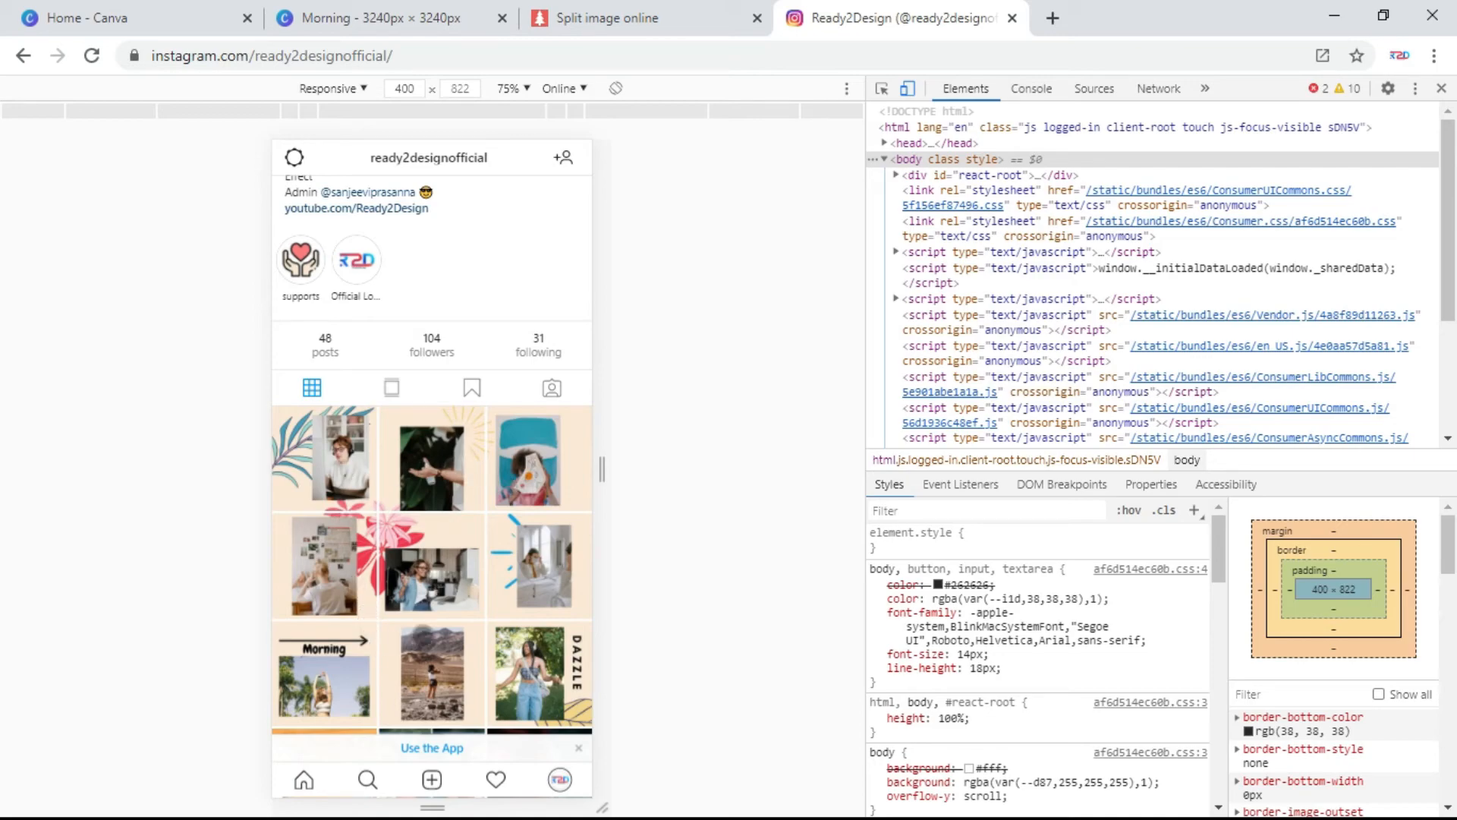
left_click(521, 93)
left_click(545, 167)
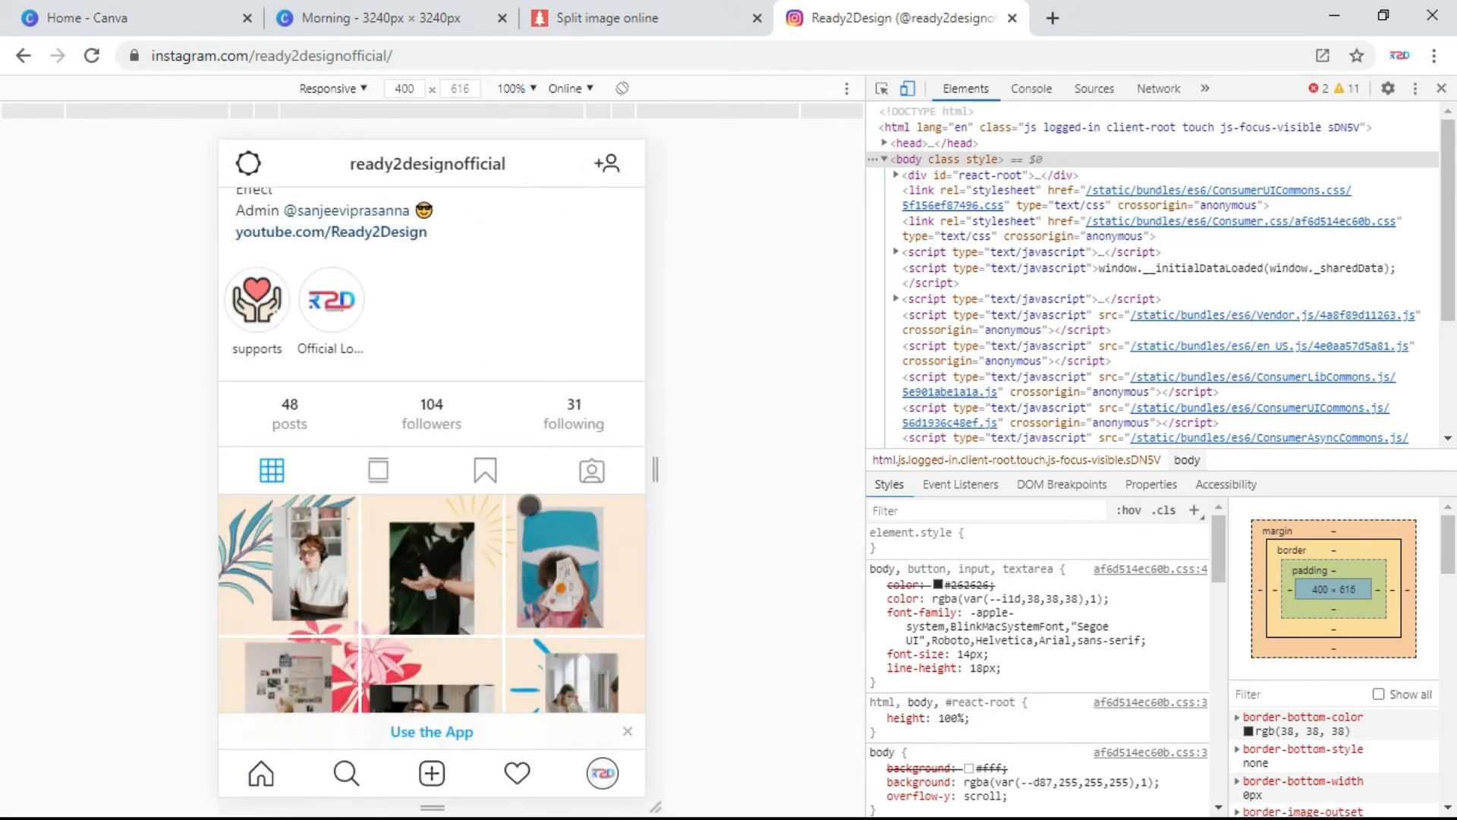
scroll(530, 504, "down", 4)
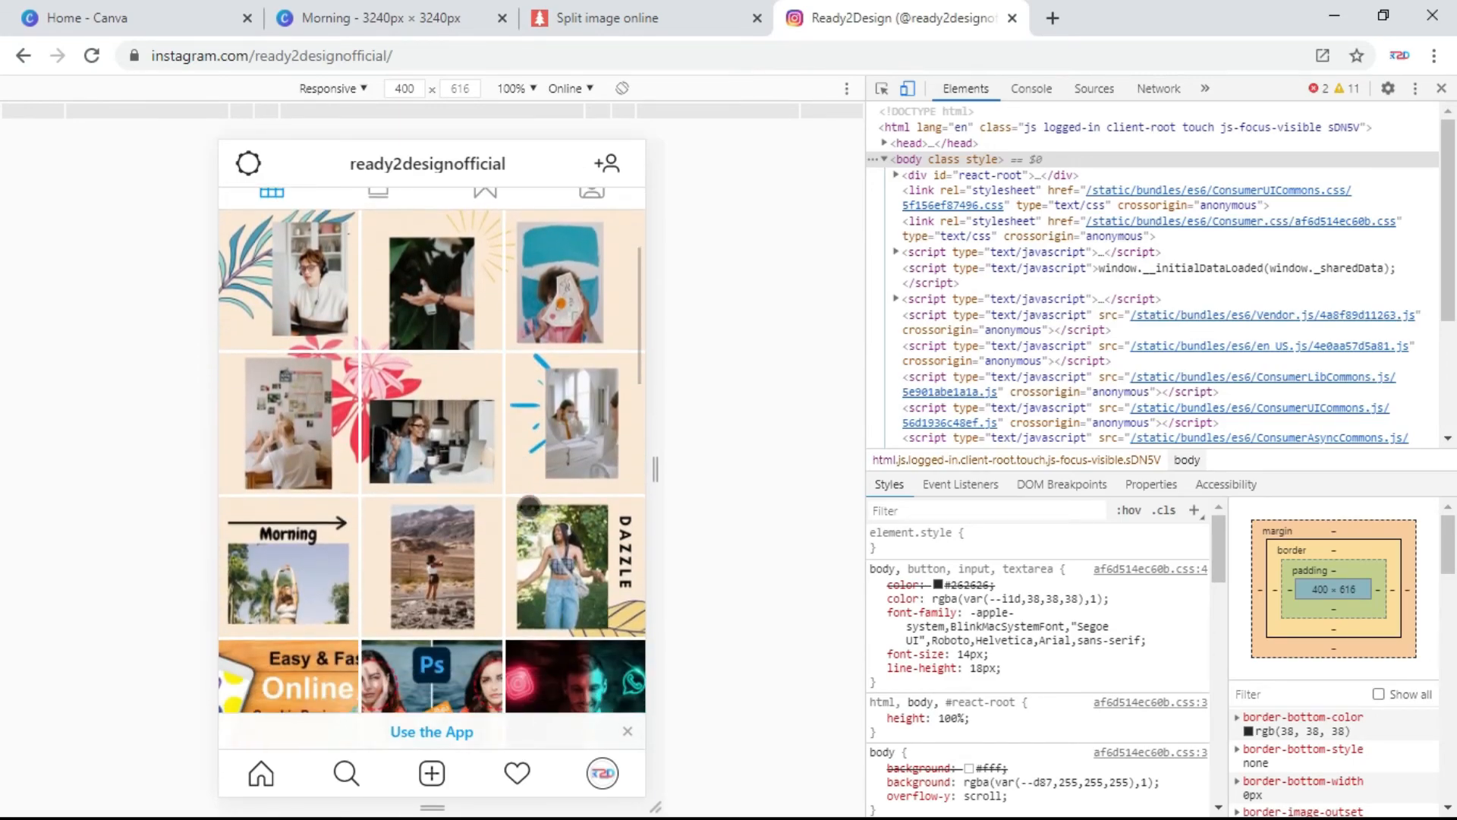
scroll(607, 453, "up", 1)
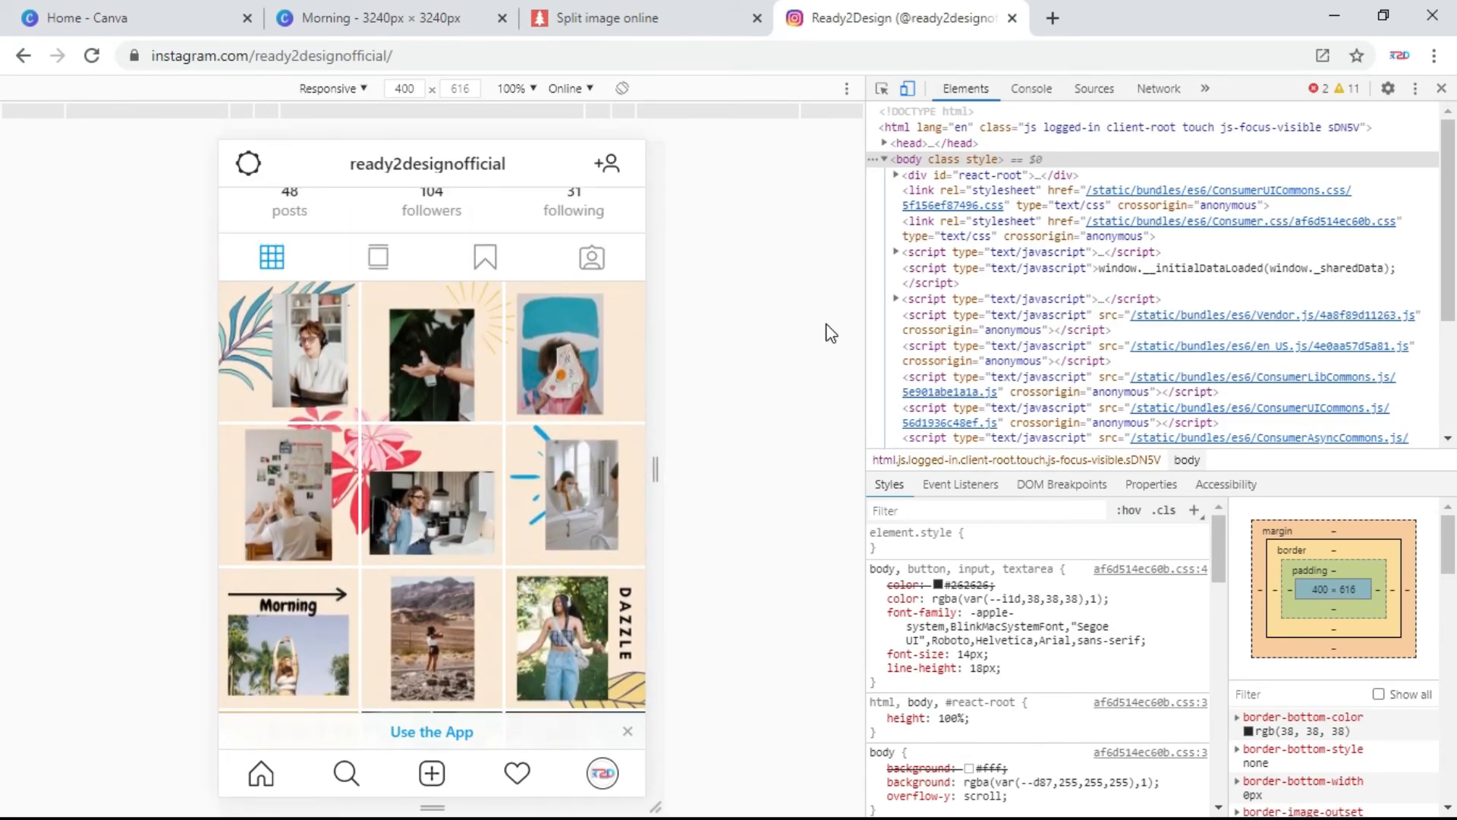